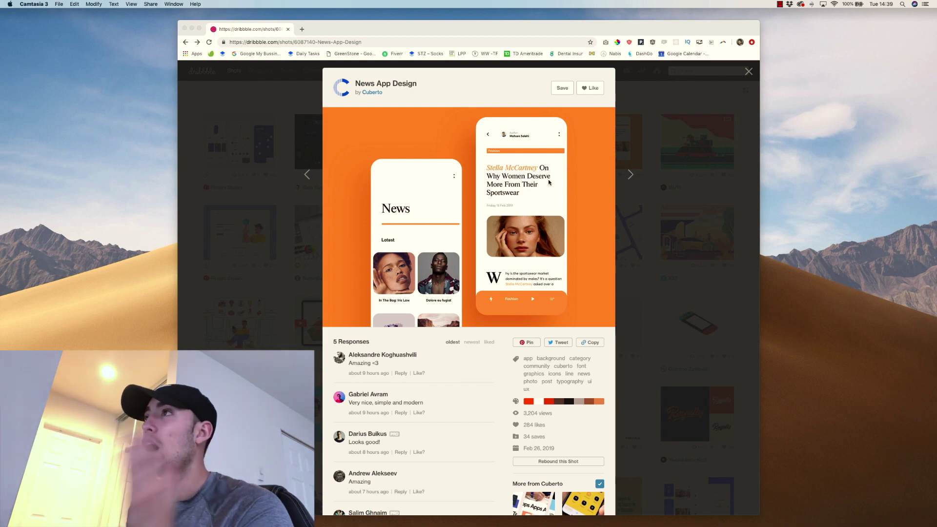
Step: Reopen the News App Design shot by Cuberto from the popular shots gallery and copy its image
click(261, 114)
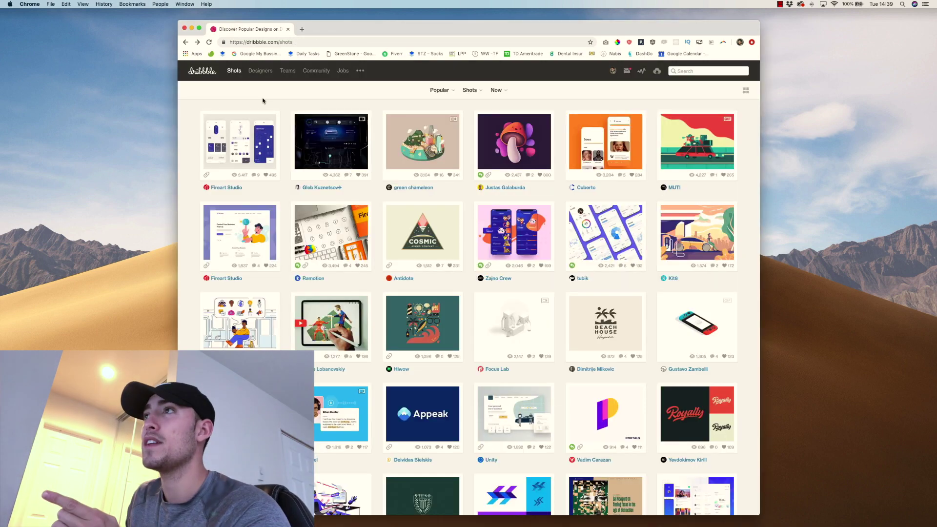
click(611, 133)
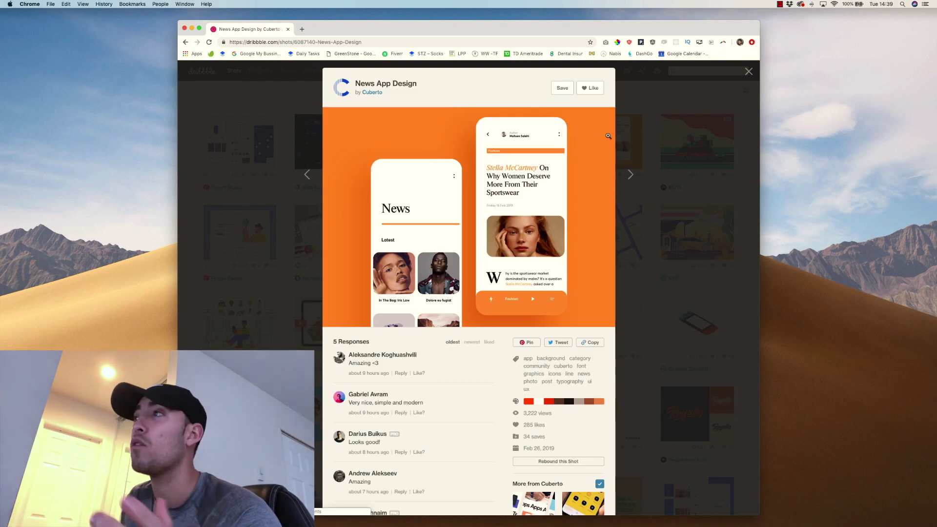
right_click(535, 172)
click(564, 234)
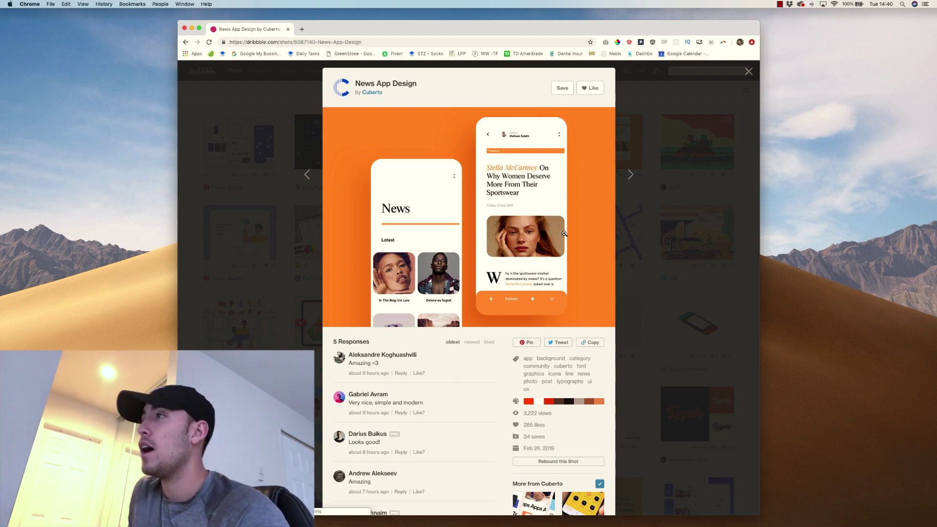
right_click(564, 233)
key(Escape)
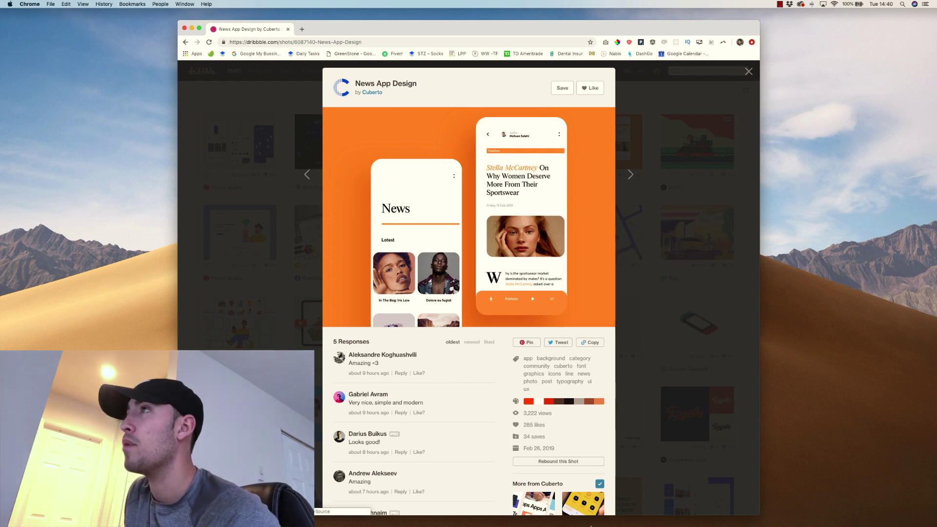
Step: Switch to Sketch through its open personal.sketch window and create a new blank document
mouse_move(592, 526)
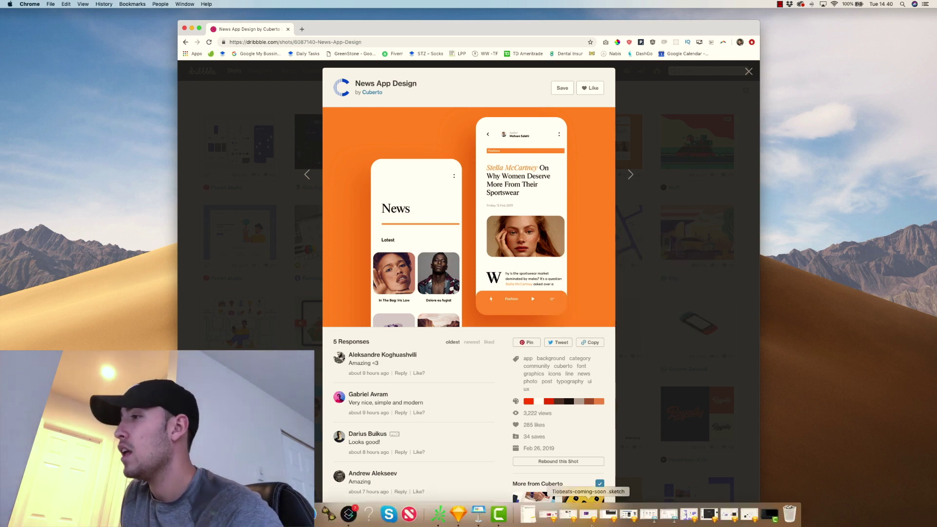
right_click(458, 517)
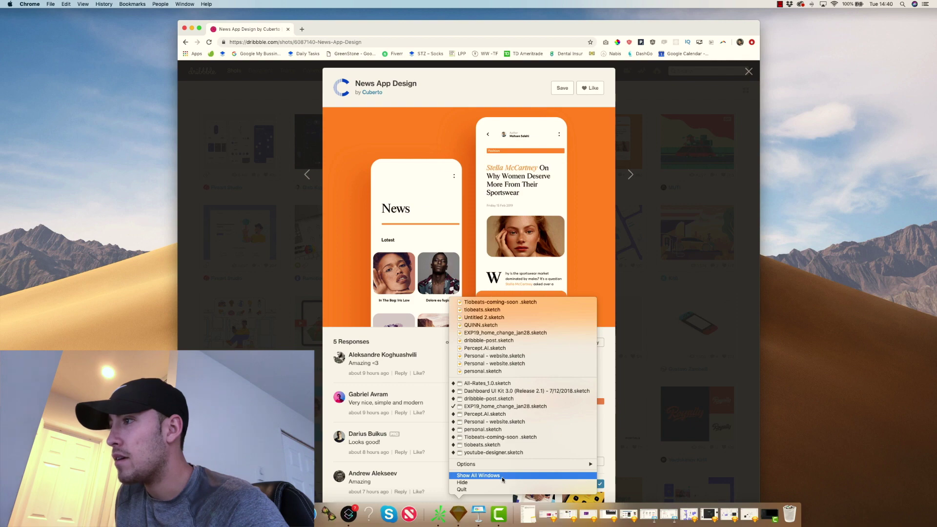
click(539, 511)
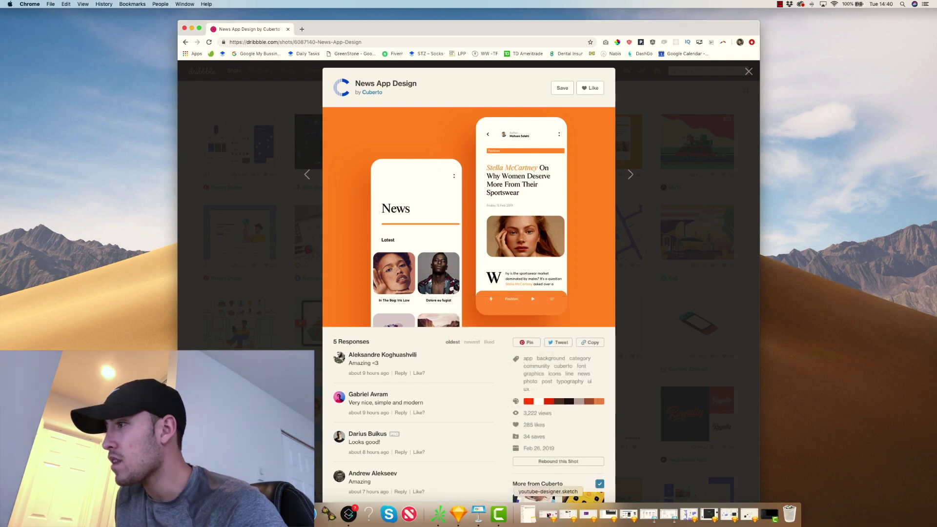
click(696, 521)
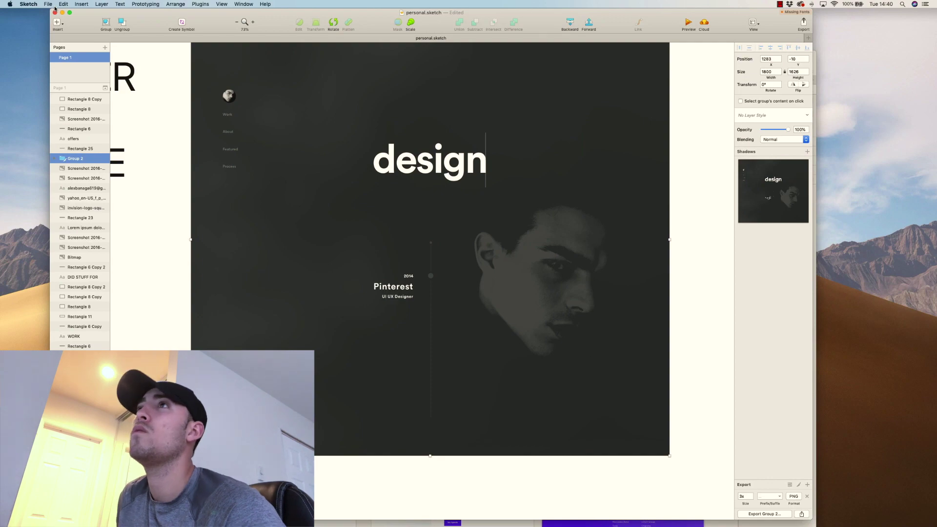
click(54, 5)
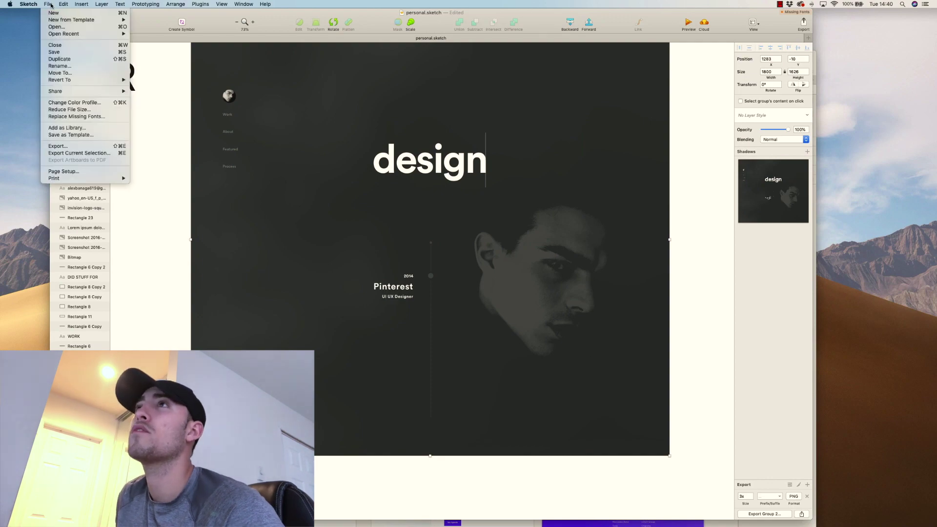
click(57, 14)
Step: Move the blank Sketch document window to Desktop 4, where the browser is, and switch to that desktop
key(ctrl+Up)
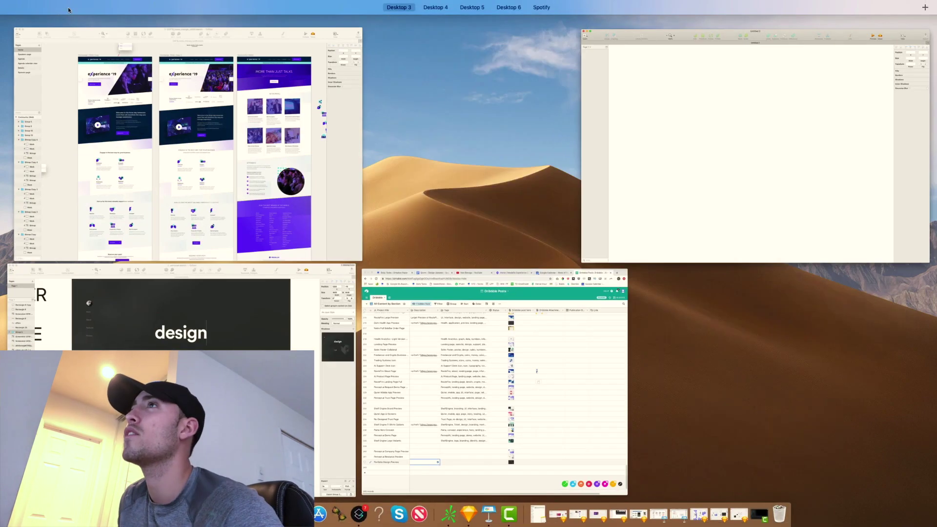
drag(707, 163, 320, 24)
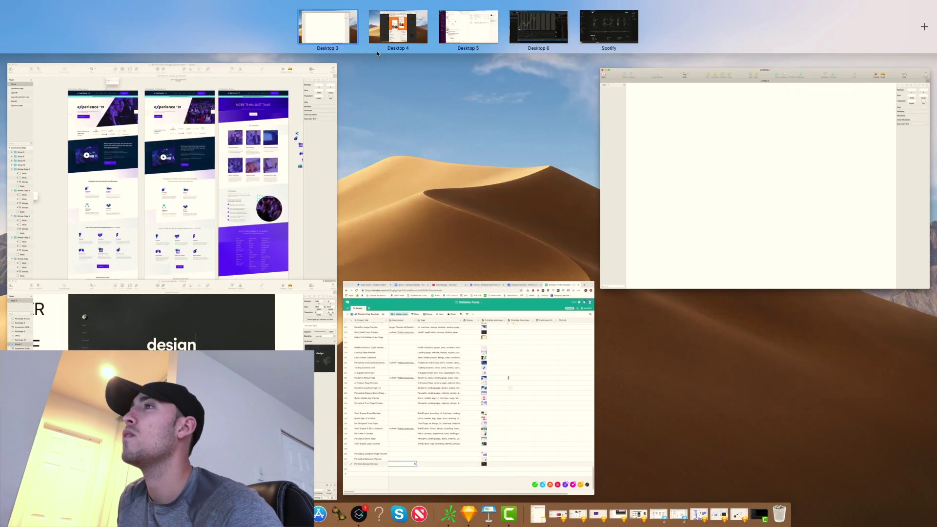
click(924, 27)
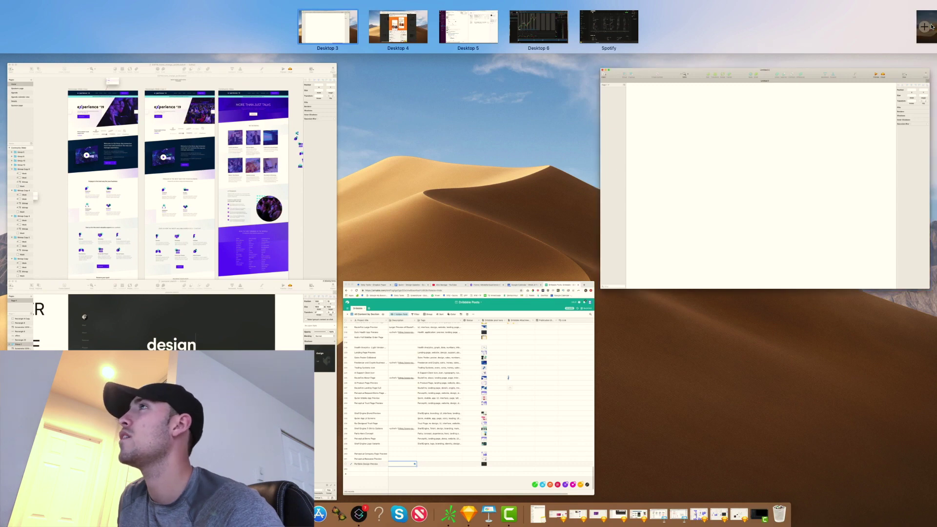
drag(705, 129, 357, 26)
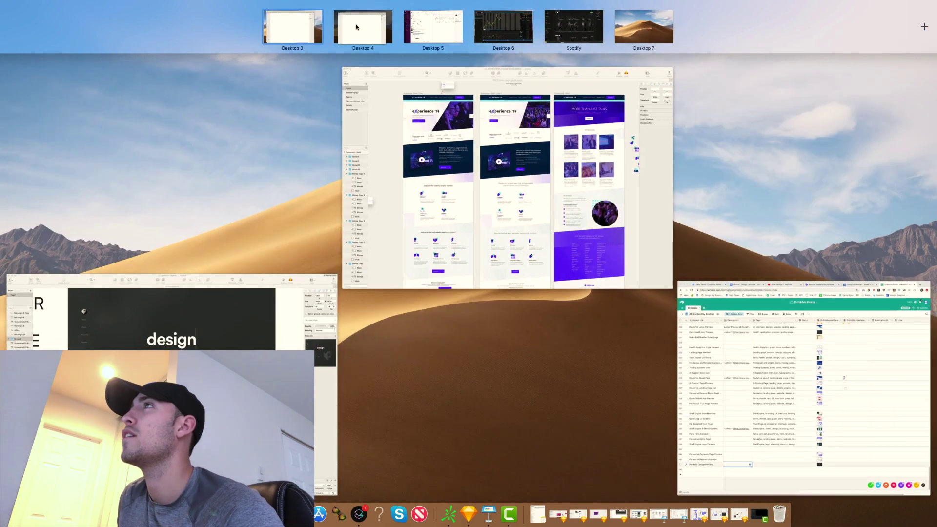
click(356, 26)
click(385, 30)
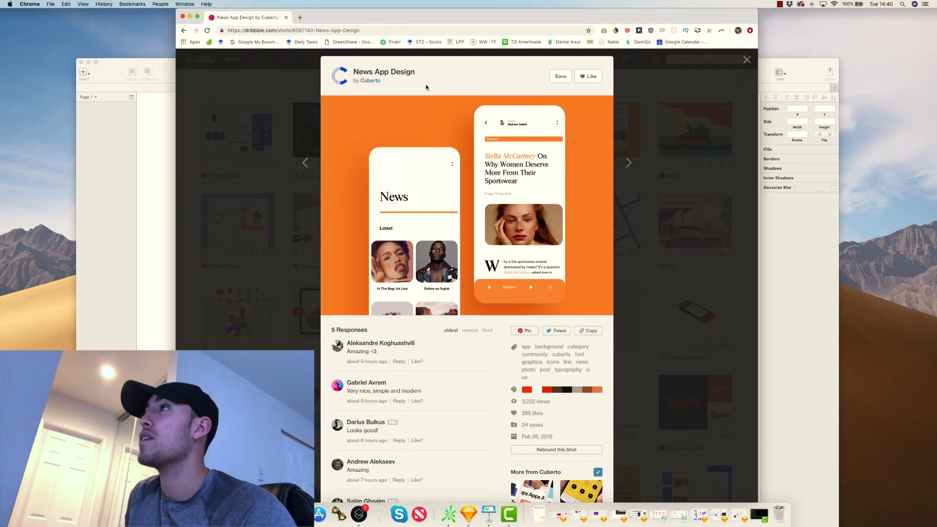
Step: Copy the News App Design image from the Dribbble shot and paste it into the blank Sketch document
right_click(428, 94)
click(356, 155)
drag(355, 155, 218, 171)
right_click(364, 167)
click(389, 229)
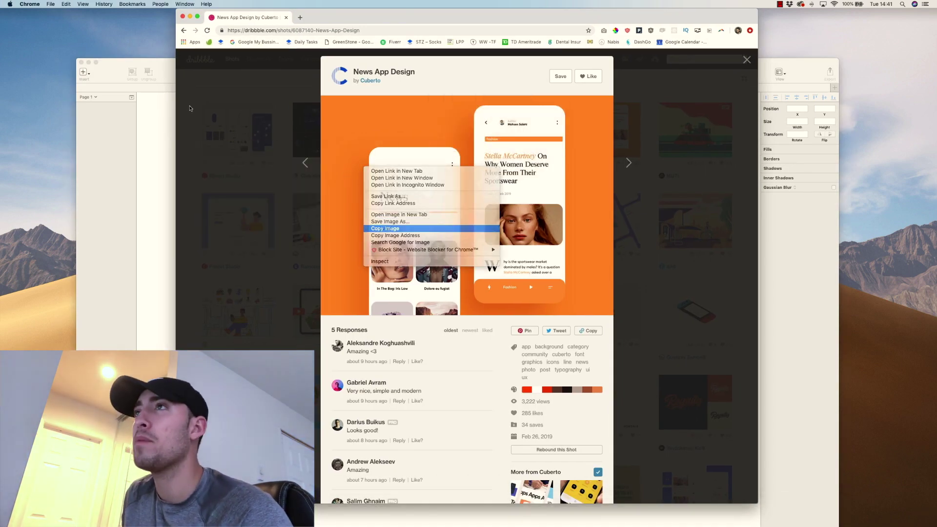
drag(166, 74, 147, 27)
key(super+v)
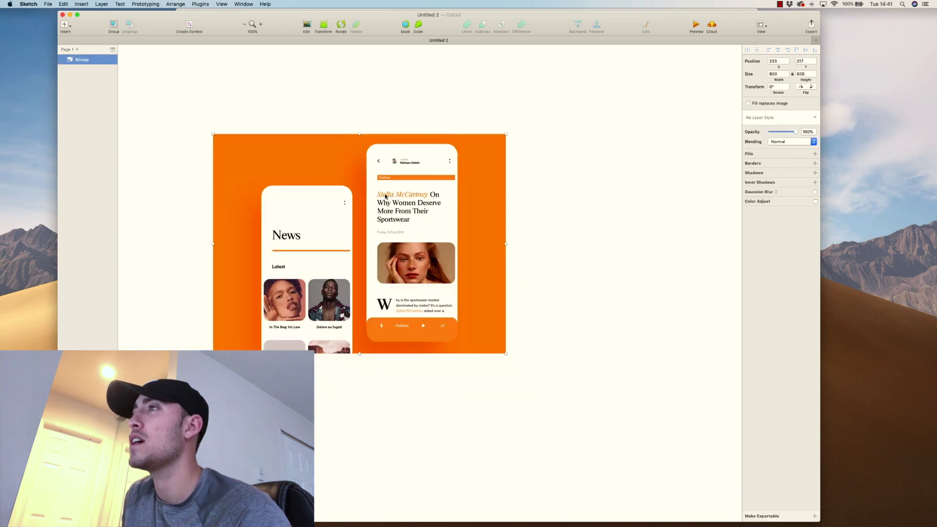
Step: Crop the pasted bitmap to the article phone screen and enlarge it proportionally to about 467 × 871
drag(389, 158, 405, 166)
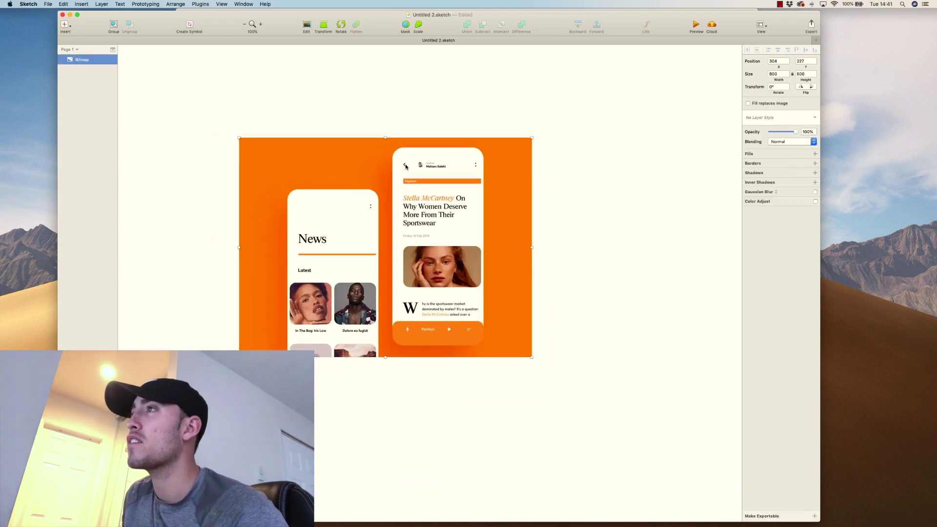
double_click(396, 161)
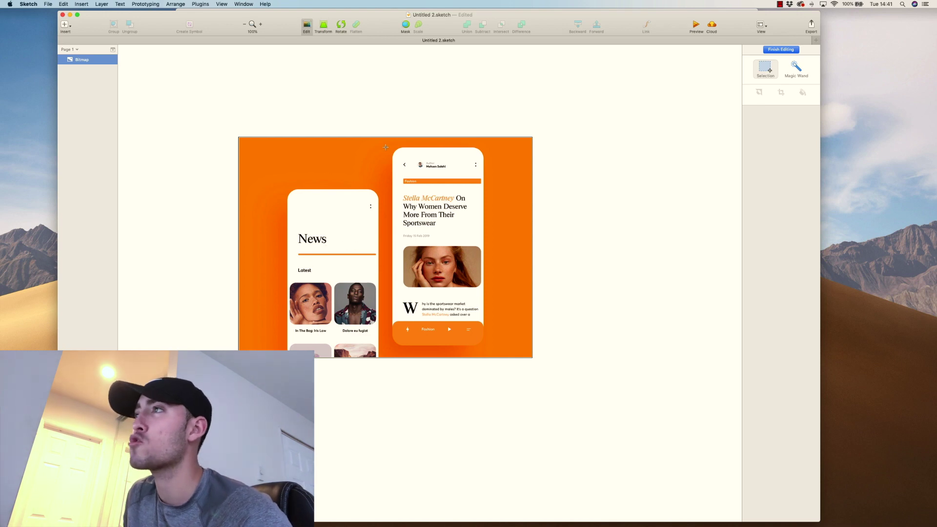
drag(386, 145, 498, 351)
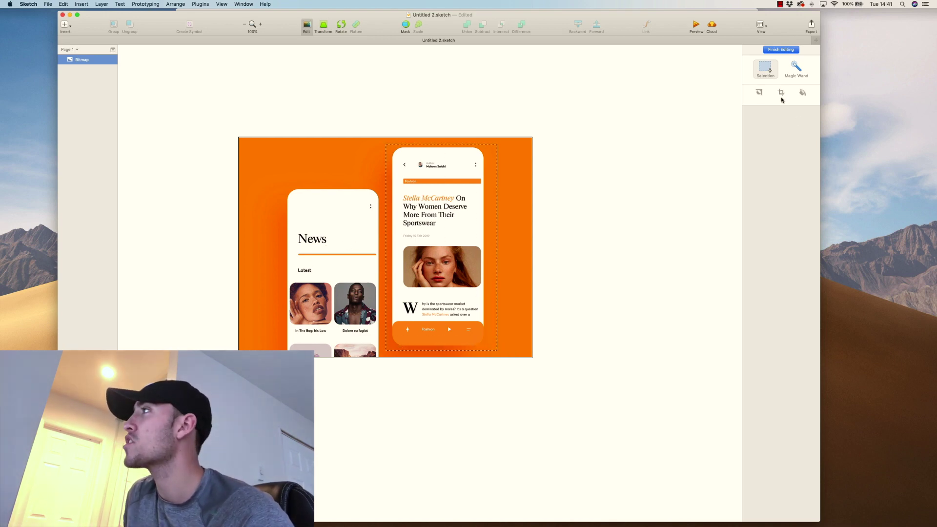
click(781, 93)
click(555, 100)
drag(456, 205, 432, 258)
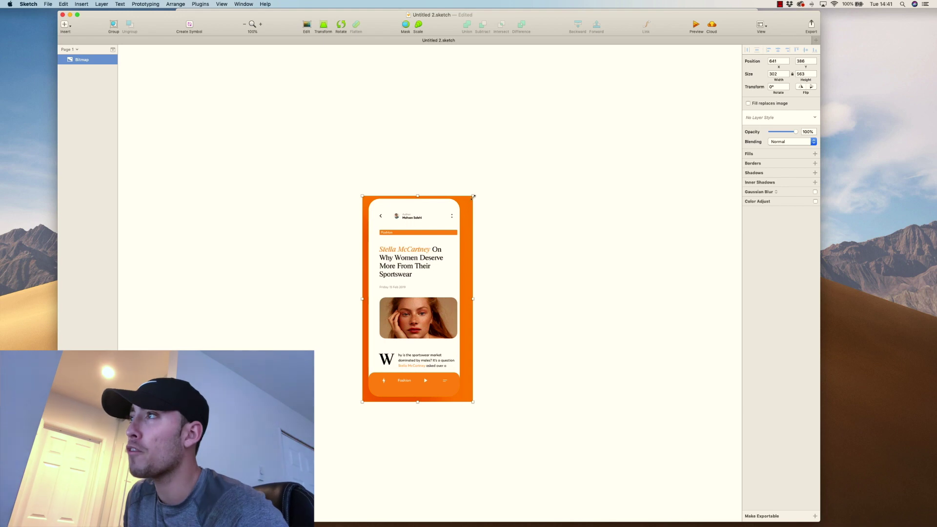
drag(473, 196, 442, 257)
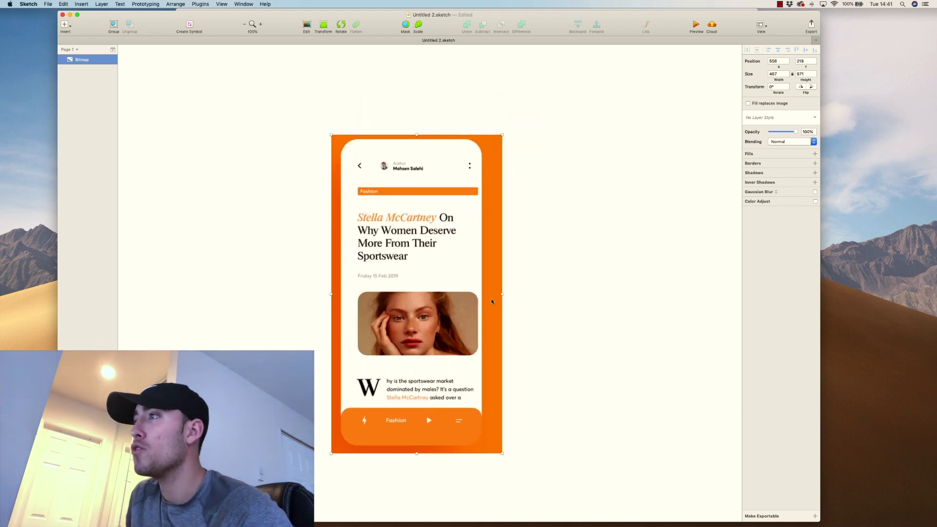
Step: Try enlarging the cropped phone bitmap further from its side edge and undo each resize
mouse_move(502, 293)
mouse_down()
mouse_move(606, 292)
mouse_move(397, 289)
mouse_move(520, 290)
mouse_up()
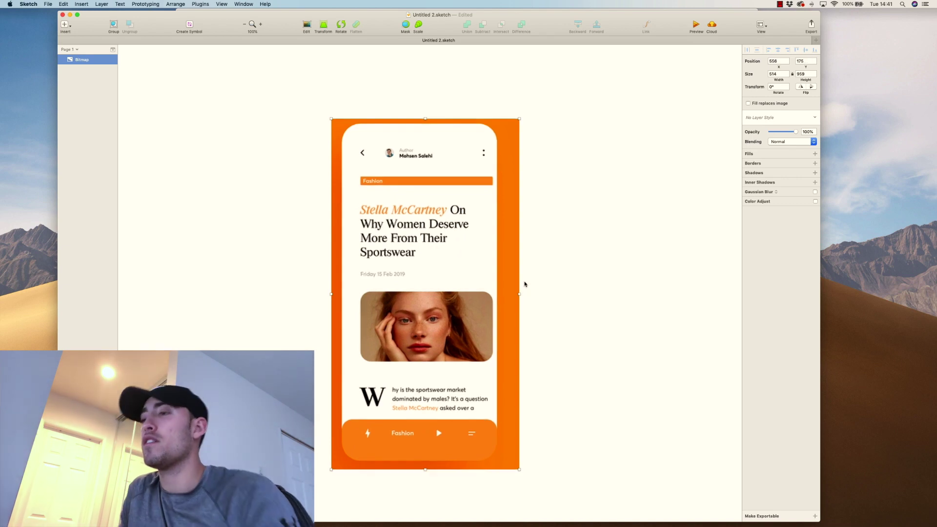
key(super+z)
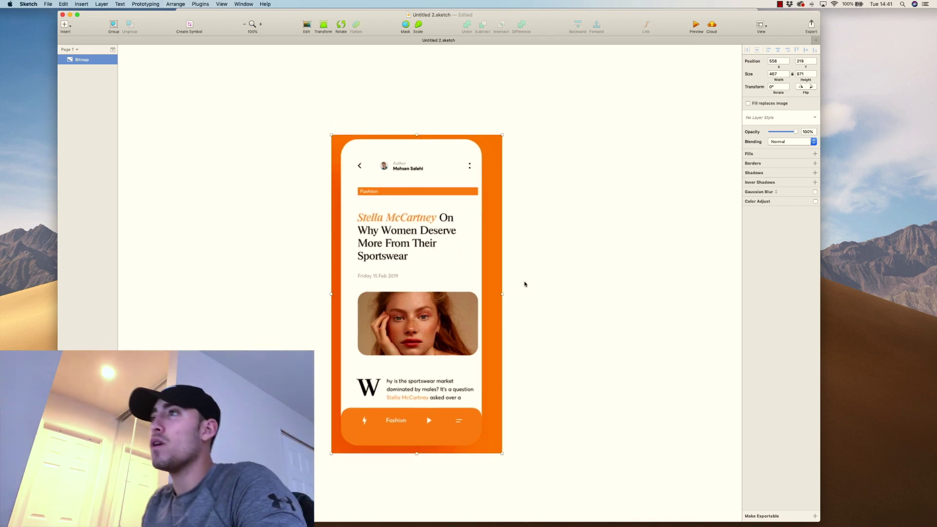
key(super+z)
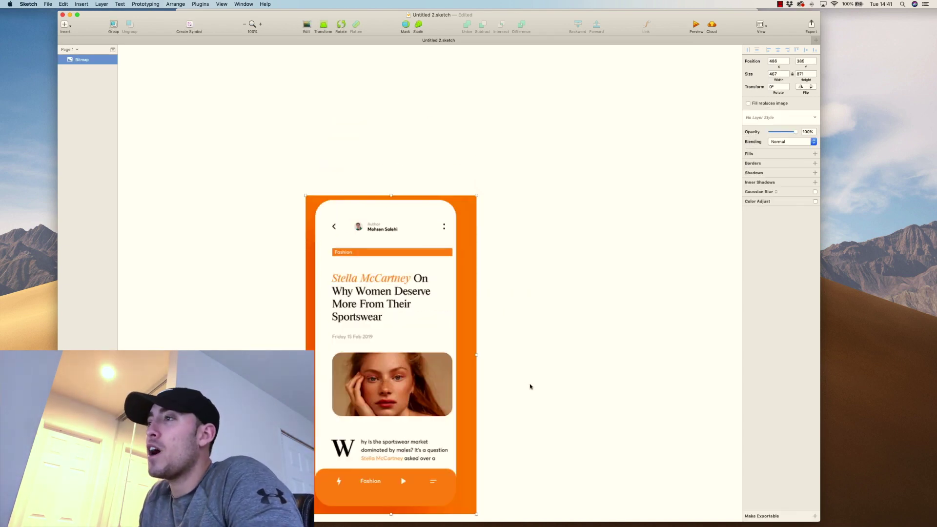
drag(476, 356, 636, 356)
key(super+z)
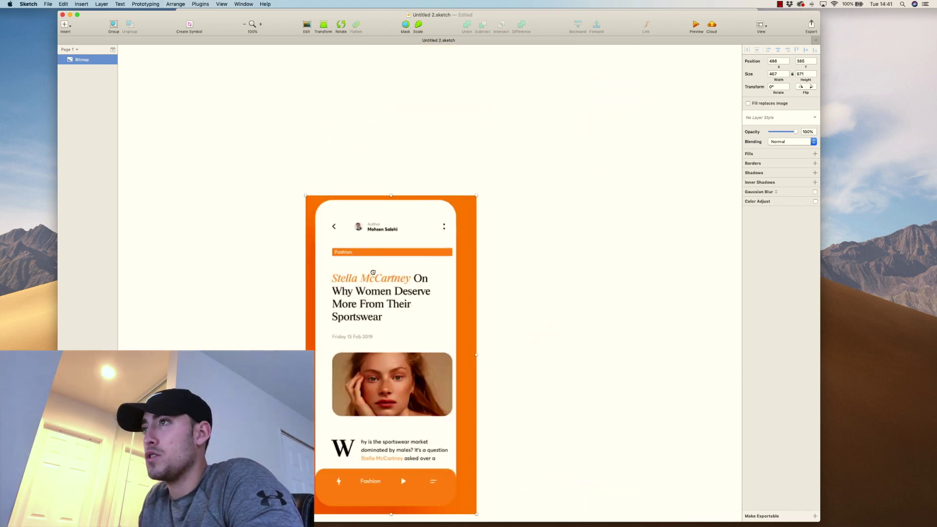
Step: Move the cropped phone bitmap to about X 785, Y 246 on the canvas and deselect it
drag(373, 272, 482, 224)
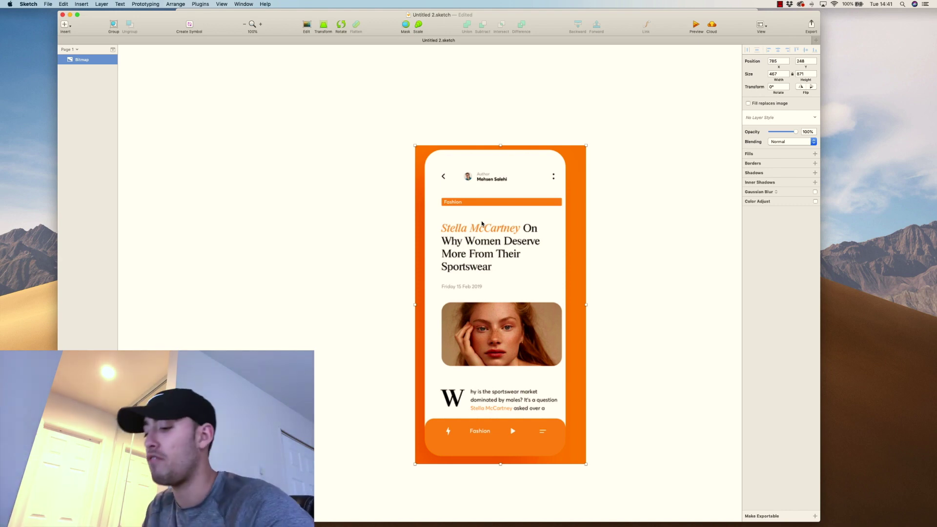
key(Escape)
drag(445, 184, 529, 262)
key(u)
drag(489, 217, 474, 211)
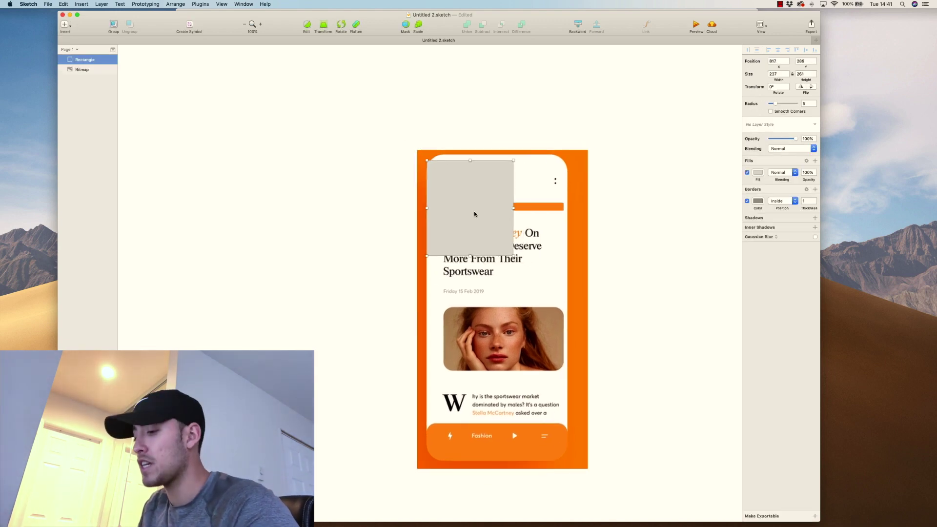
key(Delete)
Step: Draw a rounded rectangle about 167 × 186 and align it with the upper-left corner of the phone screen
key(r)
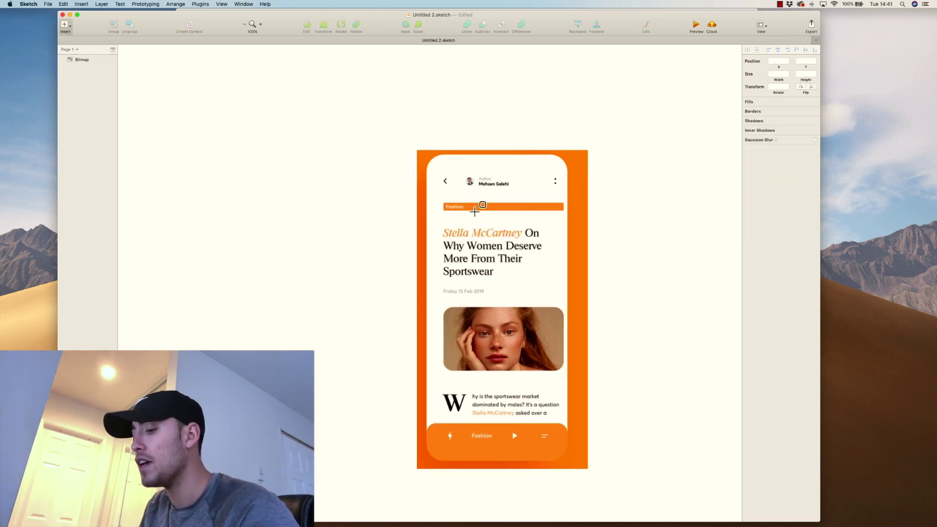
drag(429, 164, 490, 230)
drag(456, 200, 452, 196)
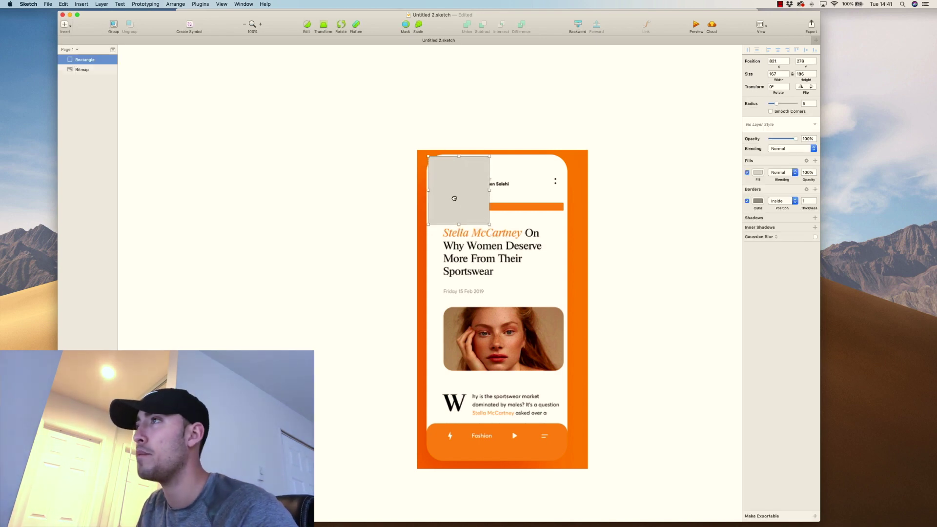
Step: Turn off the rectangle's border and set its corner radius to 51 to match the phone's corner
scroll(445, 147, up, 5)
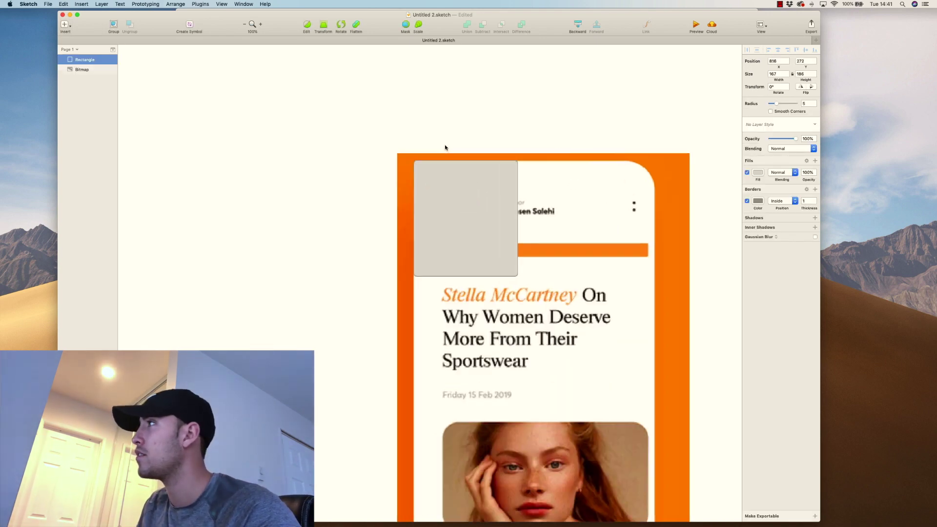
click(747, 200)
click(808, 103)
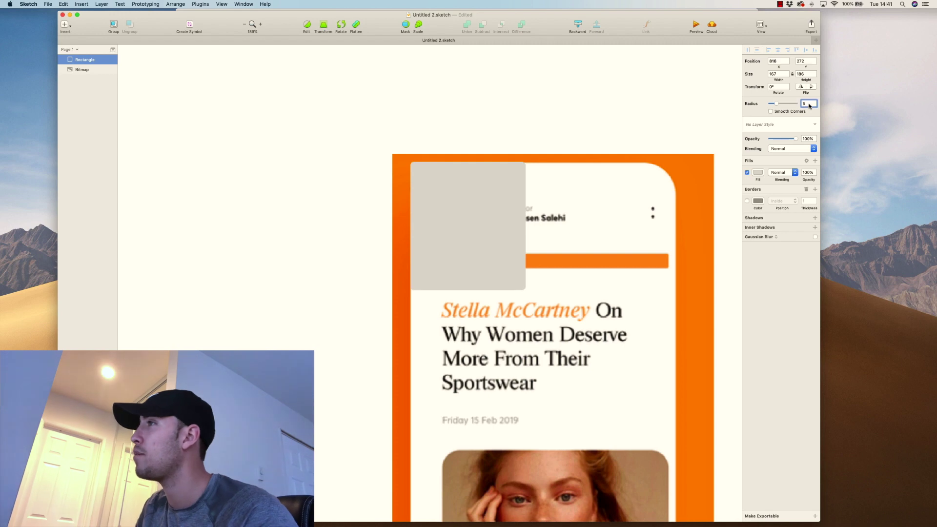
text(45)
key(shift+Up)
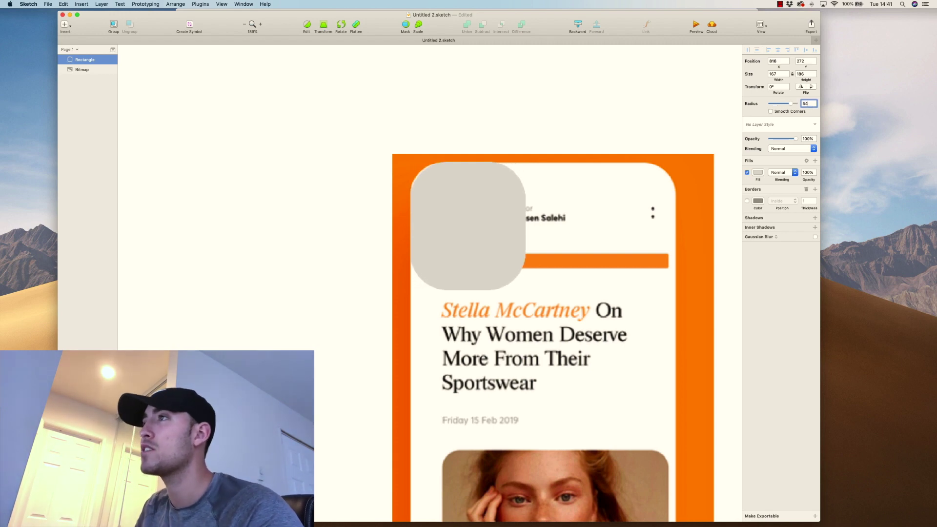
Step: Nudge the rounded rectangle down 3 px and back up to compare its corner with the phone's
click(489, 214)
key(Down)
key(Down)
key(Down)
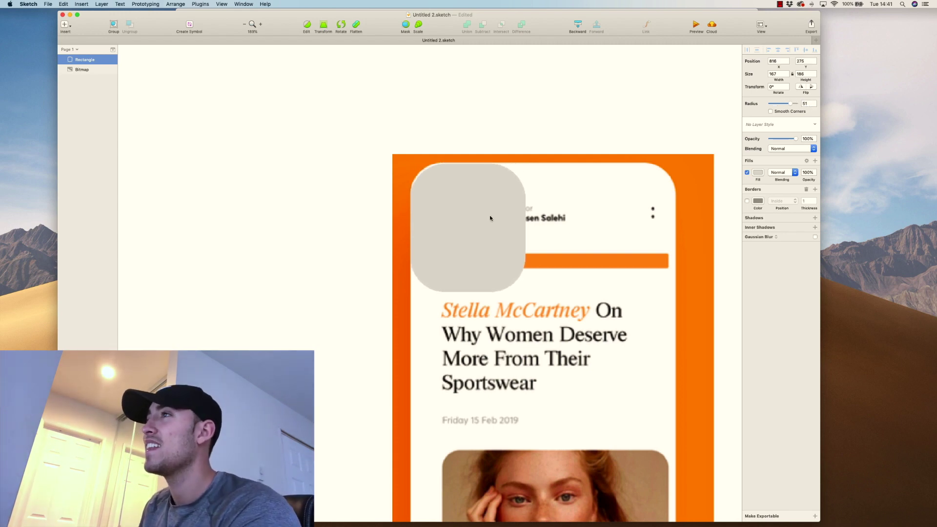
key(Up)
key(Up)
key(Up)
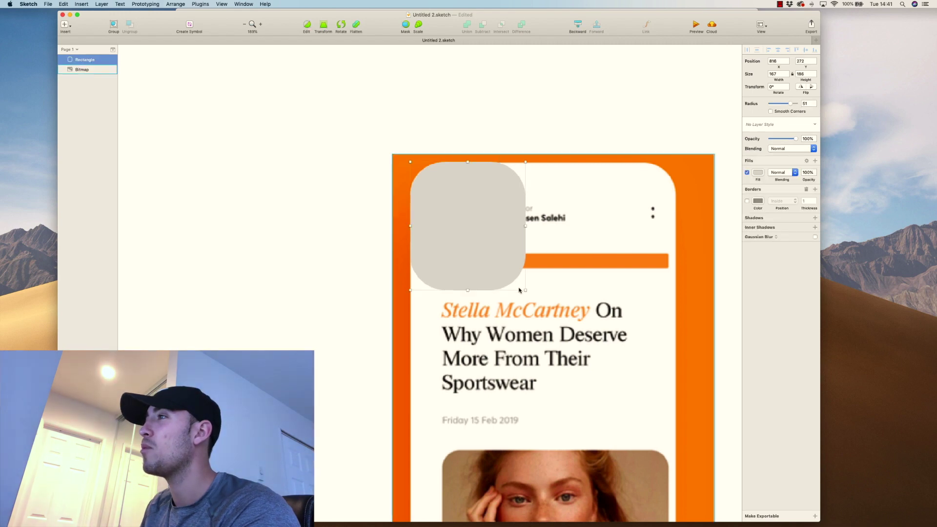
Step: Stretch the rounded rectangle to about 384 × 415 so it spans the phone screen's full width
drag(526, 290, 675, 448)
scroll(627, 287, down, 3)
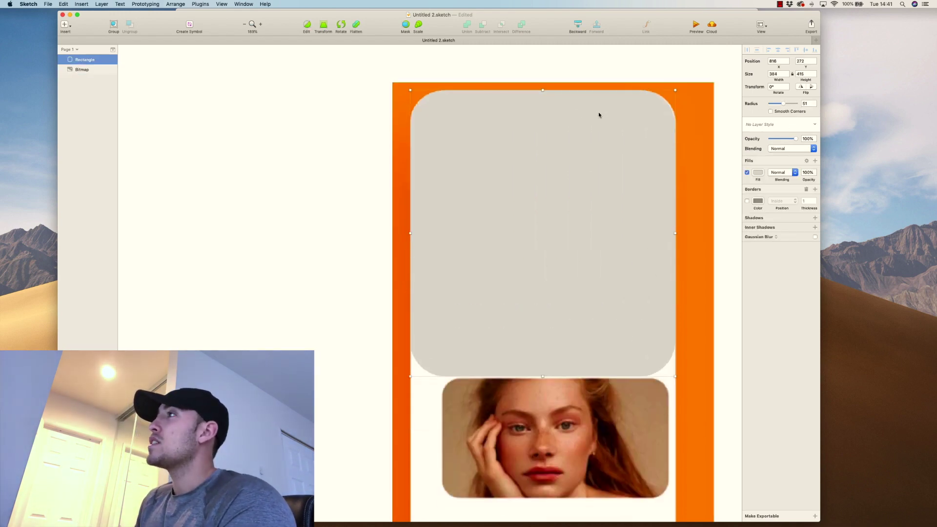
Step: Replace the rounded rectangle with a new one about 386 × 262 across the phone screen's top, and turn off its border
key(BackSpace)
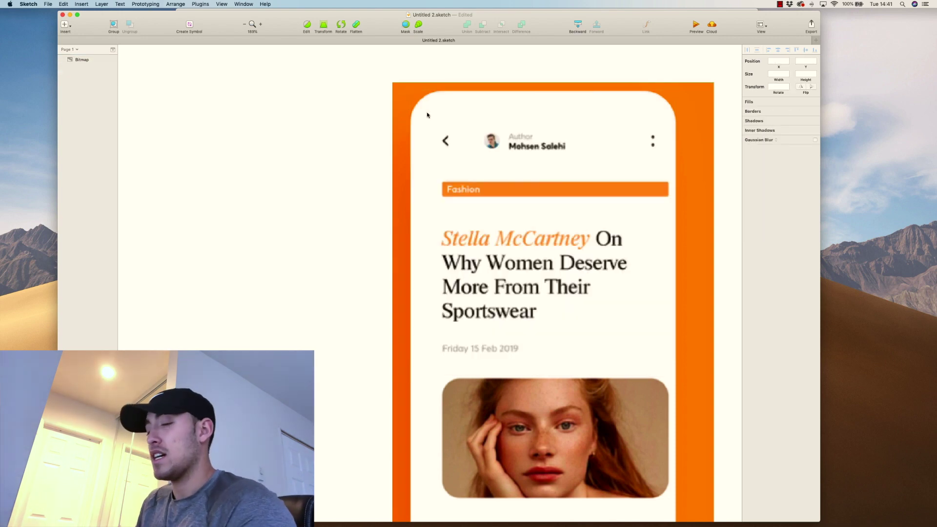
key(r)
drag(432, 120, 635, 237)
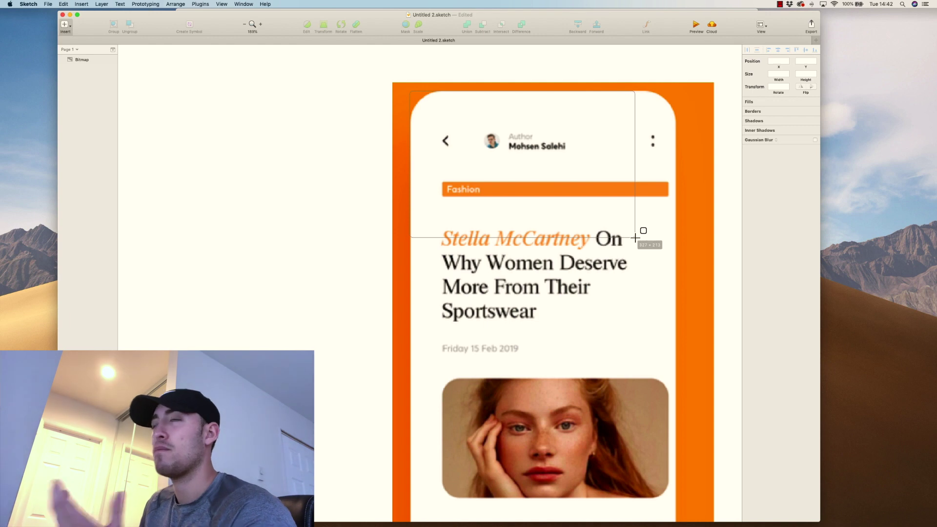
drag(634, 238, 676, 274)
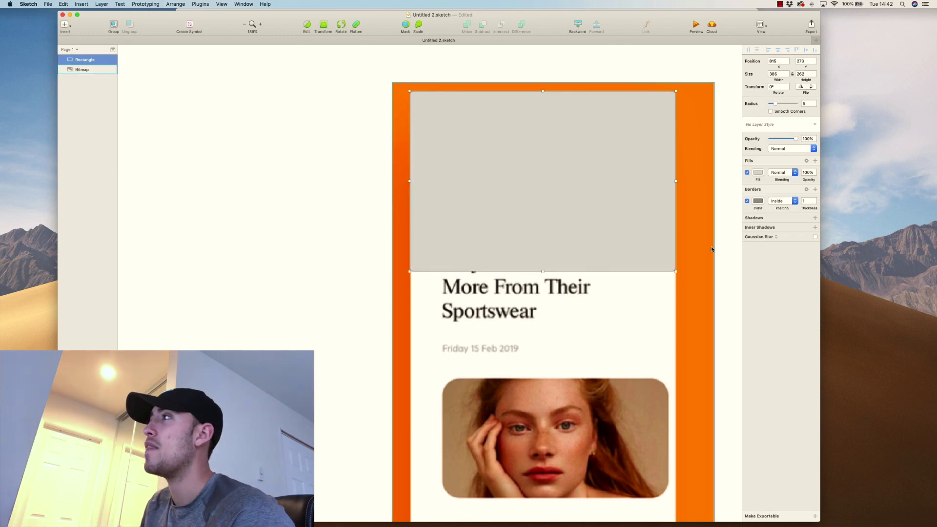
click(747, 201)
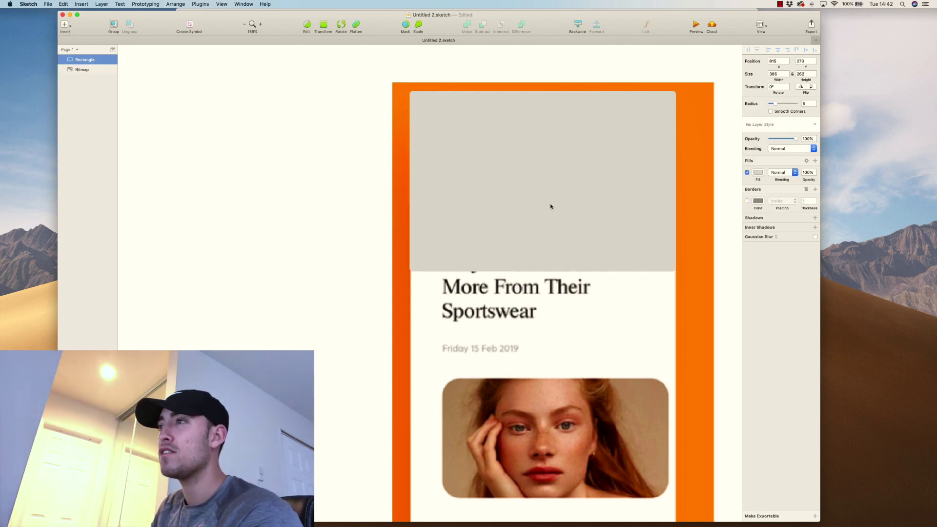
Step: Nudge the new rectangle right to X 817 and reduce its width to 384 to fit the phone screen's edges
click(376, 261)
drag(415, 271, 417, 271)
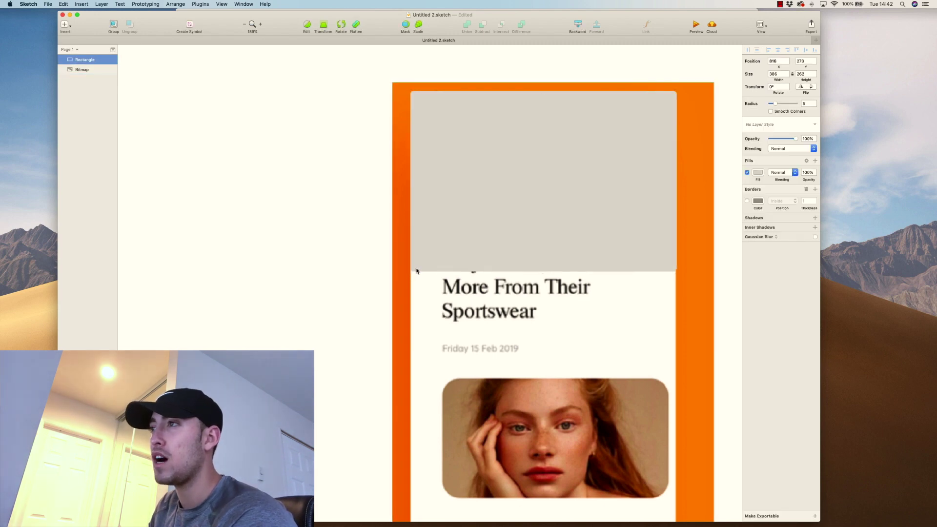
key(Right)
click(779, 74)
key(Down)
key(Down)
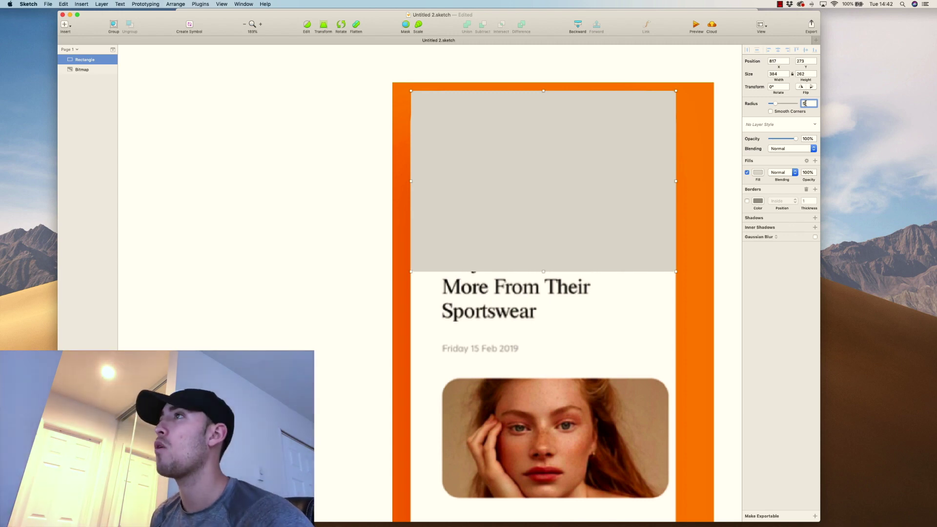
Step: Set the rectangle's corner radius to 45 to match the rounding of the phone screen's corners
key(shift+Up)
key(shift+Up)
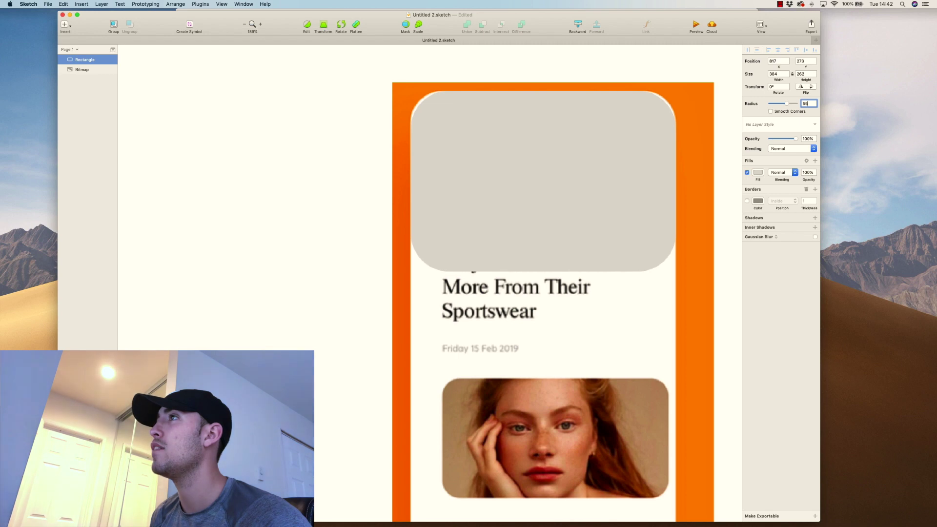
key(Down)
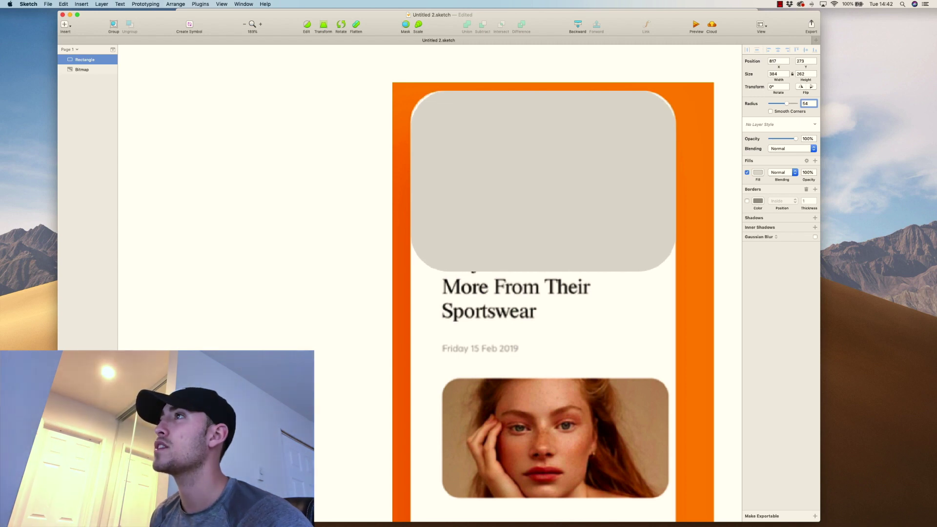
key(Down)
key(Down)
key(Down)
key(Down)
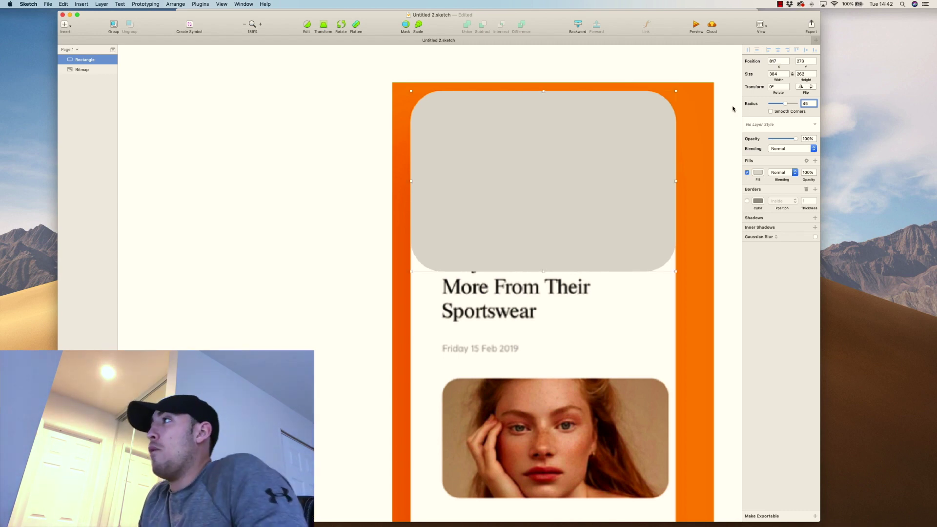
Step: Stretch the rectangle down to the phone screen's lower edge, making it about 384 × 838
scroll(581, 139, down, 1)
scroll(555, 148, down, 5)
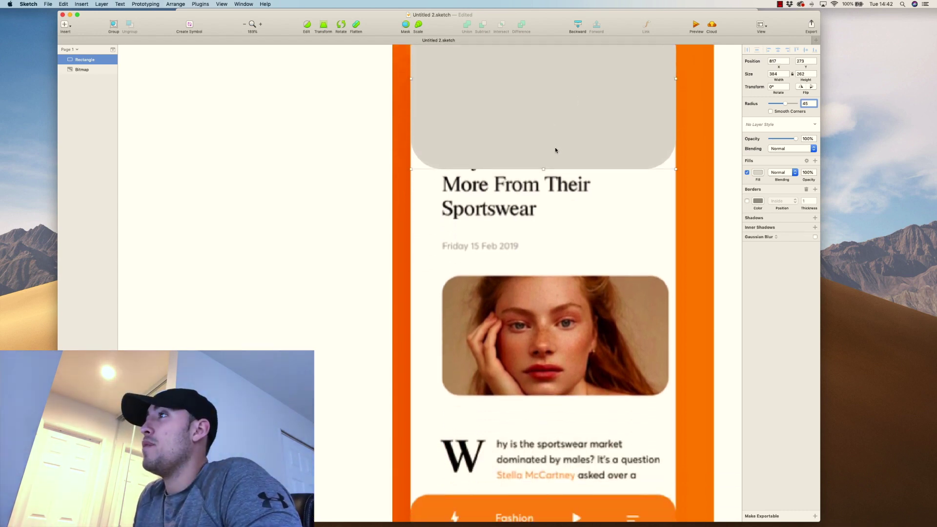
drag(549, 128, 550, 356)
scroll(547, 181, down, 6)
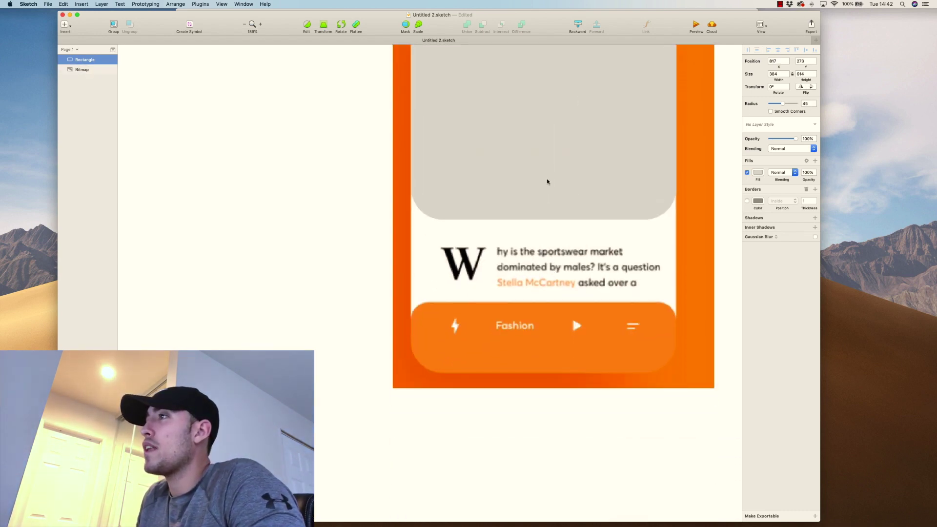
drag(543, 219, 552, 372)
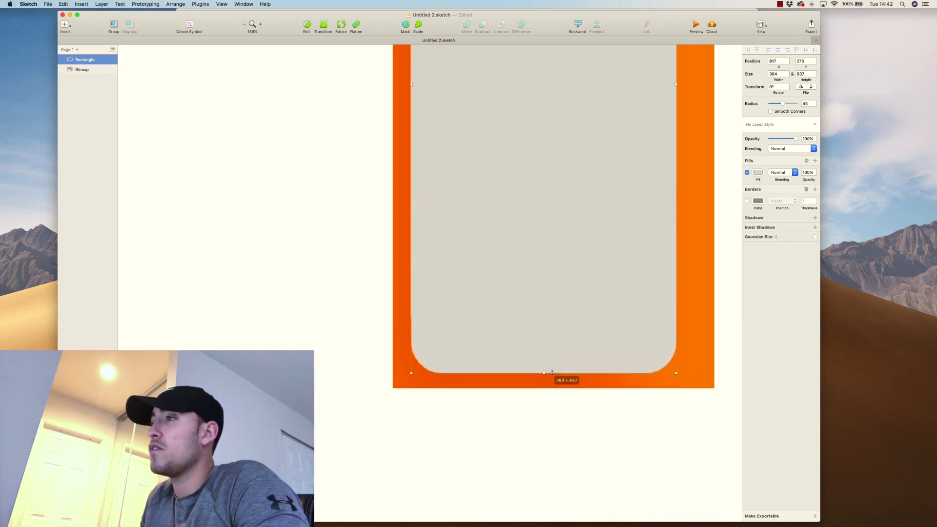
Step: Lower the rectangle's opacity to 49% and compare its corners with the reference phone screen beneath
click(783, 139)
scroll(646, 151, up, 10)
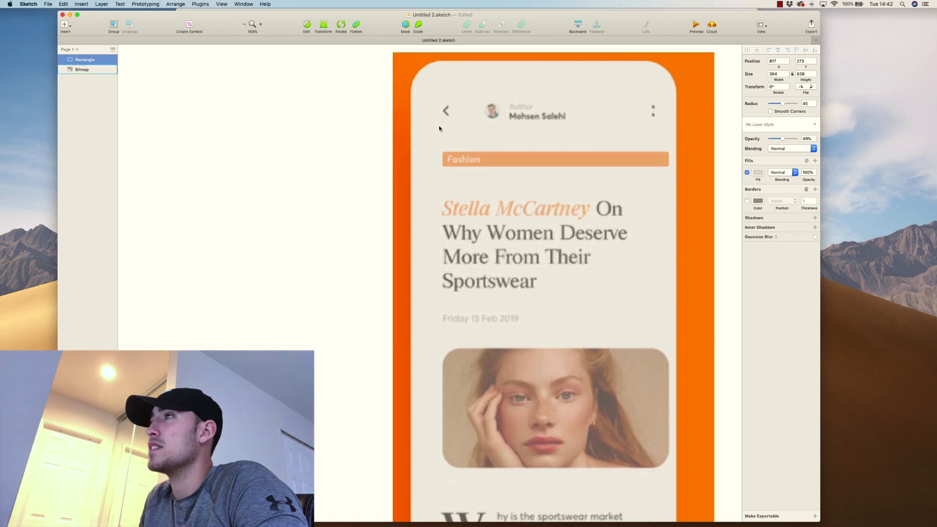
scroll(362, 109, up, 3)
click(458, 63)
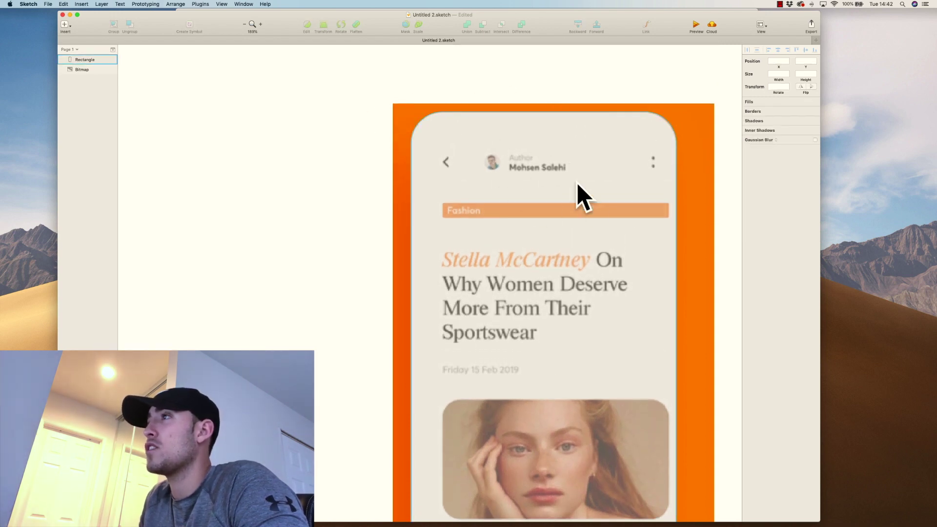
Step: Move the rectangle off the reference image onto the empty canvas to its left, at X 351
scroll(585, 153, down, 7)
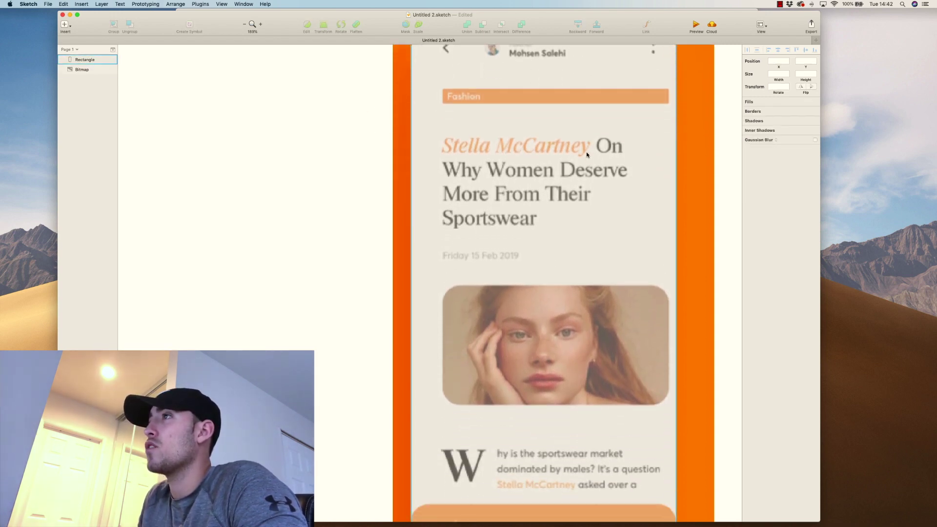
scroll(591, 137, up, 2)
drag(593, 121, 273, 123)
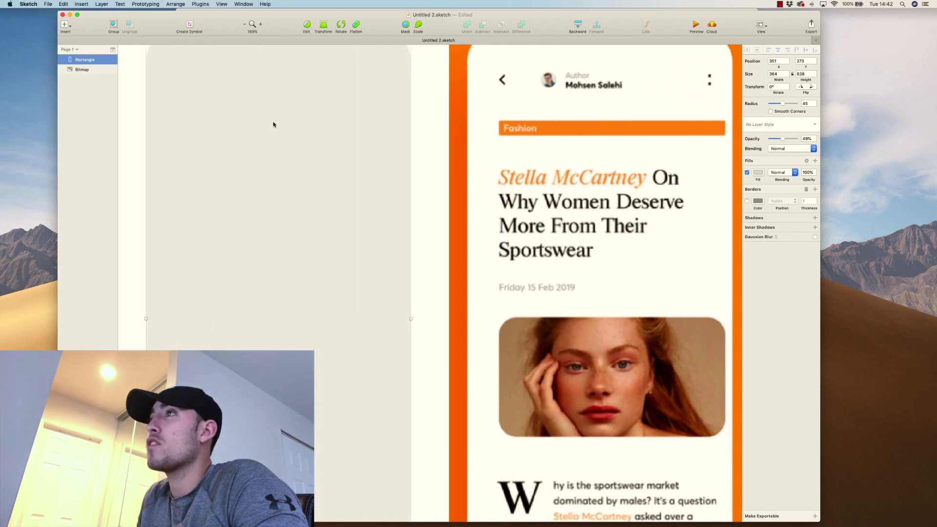
Step: Examine the reference screen's header, category bar, headline, photo, body text and navigation bar, and return the zoom to 100%
scroll(273, 124, down, 5)
scroll(278, 119, up, 10)
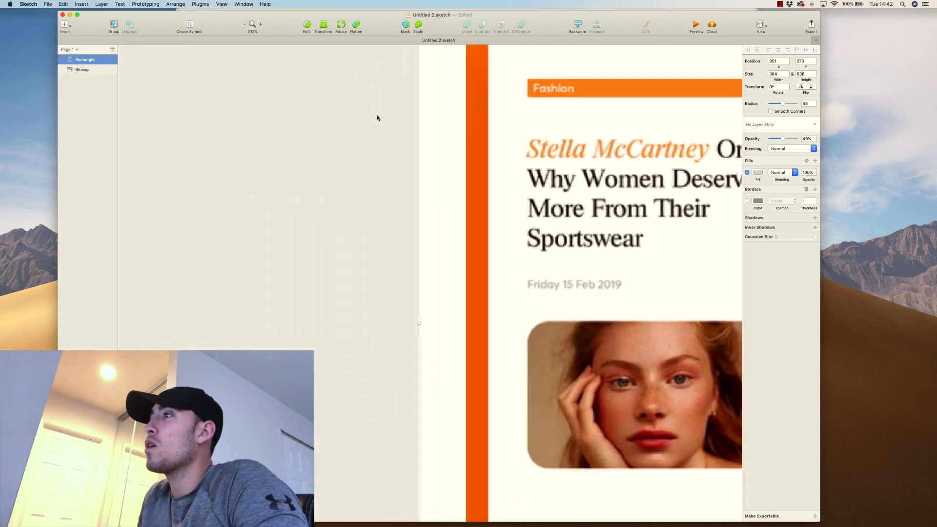
scroll(377, 117, up, 10)
scroll(377, 117, right, 8)
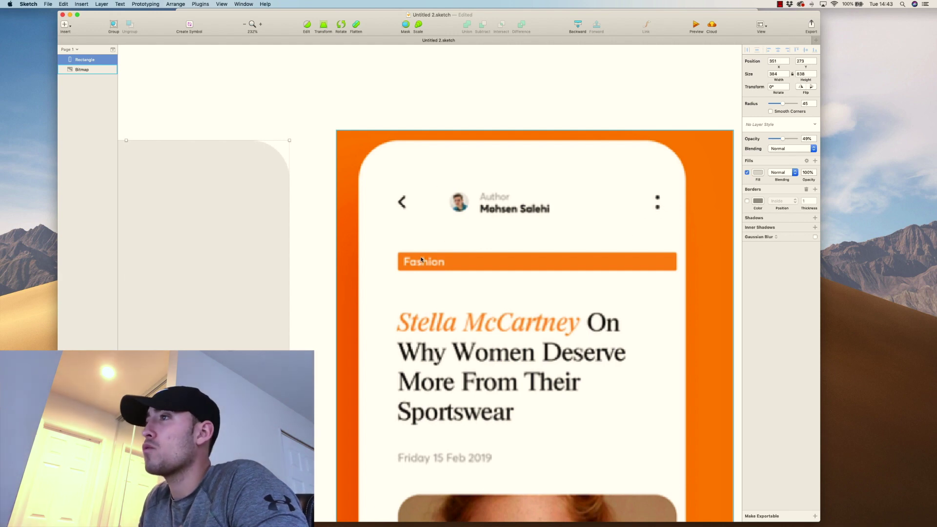
scroll(423, 262, down, 5)
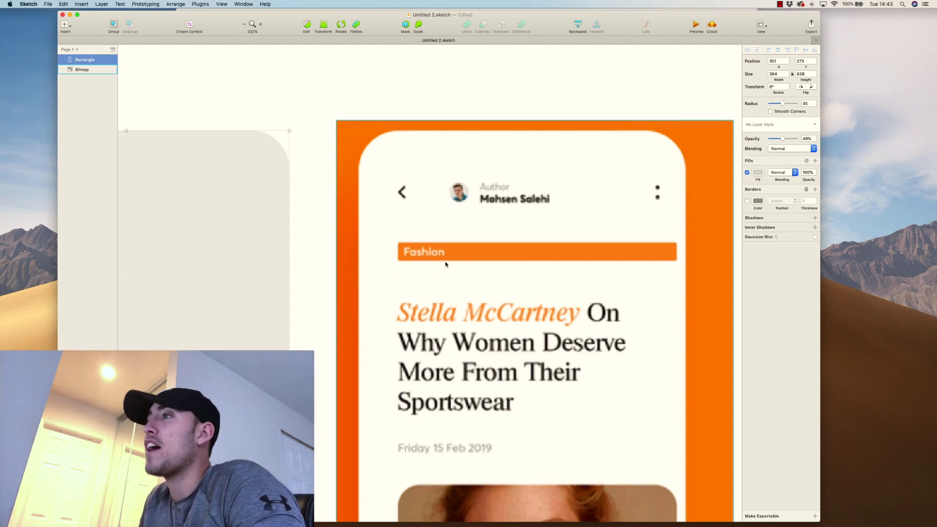
scroll(473, 291, down, 5)
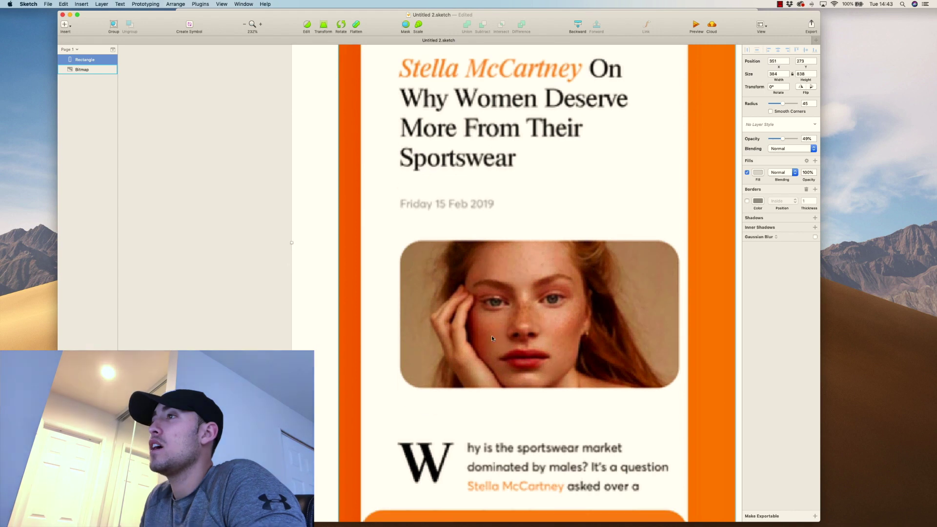
scroll(506, 306, down, 4)
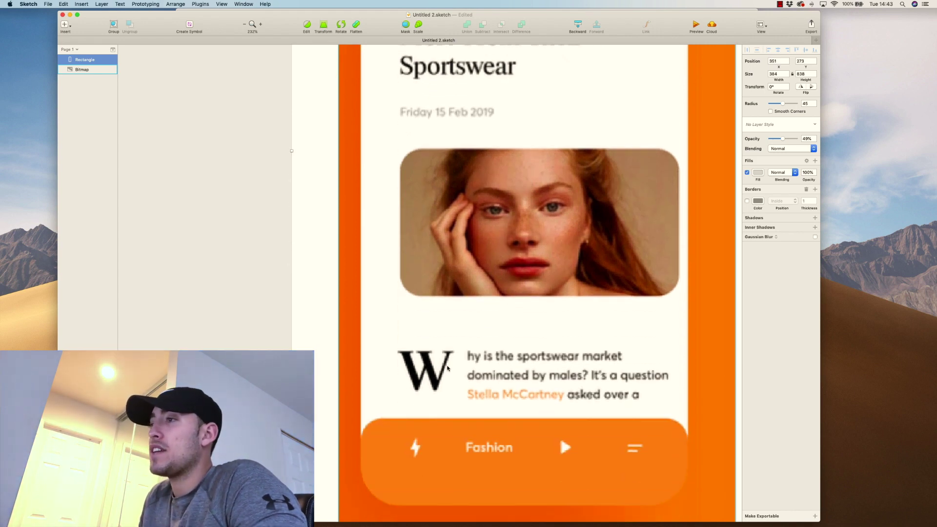
scroll(405, 342, down, 2)
click(247, 24)
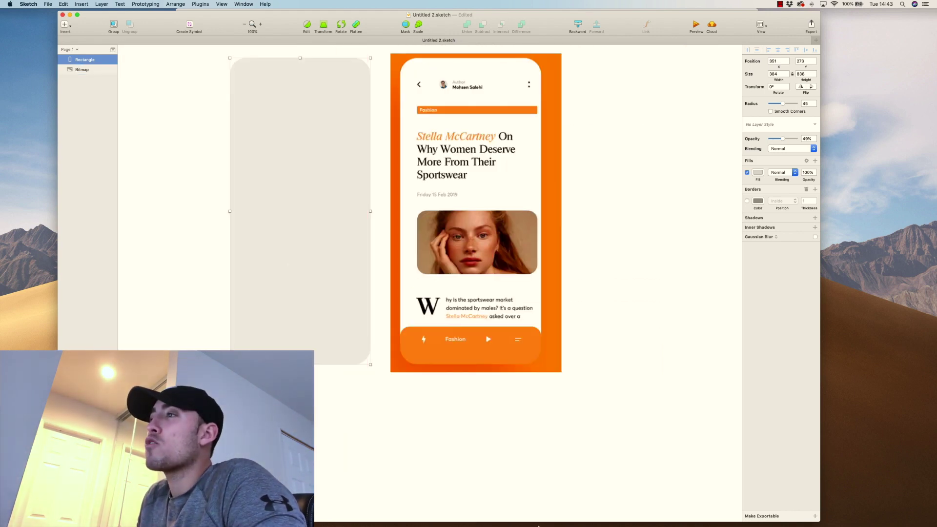
Step: Set the phone rectangle's opacity to 100% and its fill colour to white
click(544, 432)
click(324, 309)
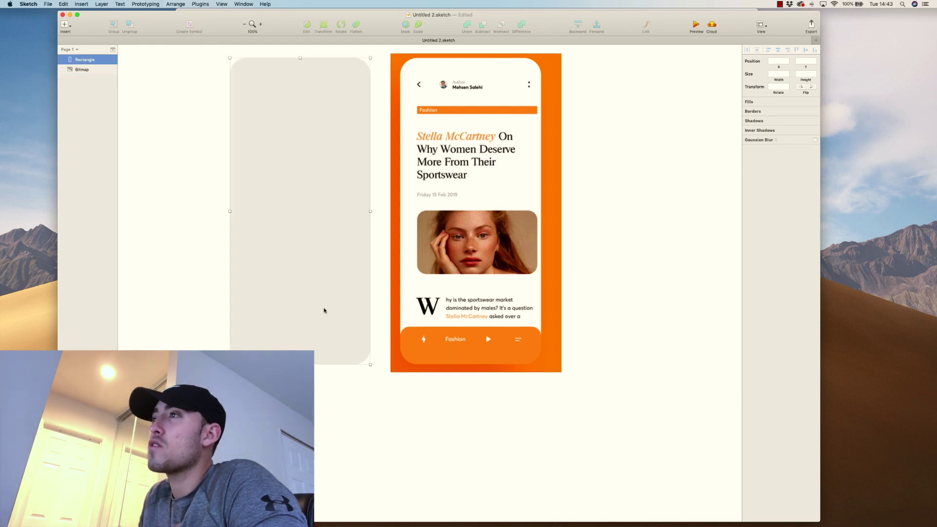
drag(780, 140, 801, 140)
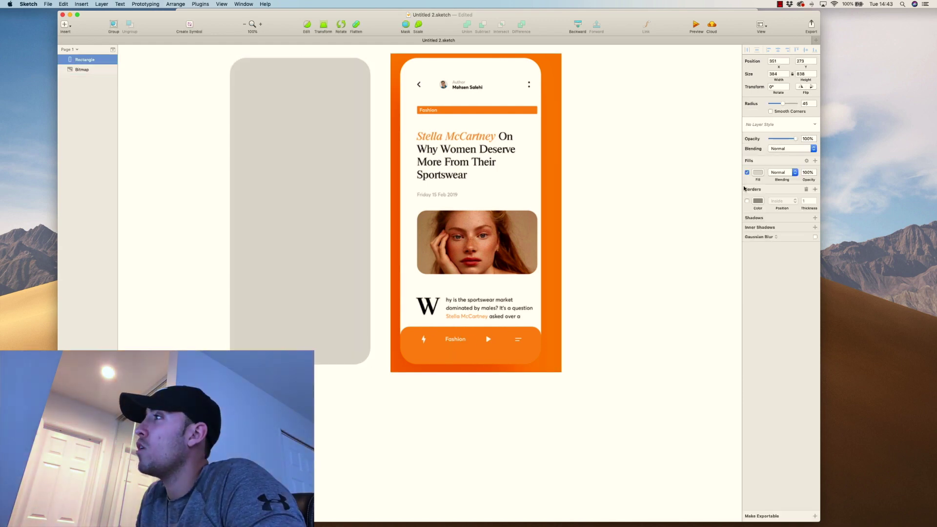
click(756, 174)
drag(763, 224, 698, 187)
click(698, 187)
Step: Move the white phone rectangle farther left of the reference image, to X 15
scroll(617, 184, left, 5)
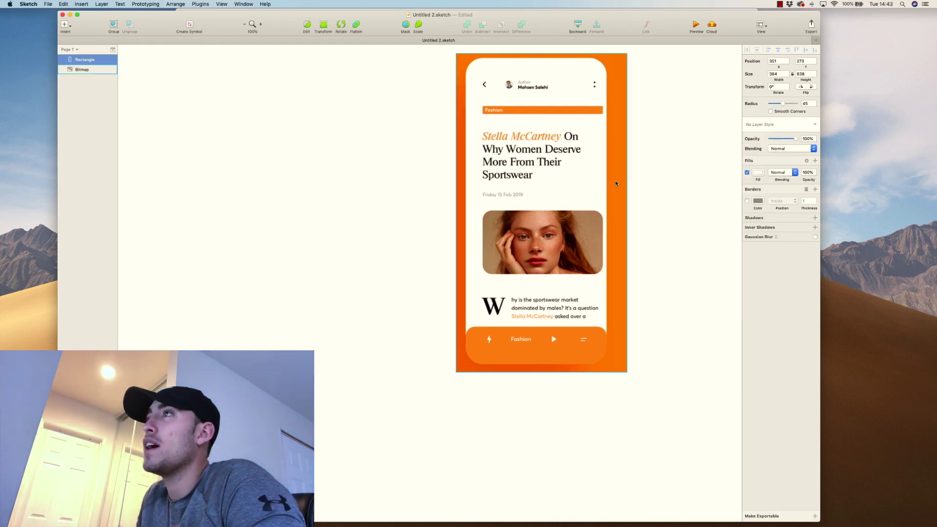
scroll(616, 184, up, 1)
drag(415, 143, 291, 145)
Step: Draw a background rectangle about 630 × 936 and place it roughly centred behind the white phone shape
key(r)
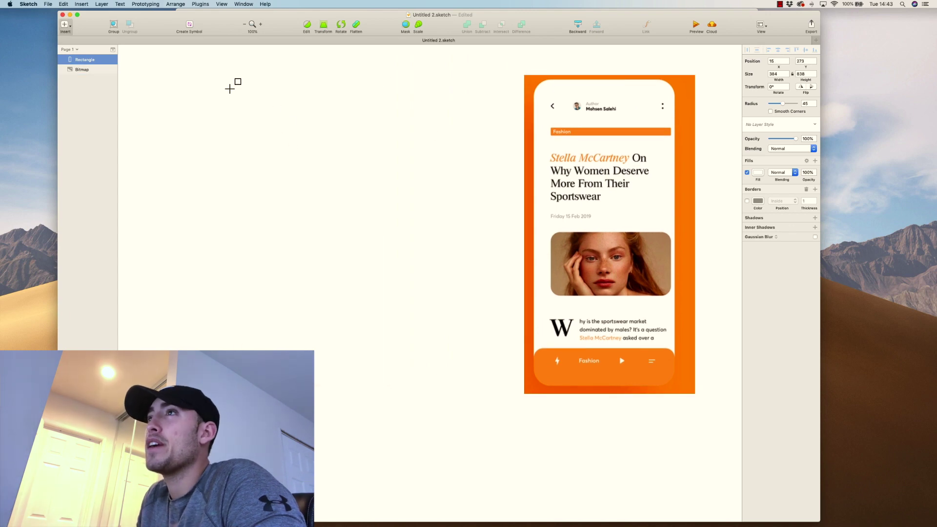
mouse_move(206, 61)
mouse_down()
mouse_move(441, 396)
mouse_move(436, 403)
mouse_up()
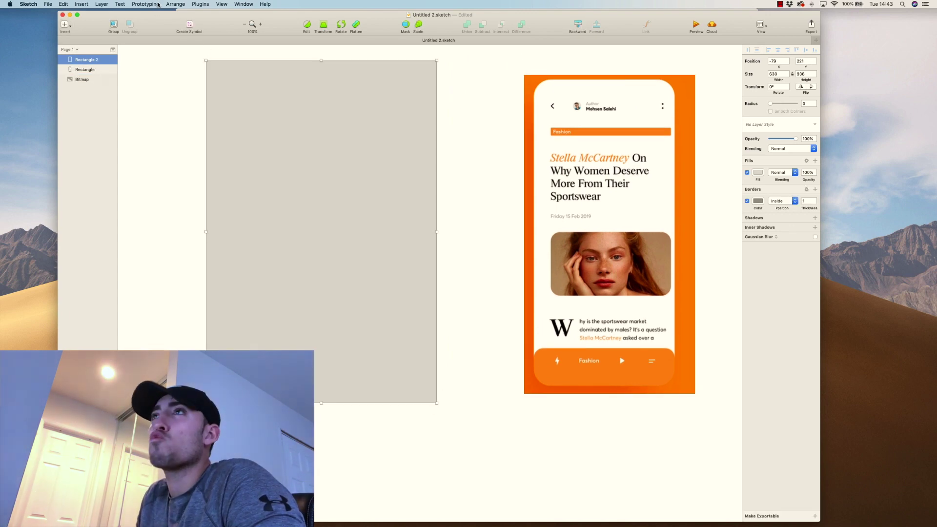
click(175, 4)
click(186, 44)
drag(432, 80, 425, 80)
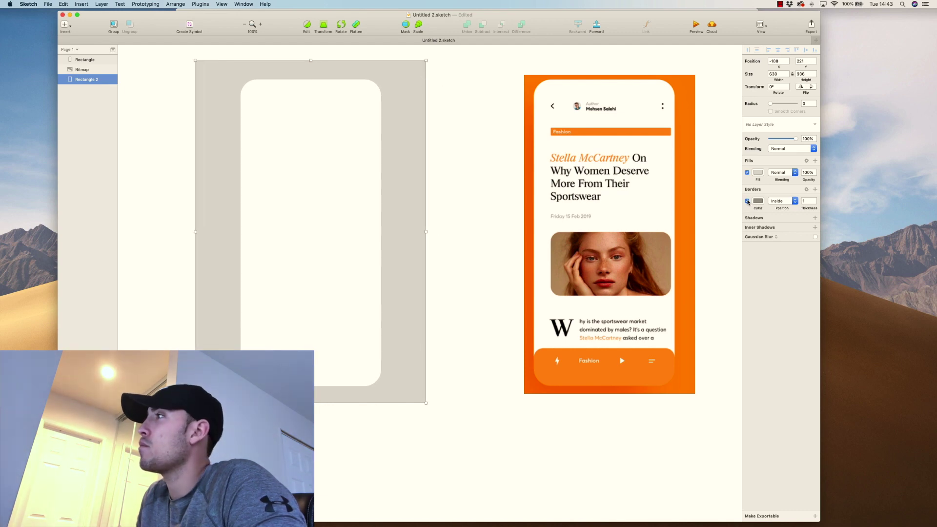
Step: Remove the background rectangle's border and give it a linear gradient whose upper stop is orange FF8100 sampled from the reference's upper-left corner
click(747, 201)
click(758, 175)
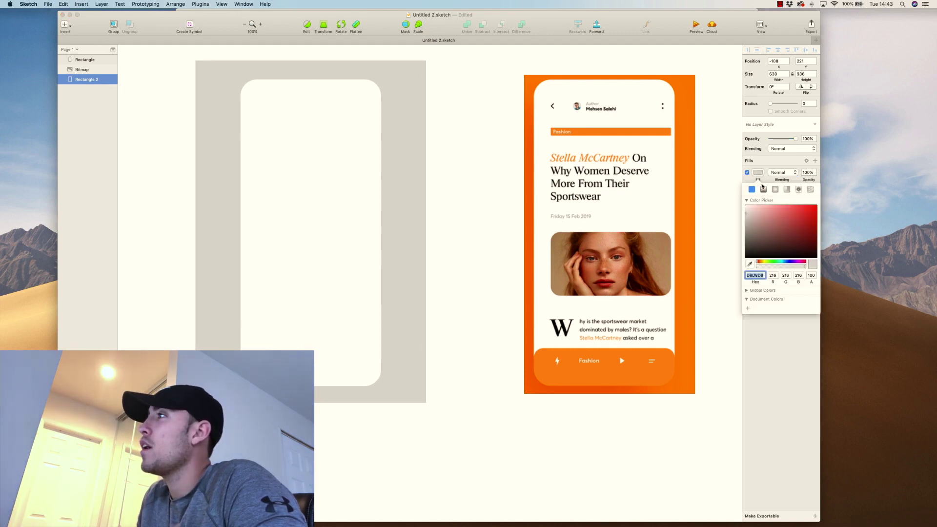
click(764, 190)
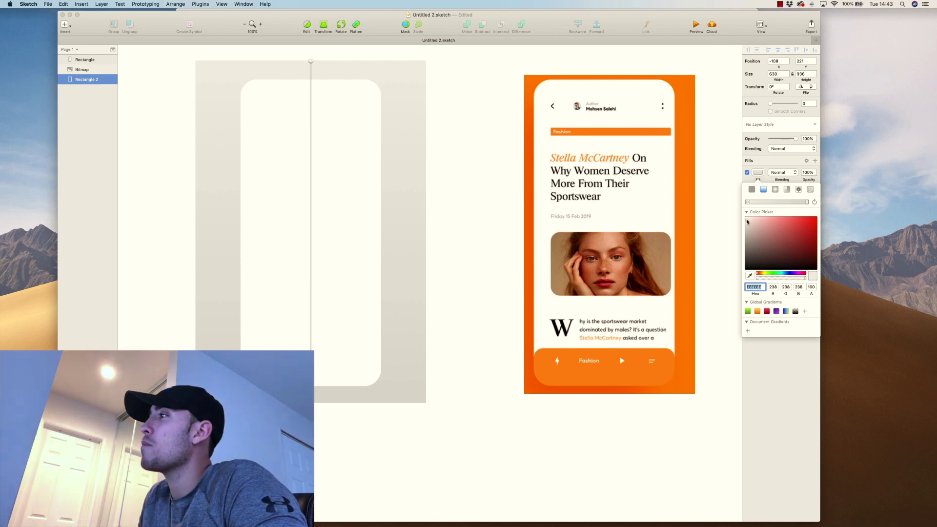
click(750, 276)
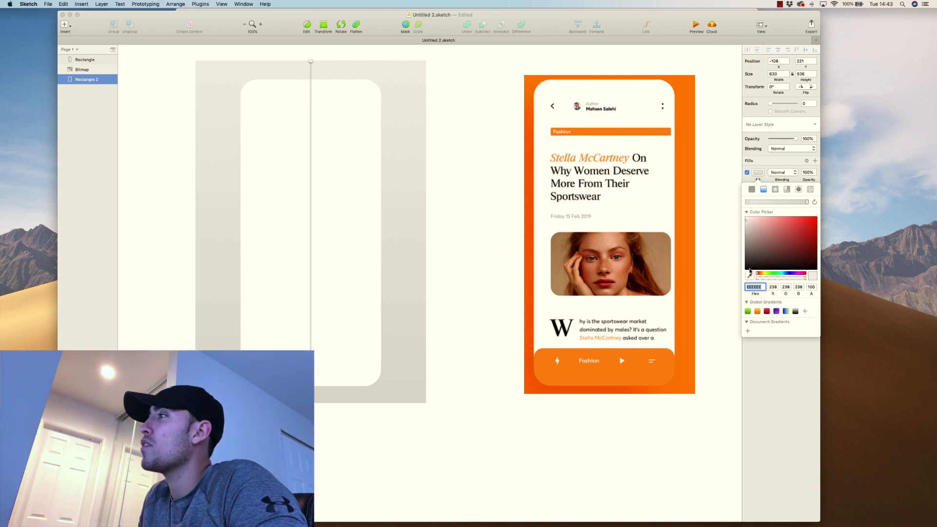
click(526, 77)
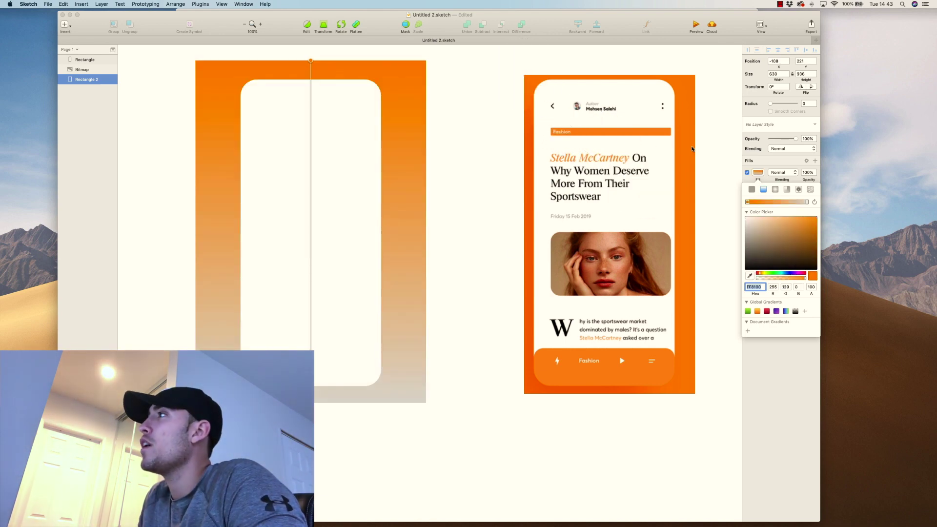
Step: Set the gradient's lower stop to the darker orange FE6D00 sampled from the reference's lower-left corner
click(806, 202)
click(750, 276)
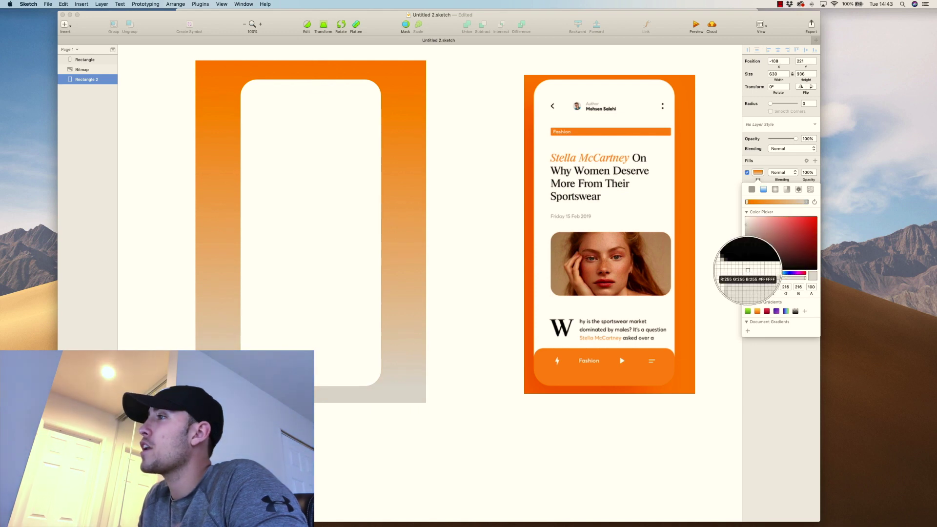
click(527, 394)
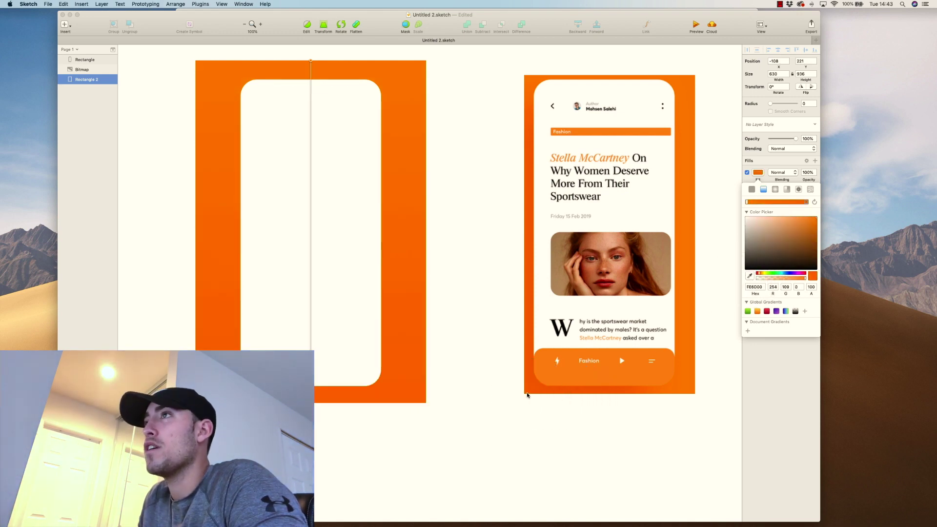
click(478, 264)
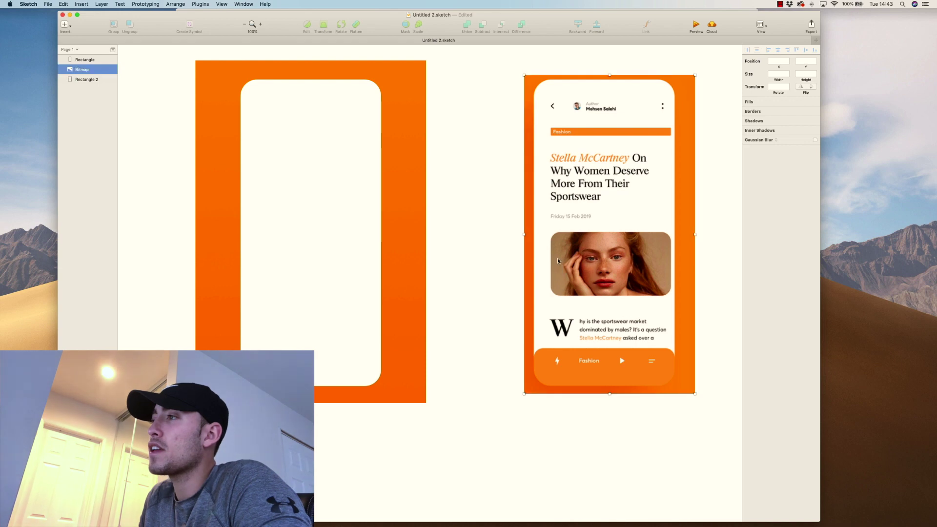
Step: Move the reference image closer to the orange background and draw a bar about 315 × 20 across the white phone shape's upper part
drag(558, 261, 481, 259)
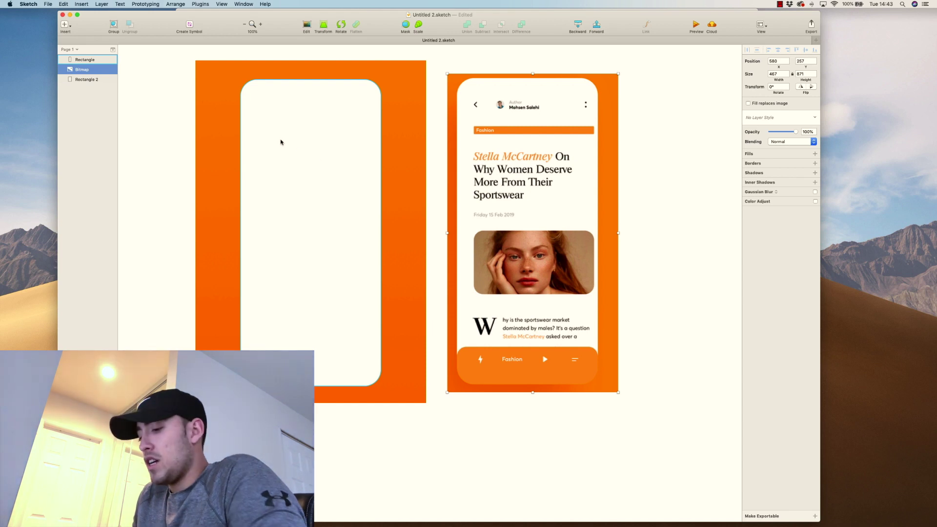
key(r)
drag(257, 130, 372, 135)
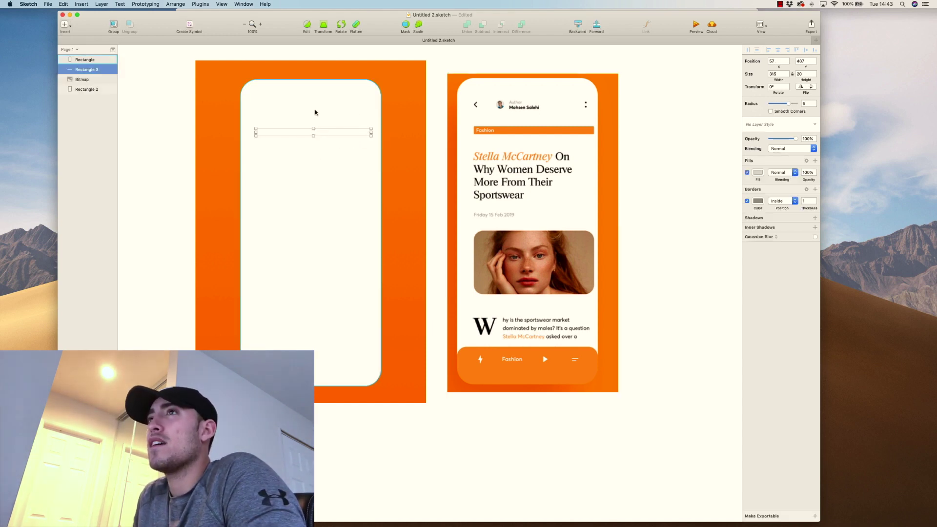
drag(88, 69, 87, 58)
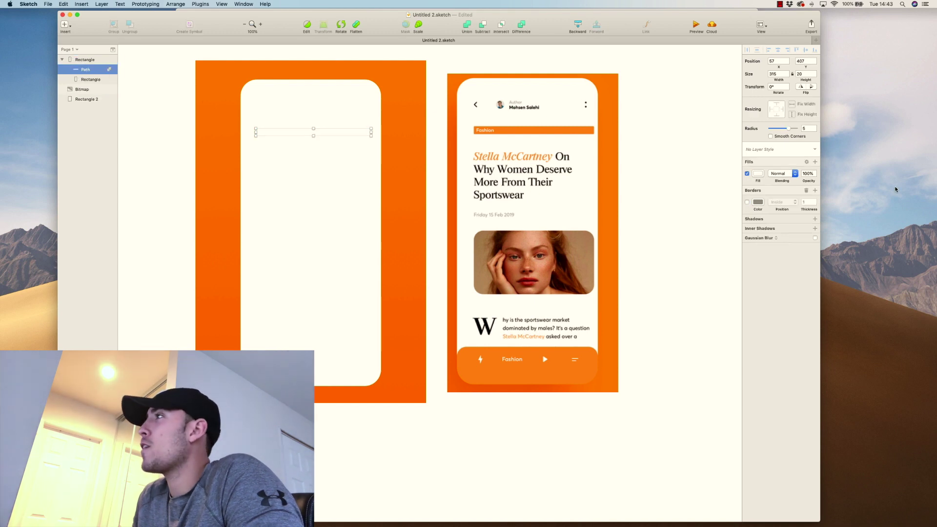
click(758, 173)
key(ctrl+c)
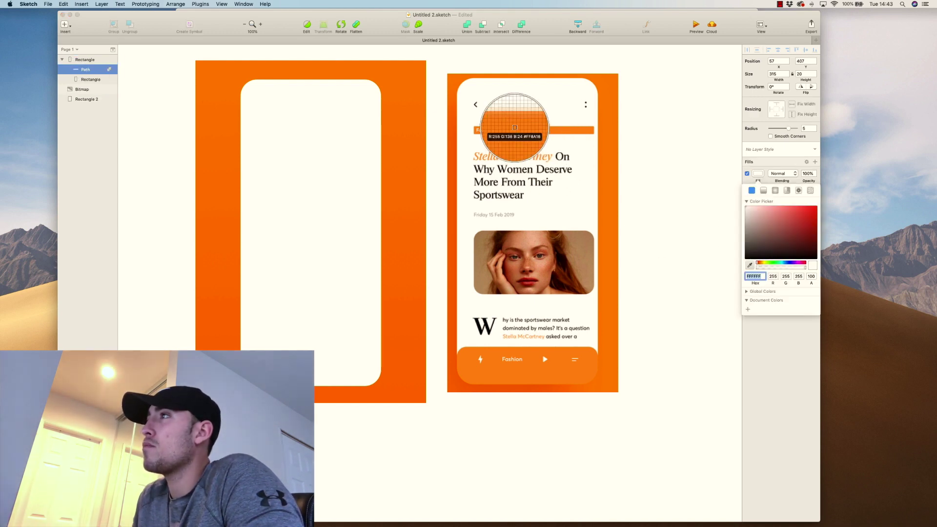
click(518, 130)
key(super+z)
click(675, 138)
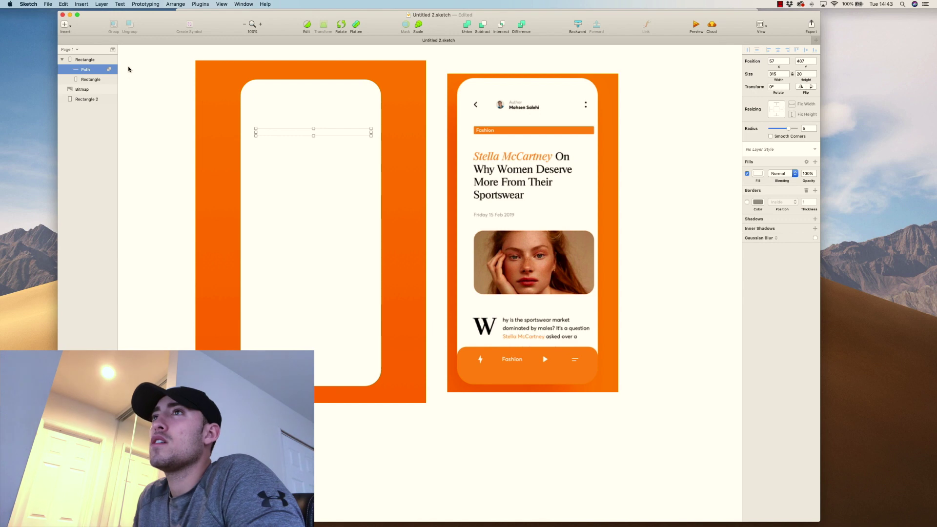
Step: Place the bar's layer above the white phone rectangle and fill it with orange sampled from the reference's Fashion bar
drag(88, 58, 87, 58)
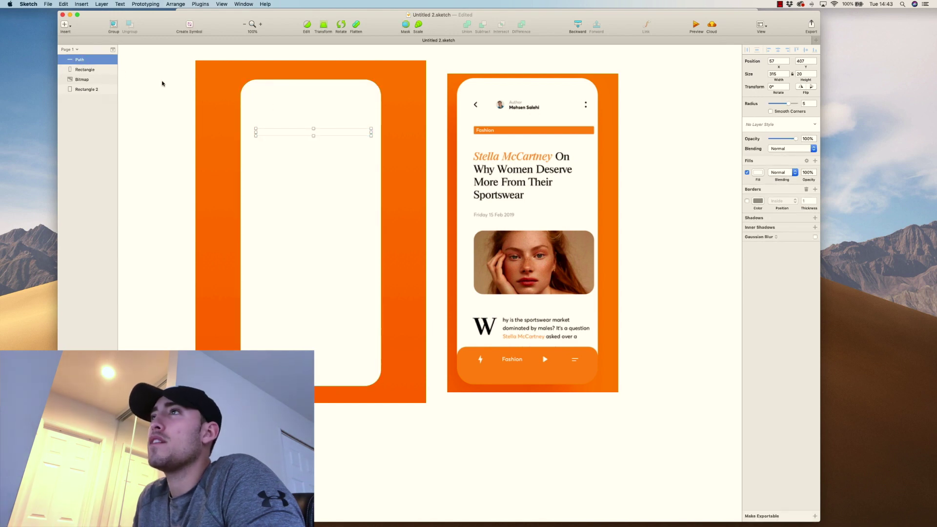
click(758, 172)
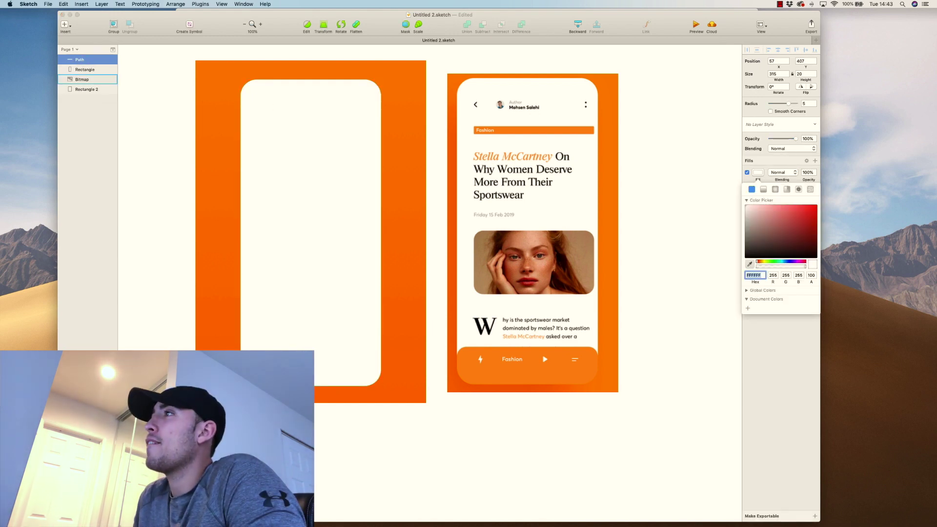
key(ctrl+c)
click(503, 131)
click(299, 132)
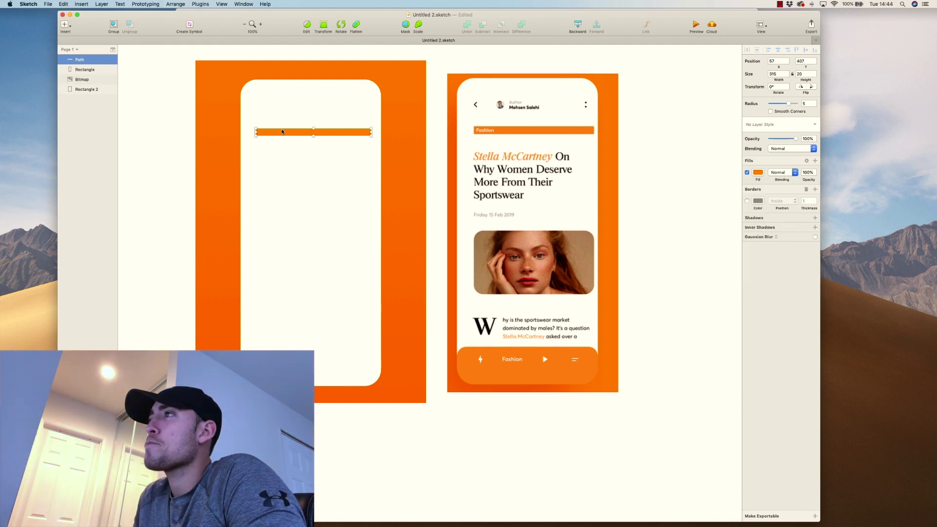
Step: Draw a text box about 306 × 199 below the orange bar and clear its placeholder text
click(299, 154)
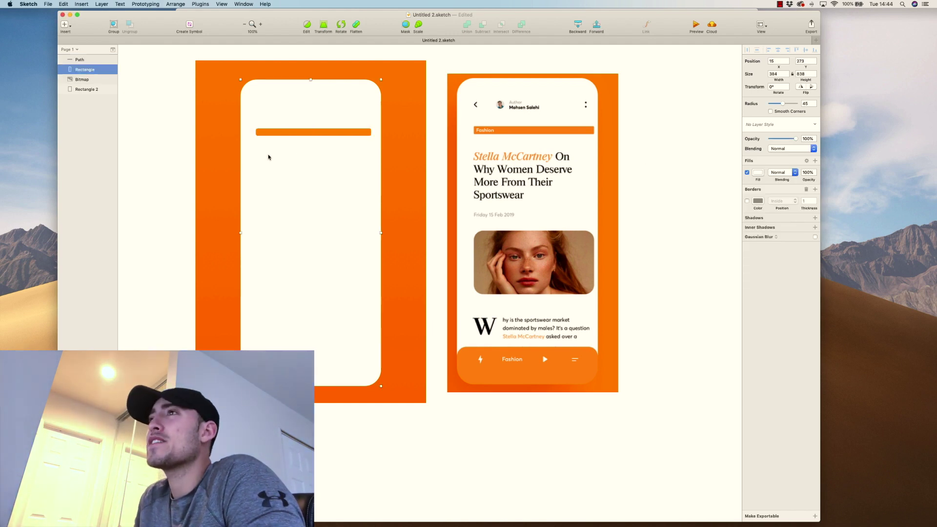
key(t)
drag(272, 168, 370, 224)
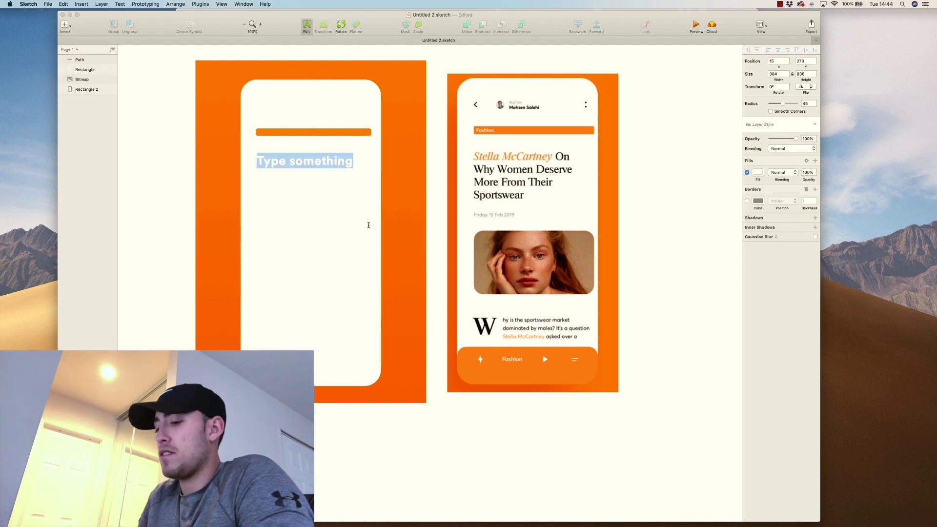
key(BackSpace)
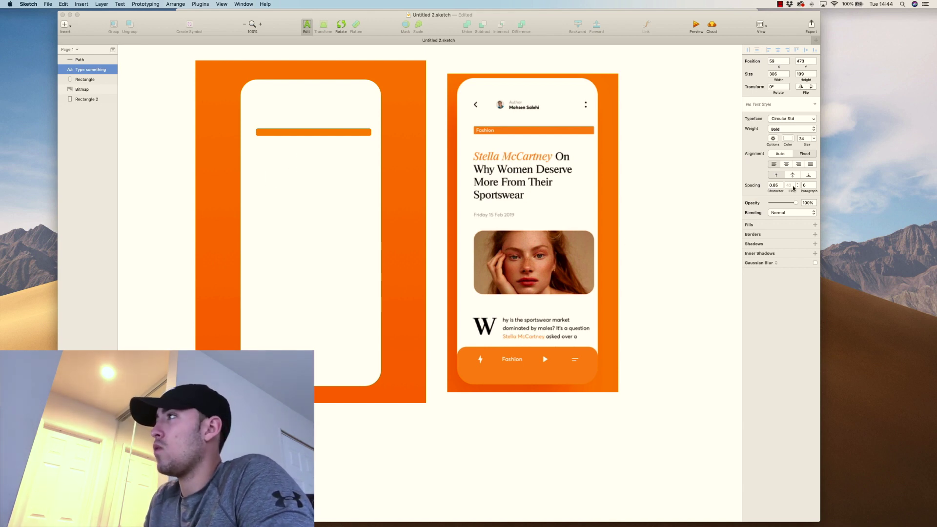
Step: Set the headline text's colour to black 000000
click(787, 138)
key(ctrl+c)
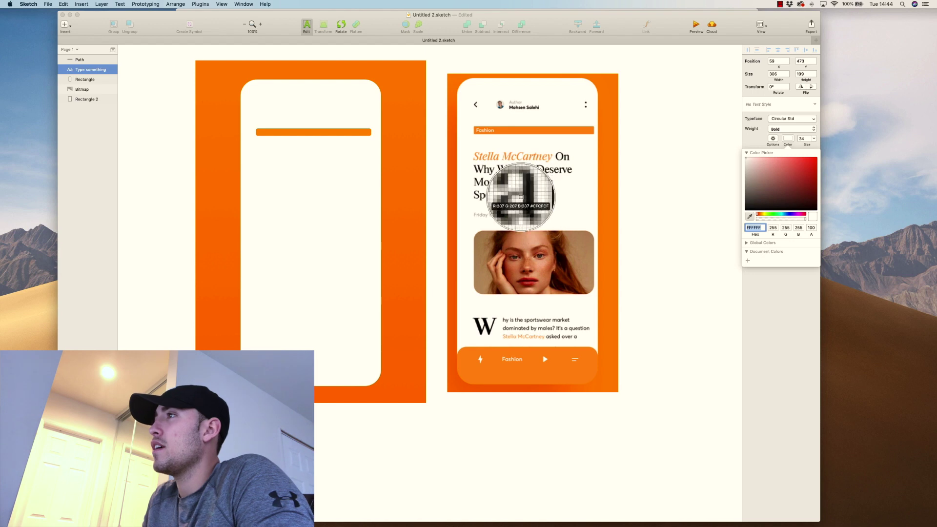
click(513, 191)
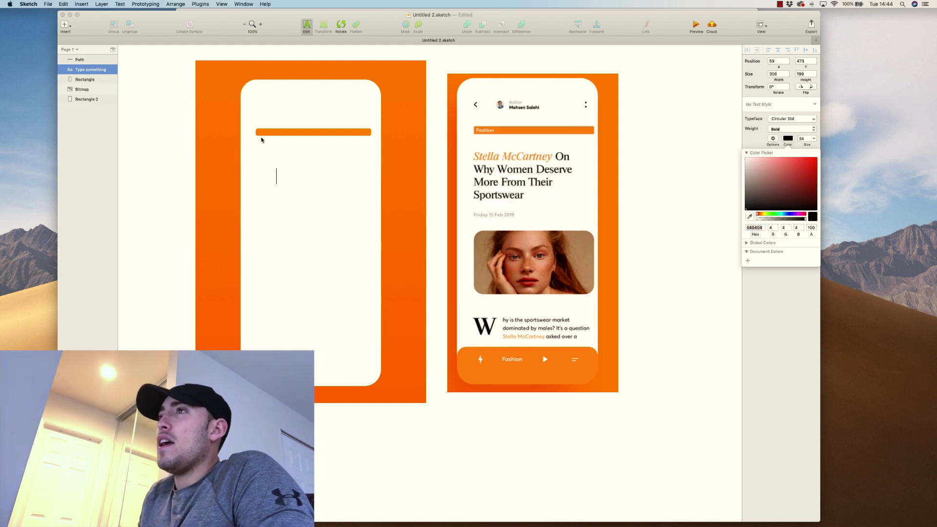
click(90, 73)
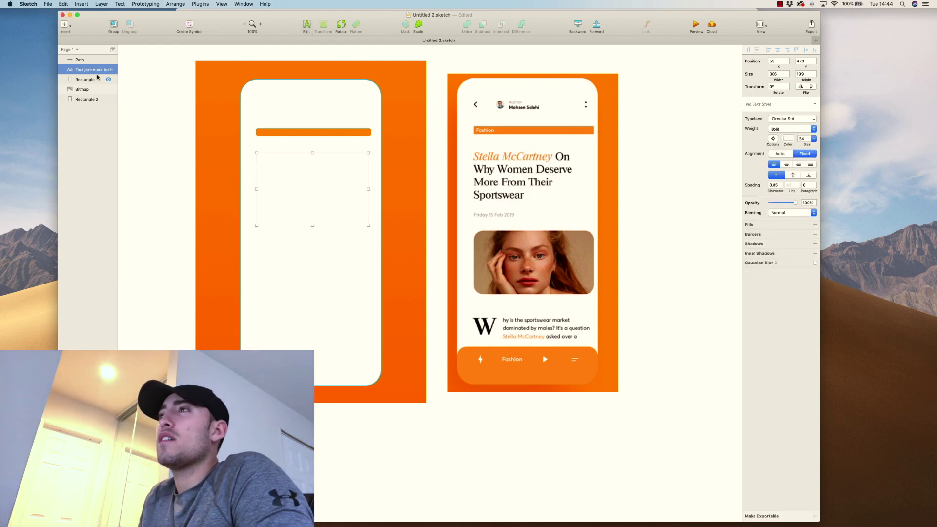
click(788, 138)
drag(768, 189, 714, 233)
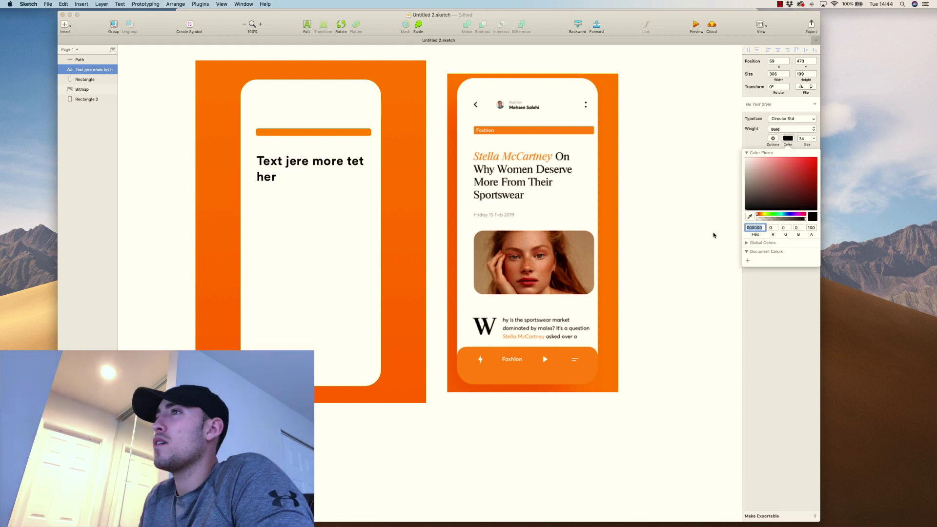
Step: Correct the headline so it reads "Text here more text here"
click(294, 167)
double_click(295, 168)
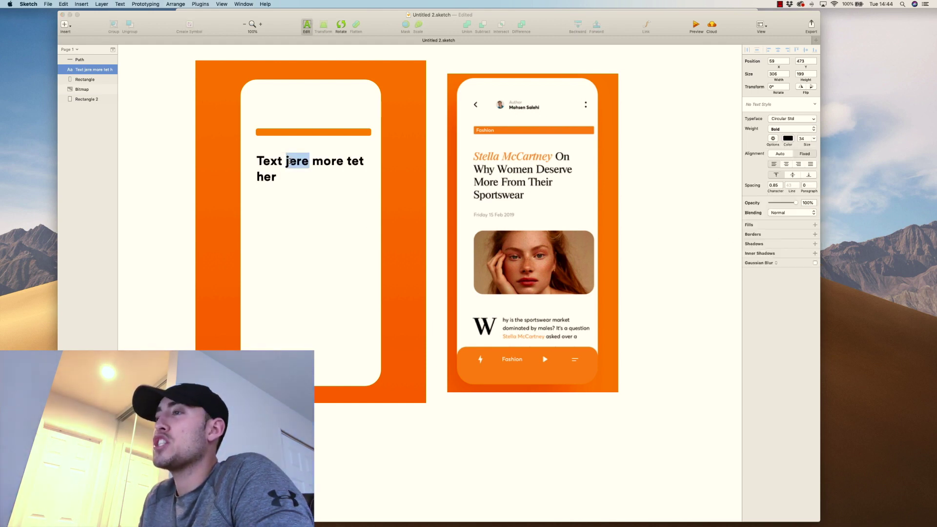
text(here)
key(shift+Down)
text(mo)
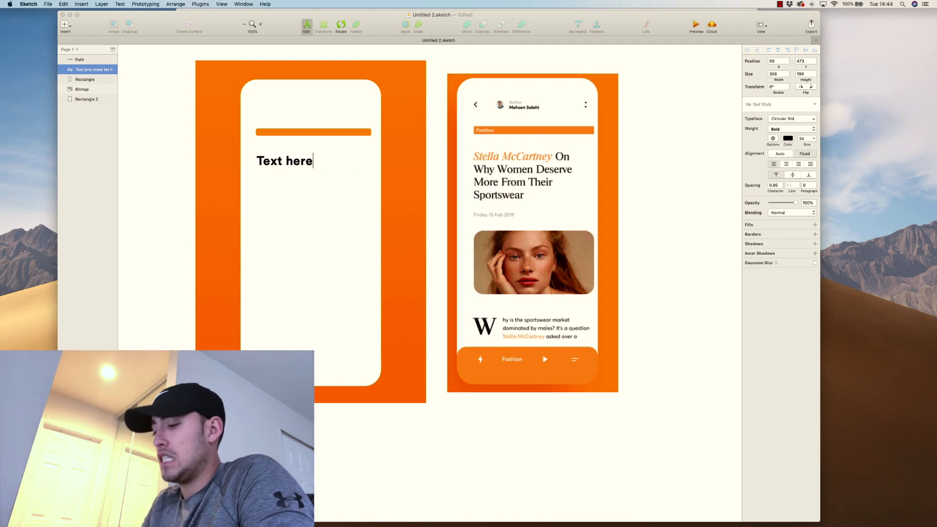
text(re text here)
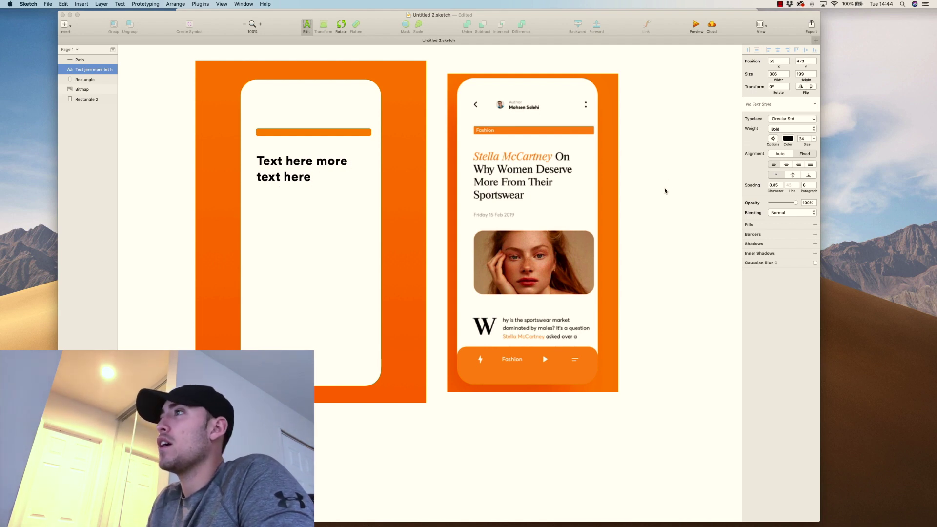
key(Escape)
Step: Shorten the headline's box to about 104 high, duplicate it below, and make the copy read "Friday 15 Feb 2019"
mouse_move(313, 225)
mouse_down()
mouse_move(314, 190)
mouse_move(315, 217)
mouse_up()
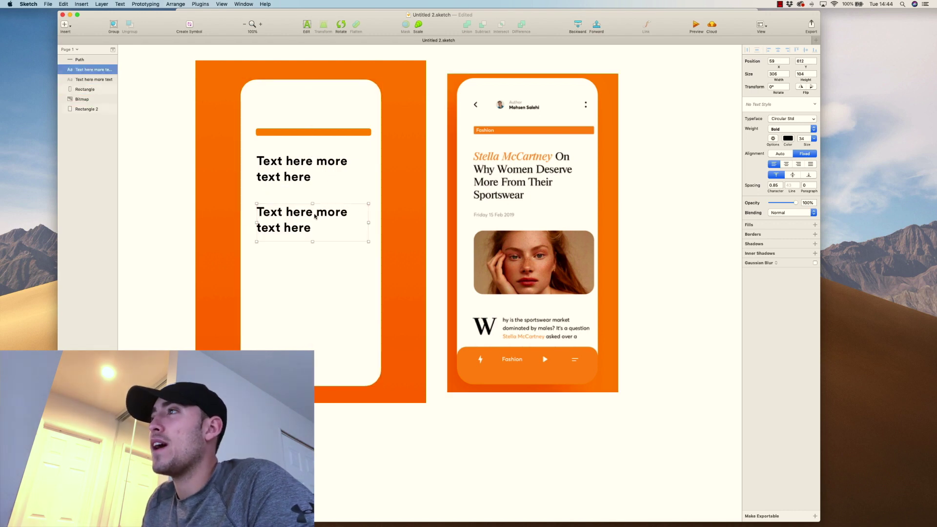
double_click(315, 216)
key(super+a)
text(Fri)
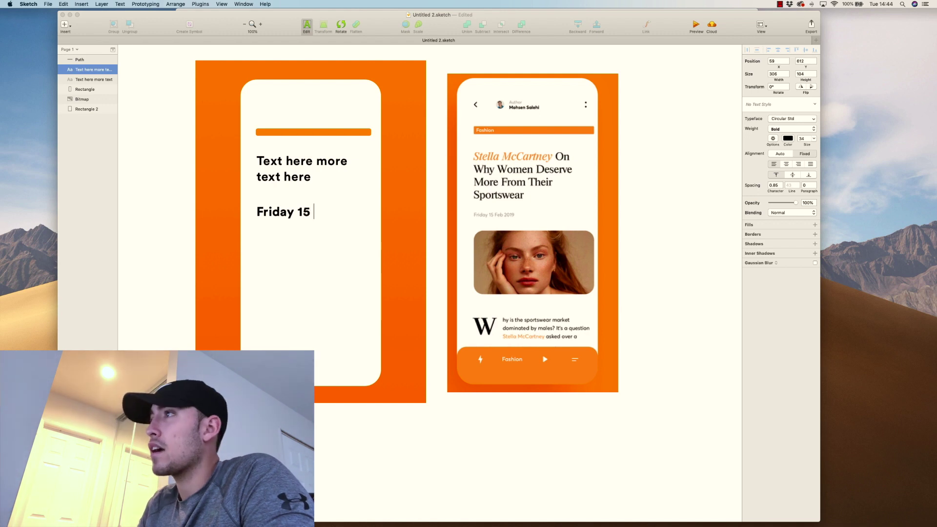
text(day 15 Feb 2019)
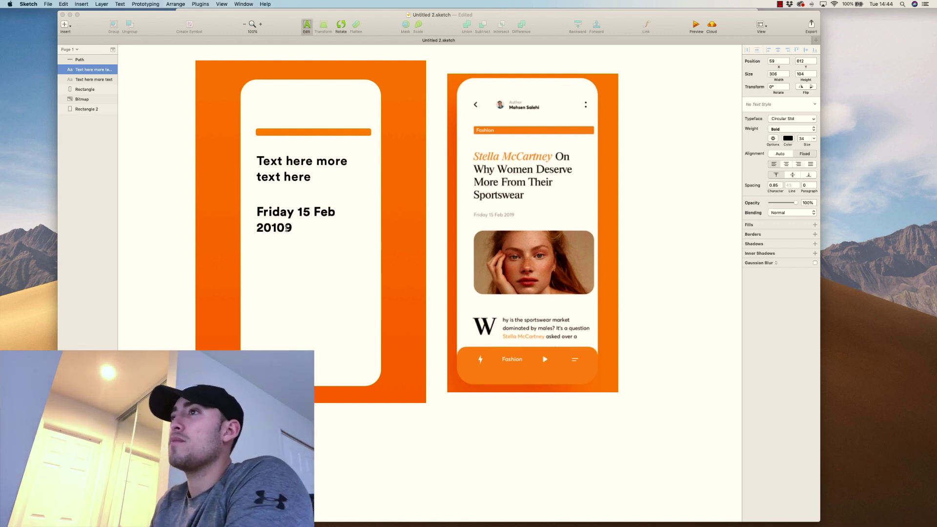
key(Escape)
Step: Set the date text's font size to 15 and its opacity to 20%
click(801, 138)
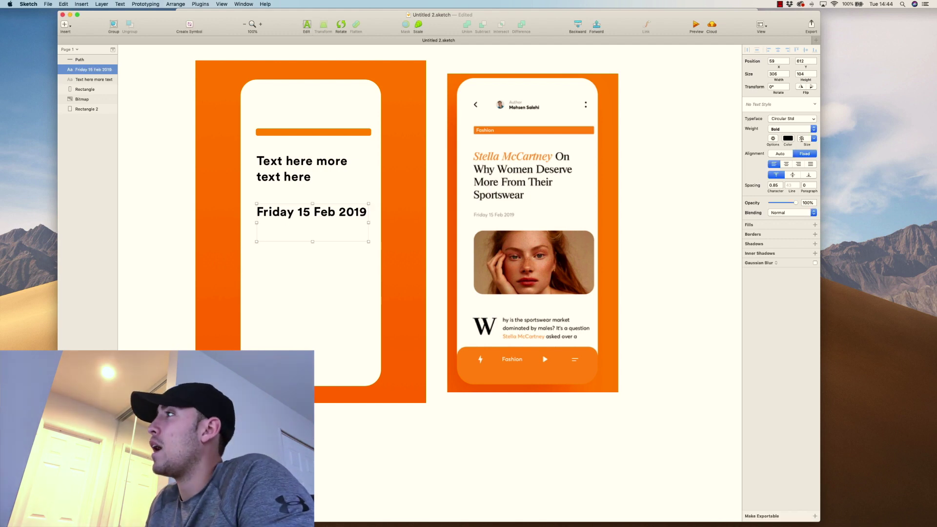
text(1)
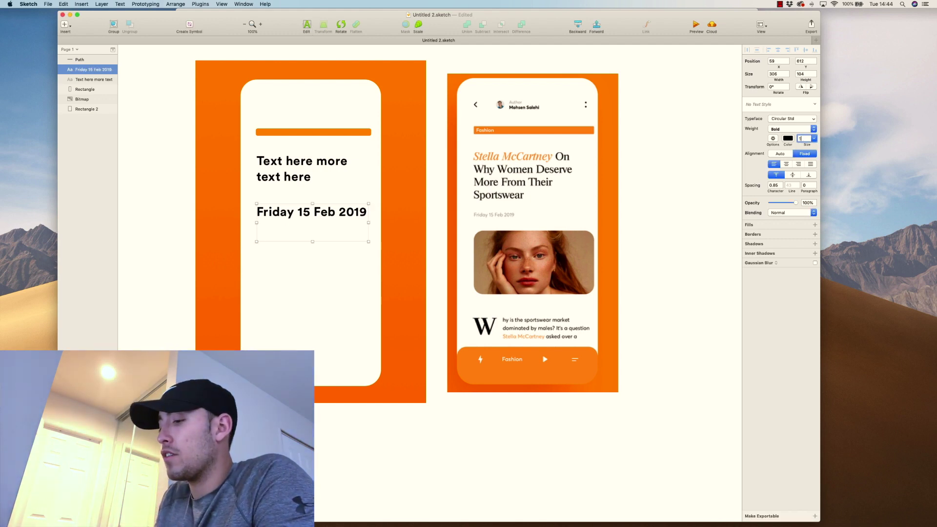
text(8)
key(Return)
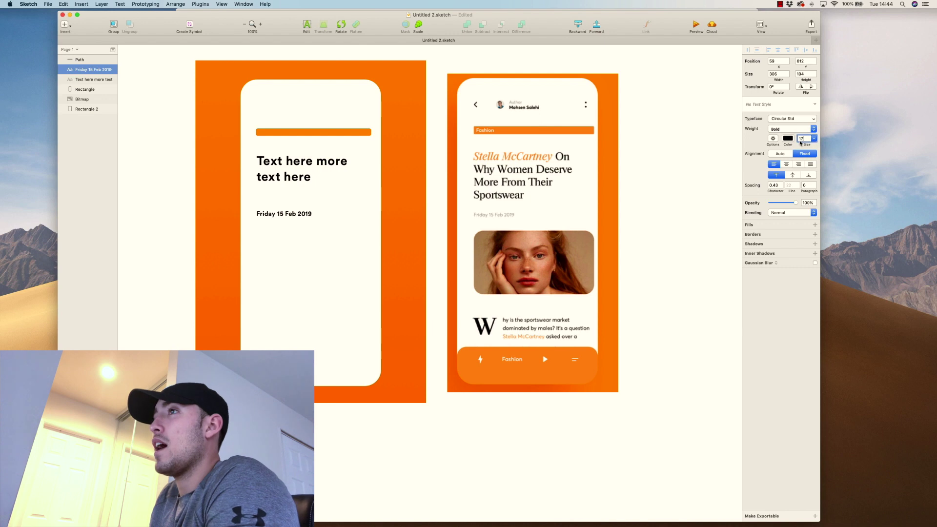
key(Down)
key(Down)
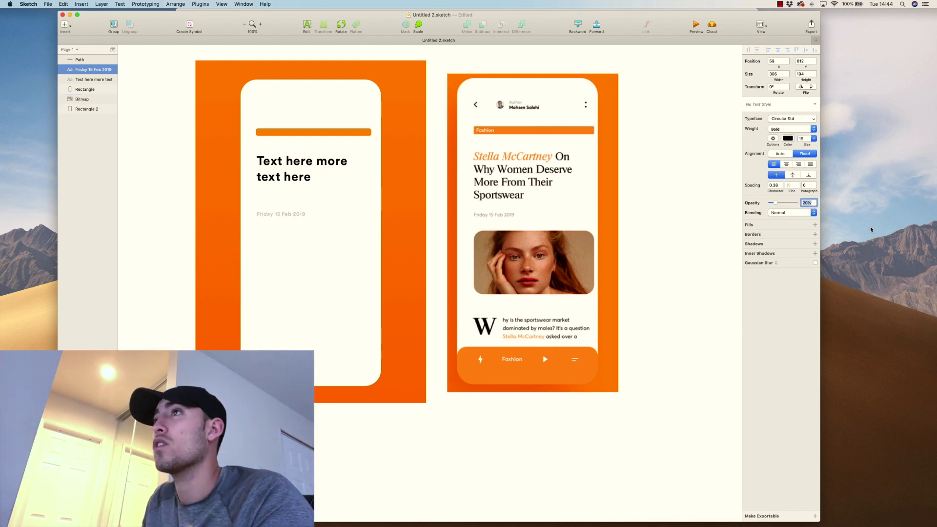
Step: Move the date text up closer to the headline, to Y 585, and shorten its box to about 27 high
scroll(230, 68, up, 5)
click(231, 73)
scroll(231, 75, down, 4)
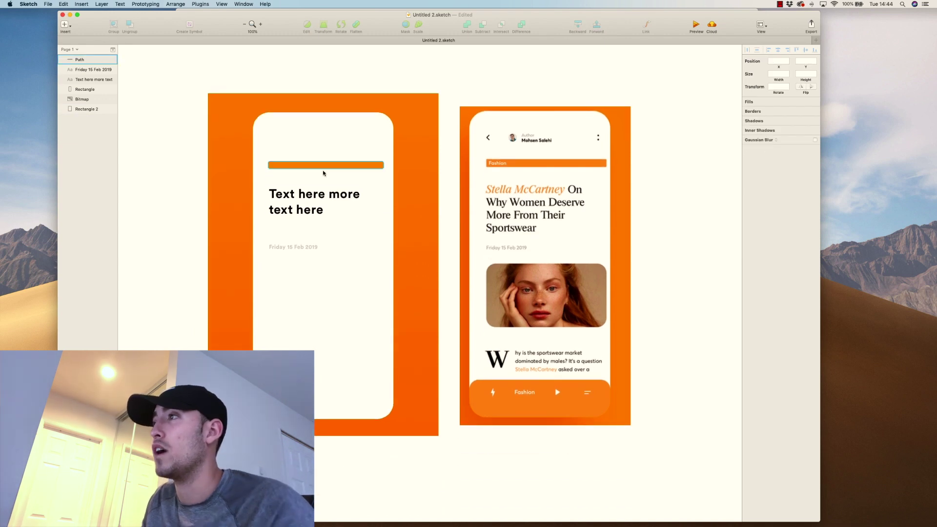
scroll(323, 172, down, 3)
click(309, 163)
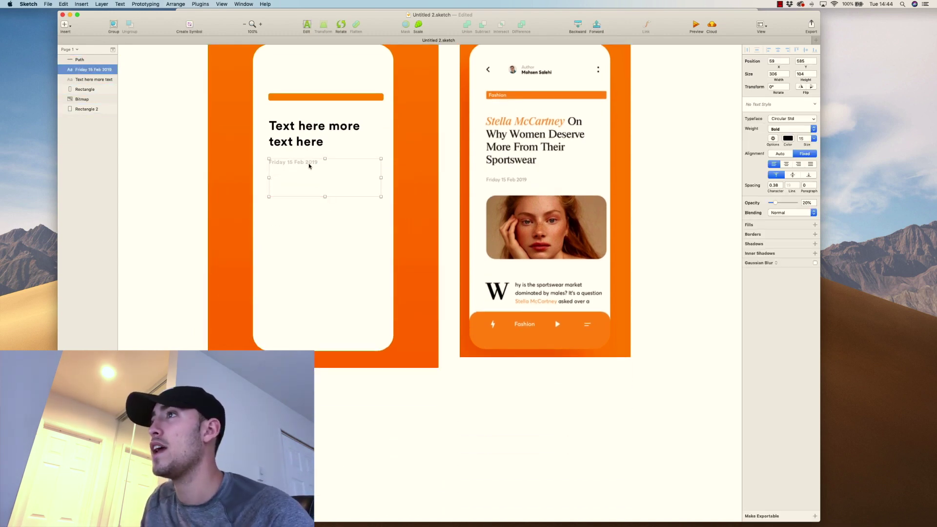
drag(324, 197, 325, 168)
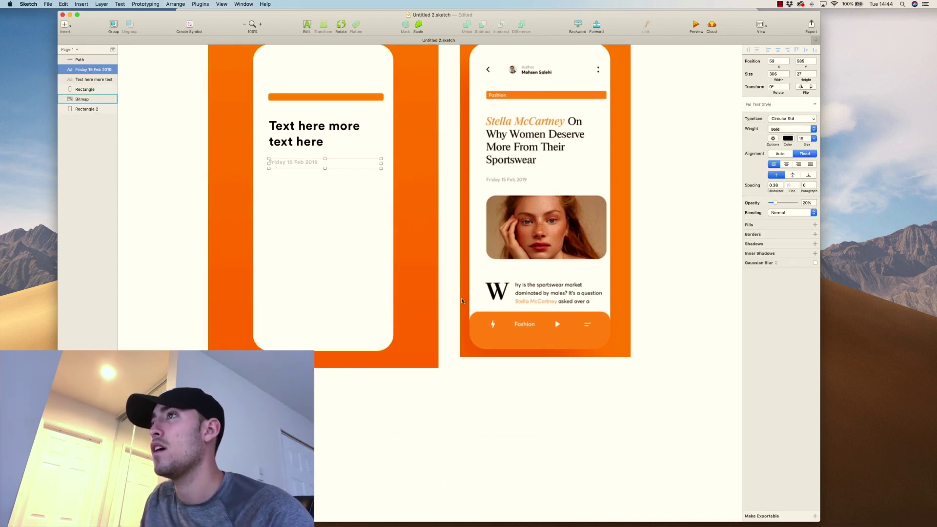
Step: Draw an image placeholder rectangle about 159 high below the date and set its width to 315 to match the orange bar
key(r)
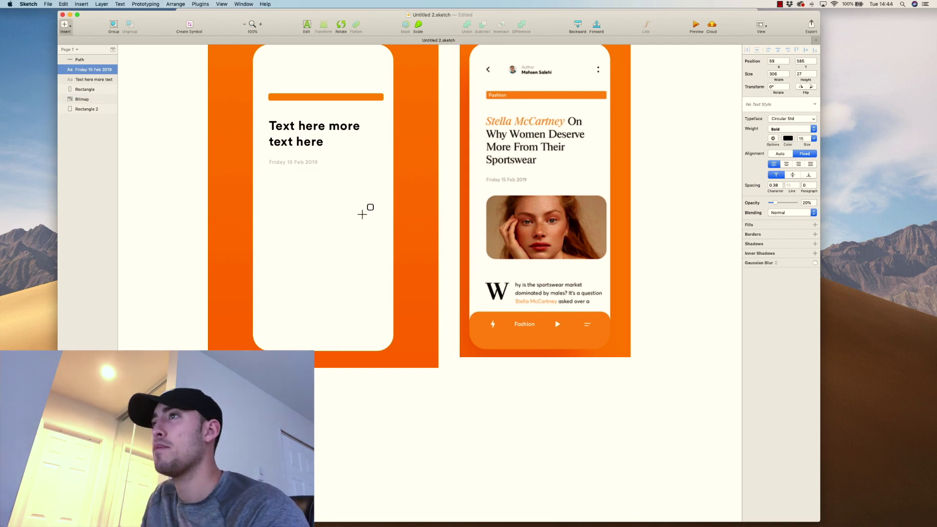
mouse_move(270, 195)
mouse_down()
mouse_move(295, 215)
mouse_move(386, 241)
mouse_move(381, 253)
mouse_move(362, 230)
mouse_up()
click(324, 97)
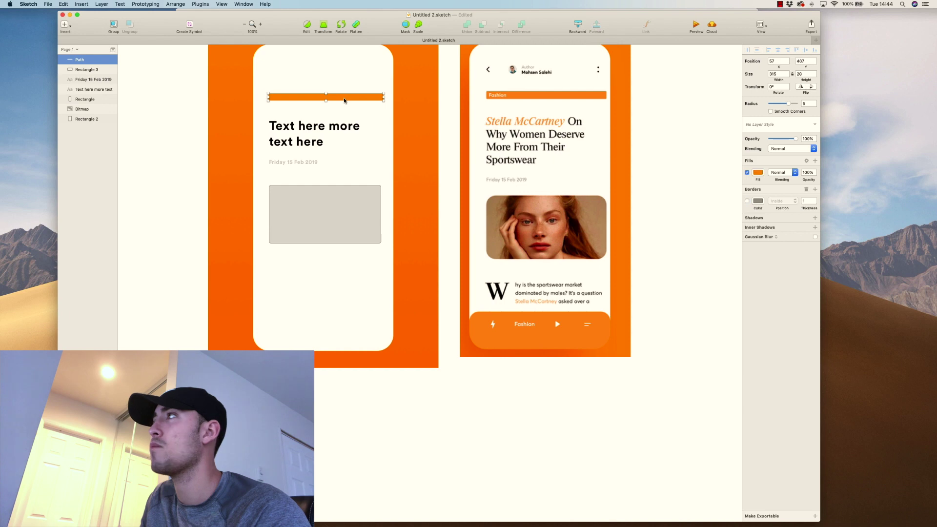
double_click(779, 75)
key(super+c)
click(349, 210)
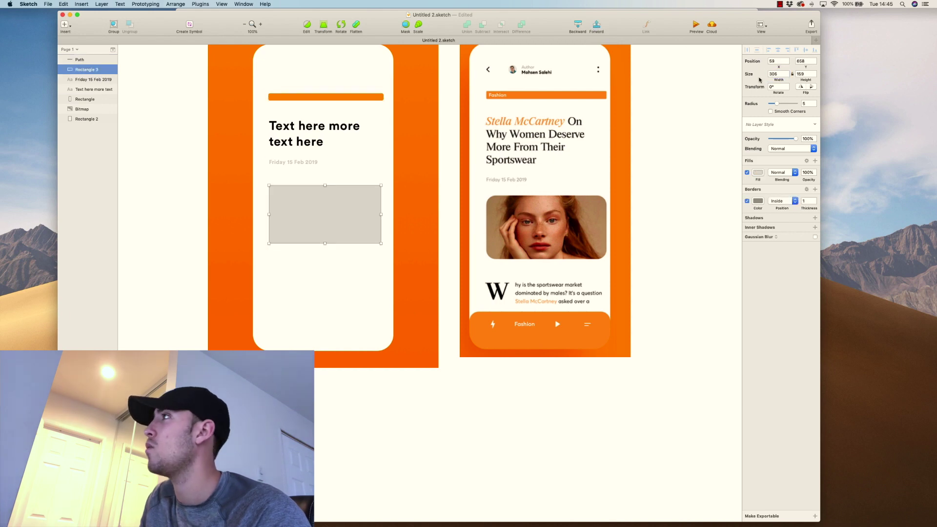
double_click(779, 74)
key(super+v)
text(315)
key(Return)
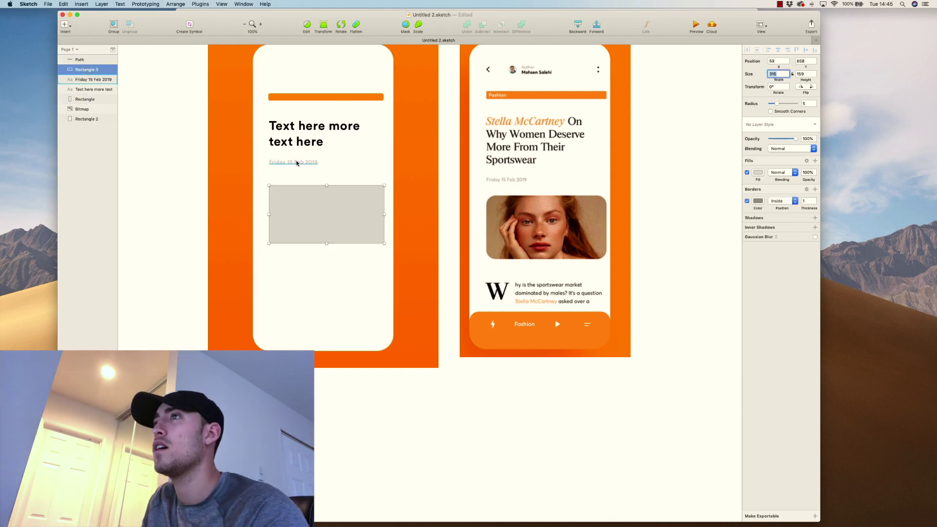
Step: Centre the image placeholder, date, headline and orange bar horizontally with the white phone rectangle
shift+click(299, 161)
shift+click(307, 128)
shift+click(304, 96)
shift+click(309, 72)
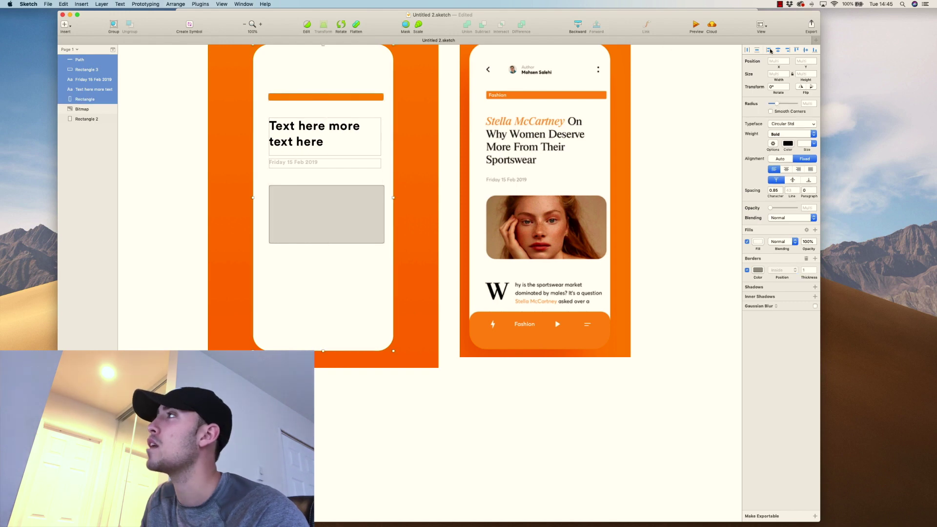
click(778, 50)
click(660, 128)
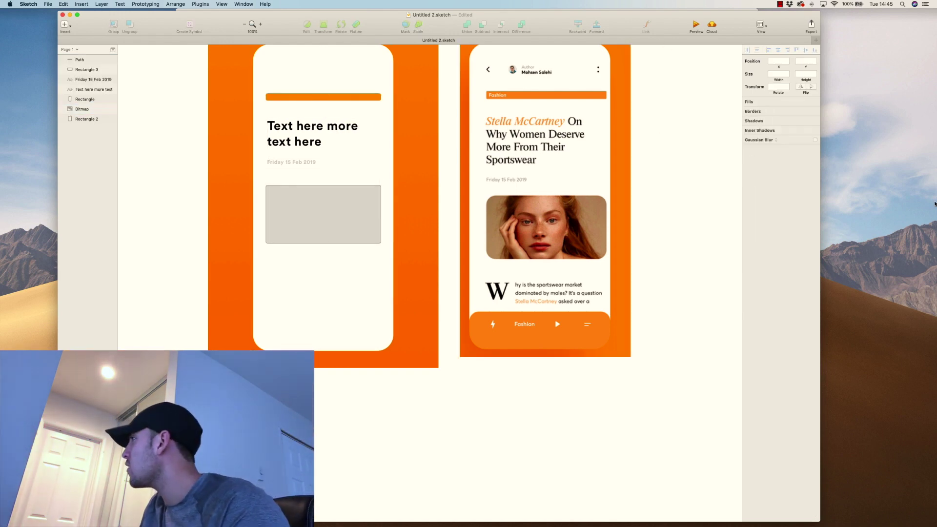
Step: Bring the Design image from Finder onto the Sketch canvas
key(super+Tab)
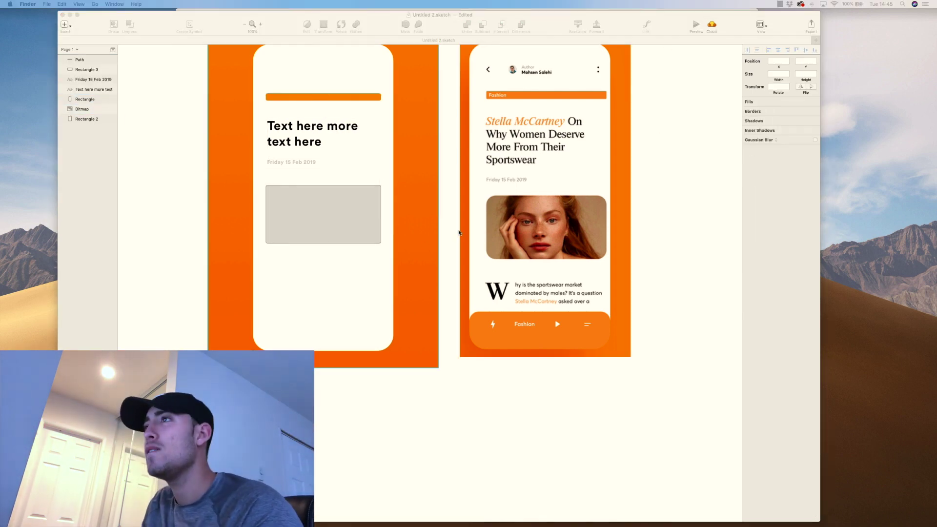
click(352, 210)
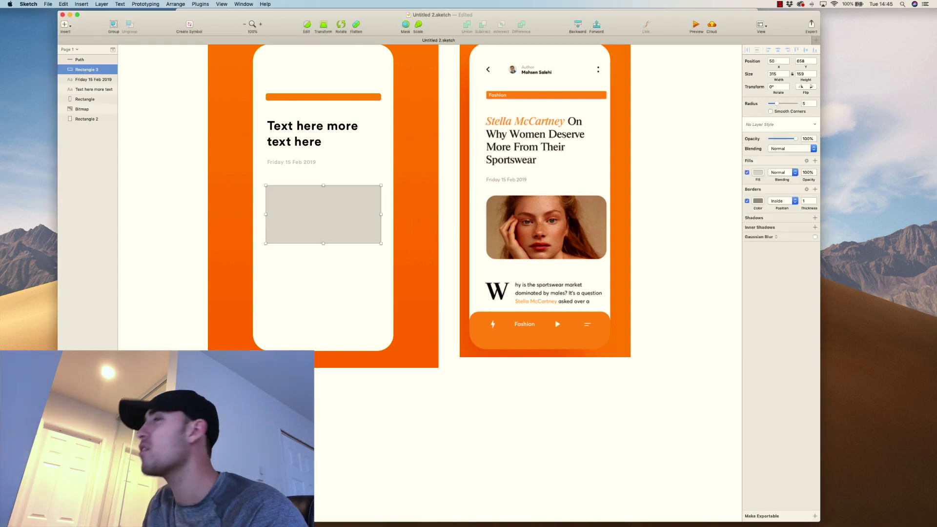
drag(139, 338, 293, 248)
scroll(293, 247, down, 10)
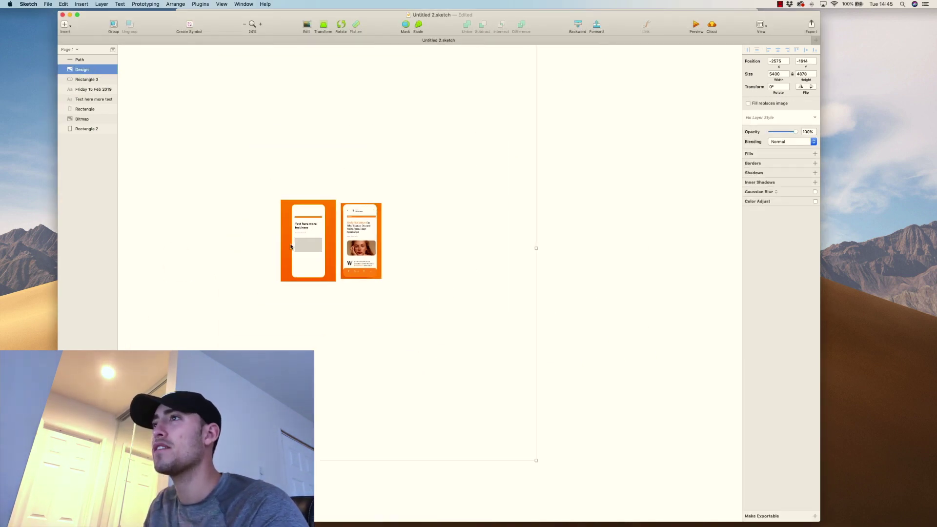
Step: Move the Design image down clear of the placeholder and mask it with the grey placeholder rectangle
scroll(291, 247, left, 4)
drag(314, 123, 335, 332)
shift+click(386, 242)
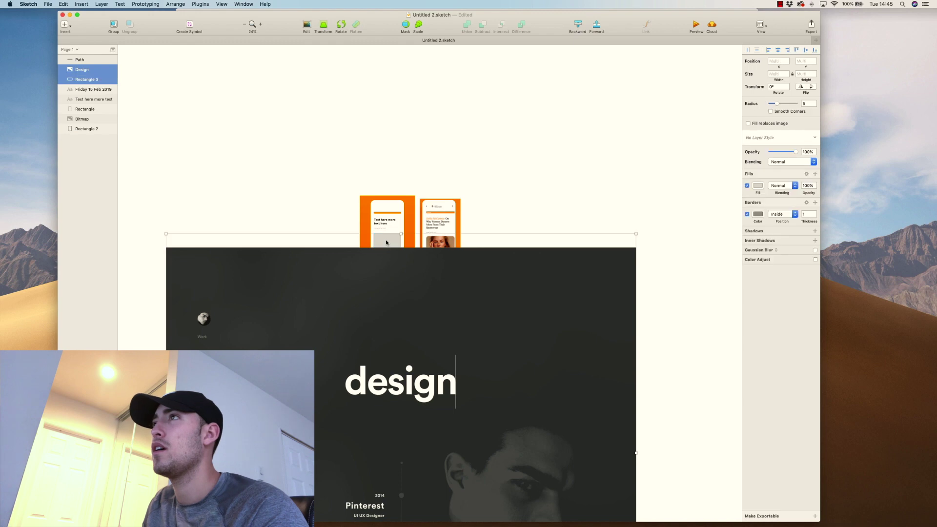
click(405, 29)
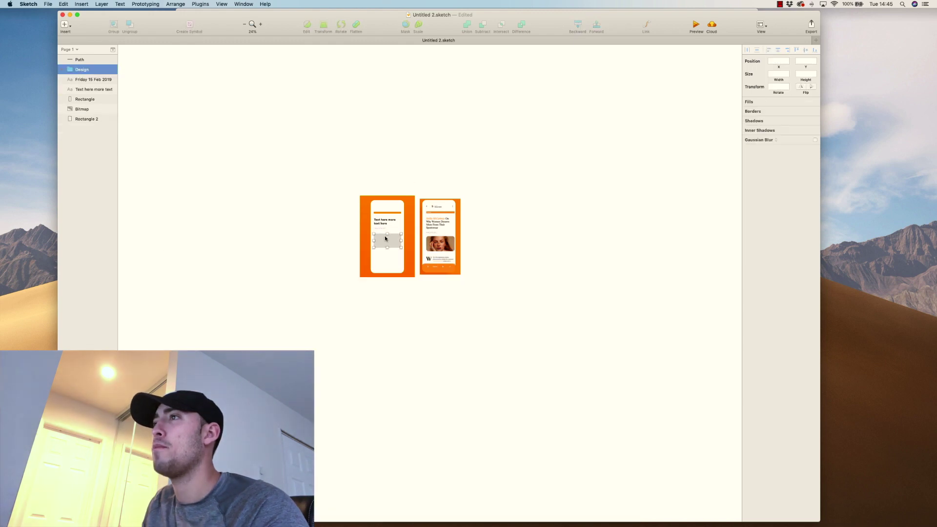
Step: Move the Design image inside its mask group up so that it covers the whole placeholder
click(385, 235)
click(94, 79)
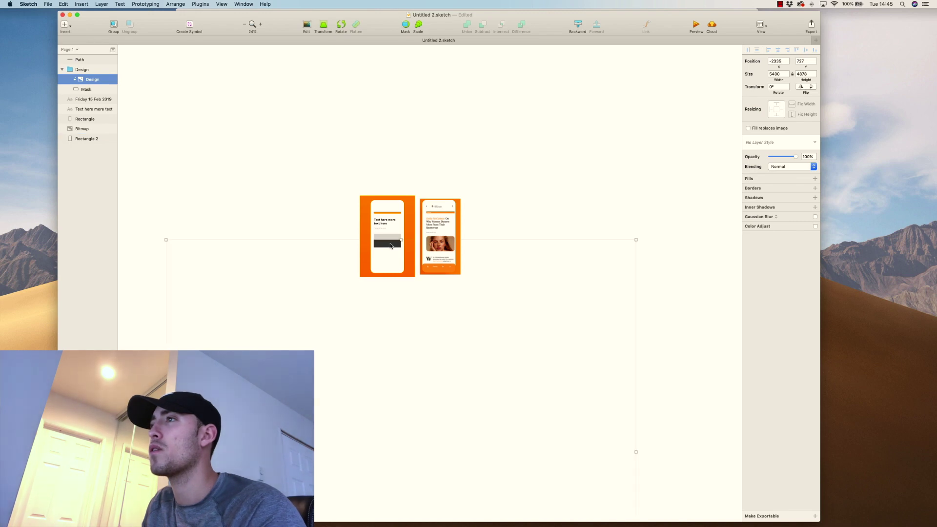
drag(387, 246, 432, 200)
scroll(465, 245, down, 3)
scroll(465, 247, up, 1)
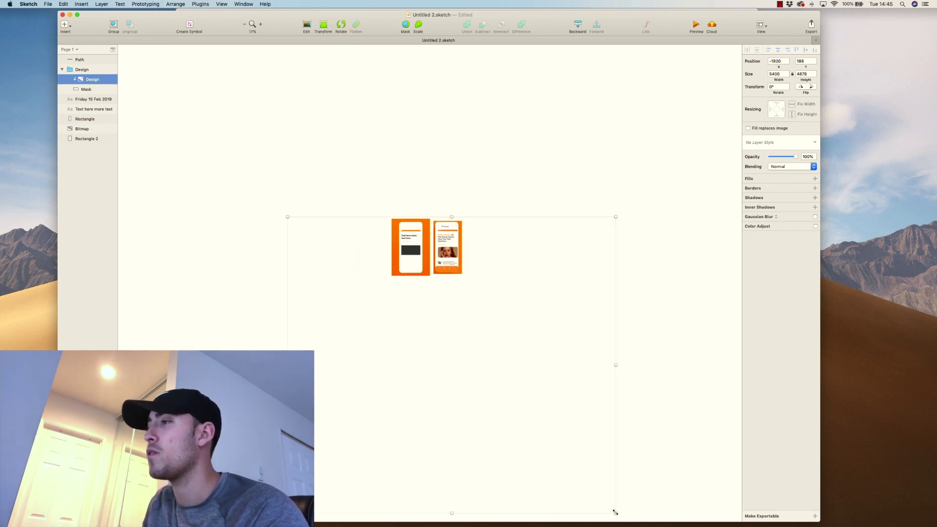
Step: Scale the masked Design image down proportionally to about 457 by 440
drag(615, 513, 436, 345)
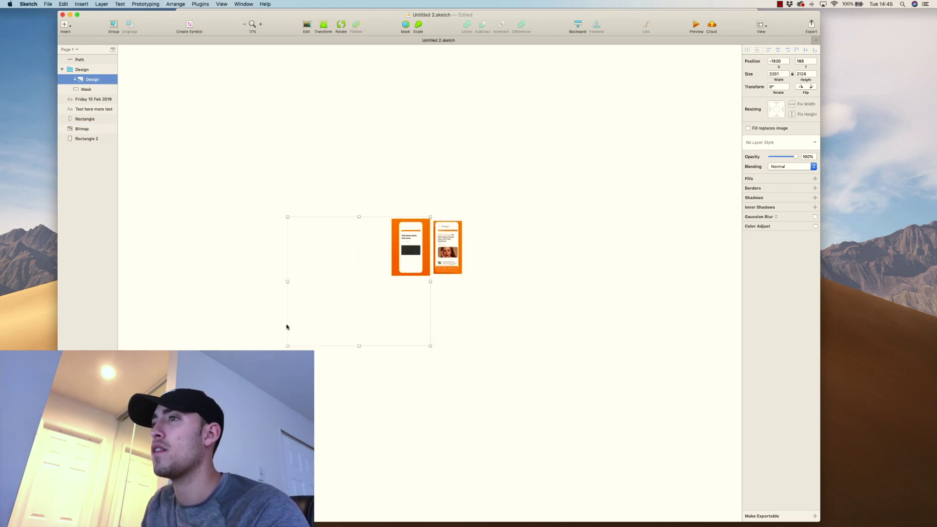
drag(285, 346, 391, 253)
scroll(419, 246, up, 5)
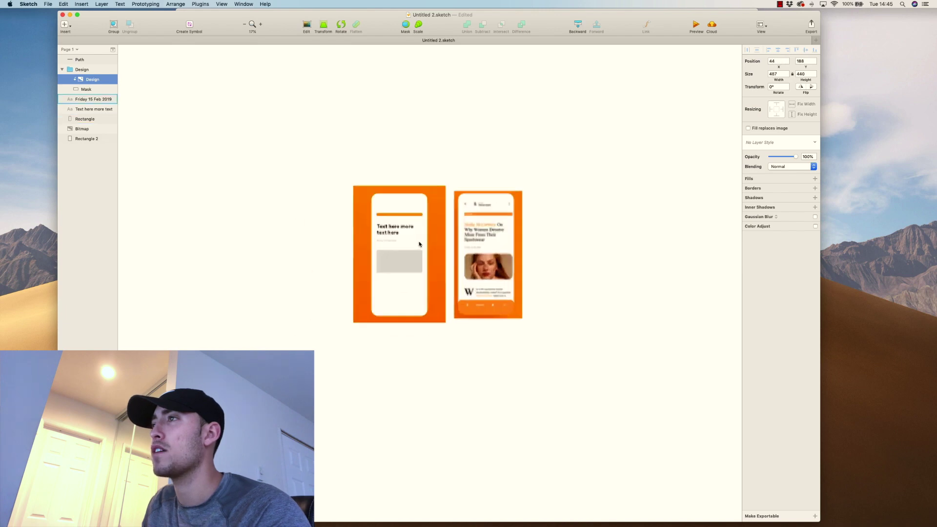
Step: Shift the masked Design image down and slightly left so that it fills the placeholder below the date
key(shift+Down)
key(shift+Down)
key(shift+Down)
key(shift+Down)
key(shift+Down)
key(shift+Down)
key(shift+Down)
key(shift+Down)
key(shift+Down)
key(shift+Down)
key(shift+Left)
key(shift+Left)
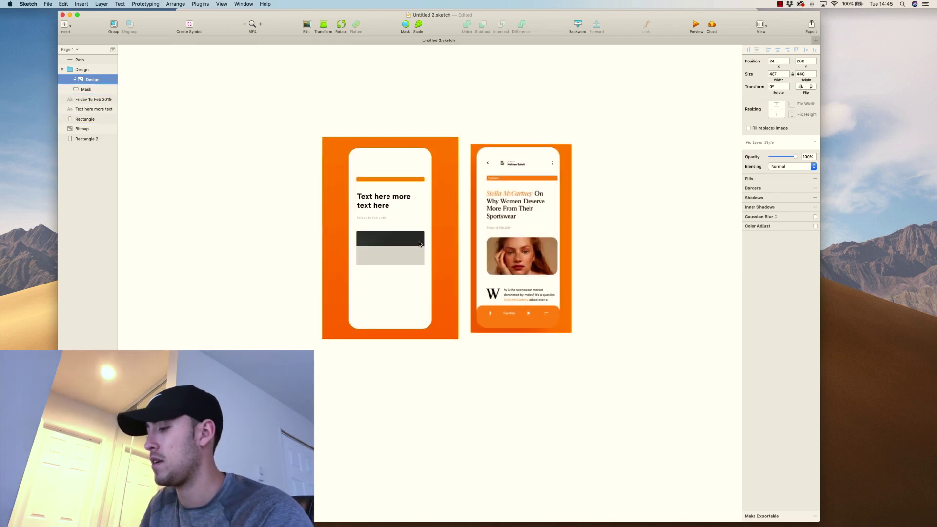
key(super+0)
drag(383, 215, 340, 288)
Step: Scale the masked Design image down to slightly under 420 by 379, keeping its word "design" within the placeholder
shift+click(253, 146)
double_click(313, 217)
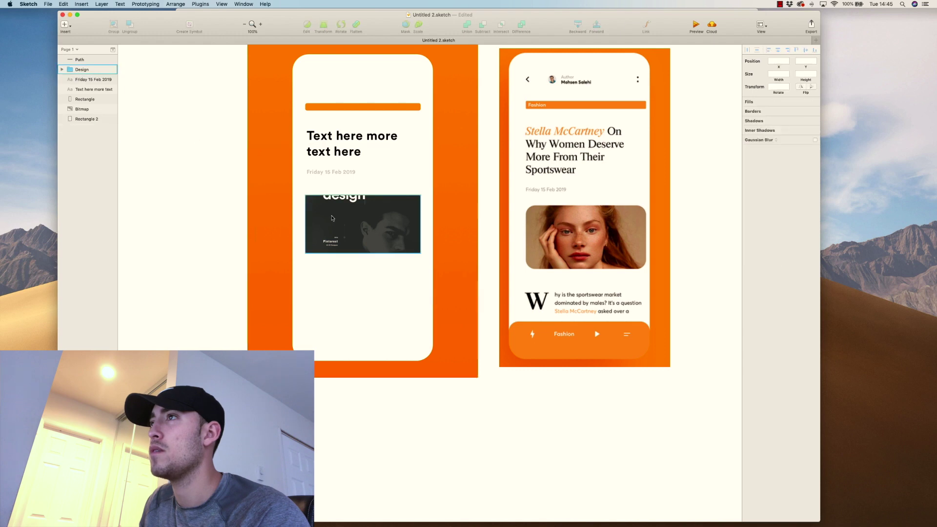
drag(255, 143, 280, 166)
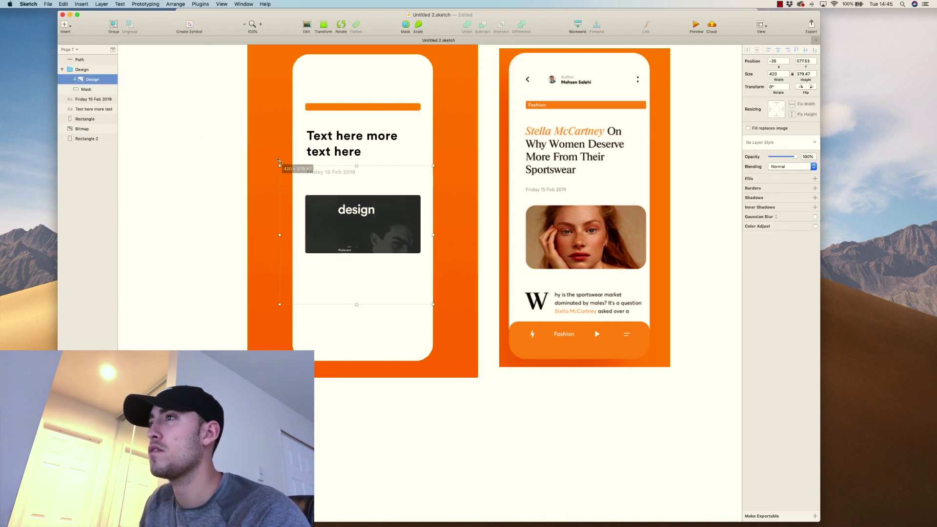
drag(433, 303, 427, 298)
Step: Extend the image mask's lower edge downward and move the masked image group slightly up towards the date
click(95, 91)
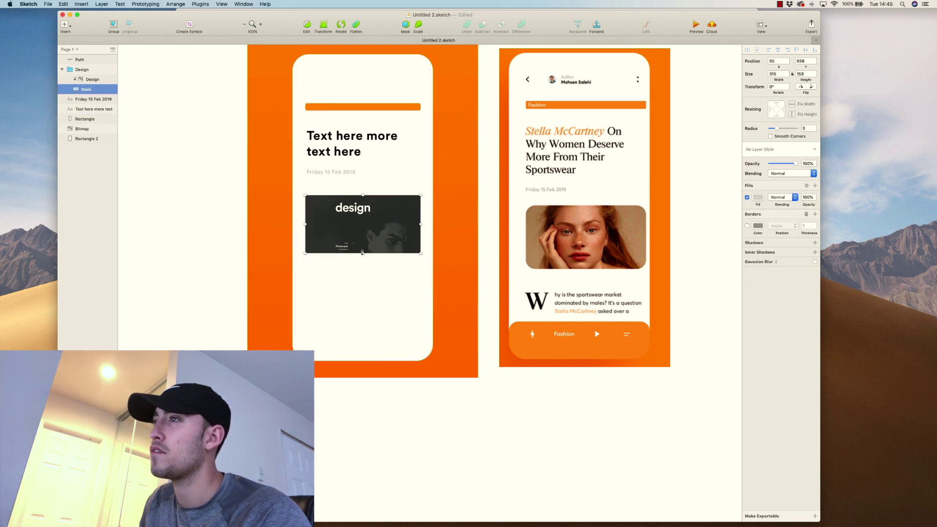
drag(362, 253, 363, 277)
key(Escape)
key(Escape)
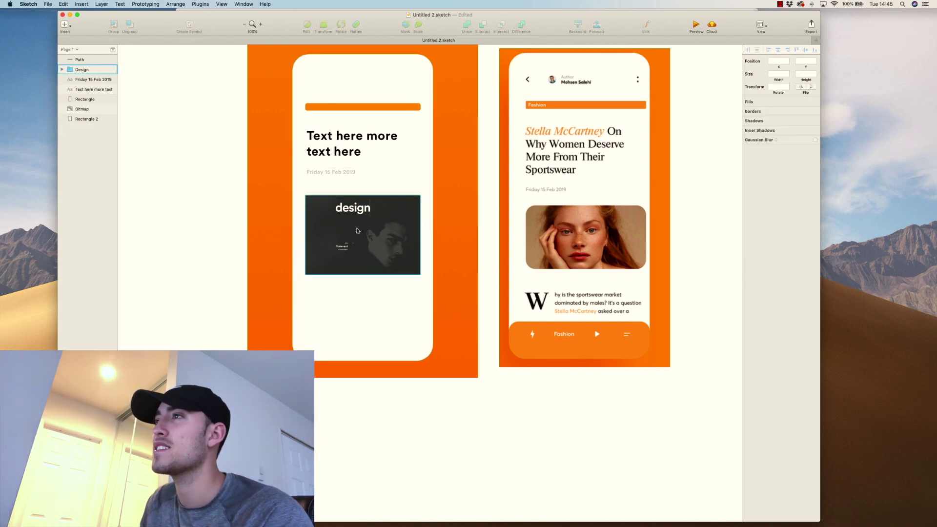
drag(362, 232, 362, 226)
click(337, 173)
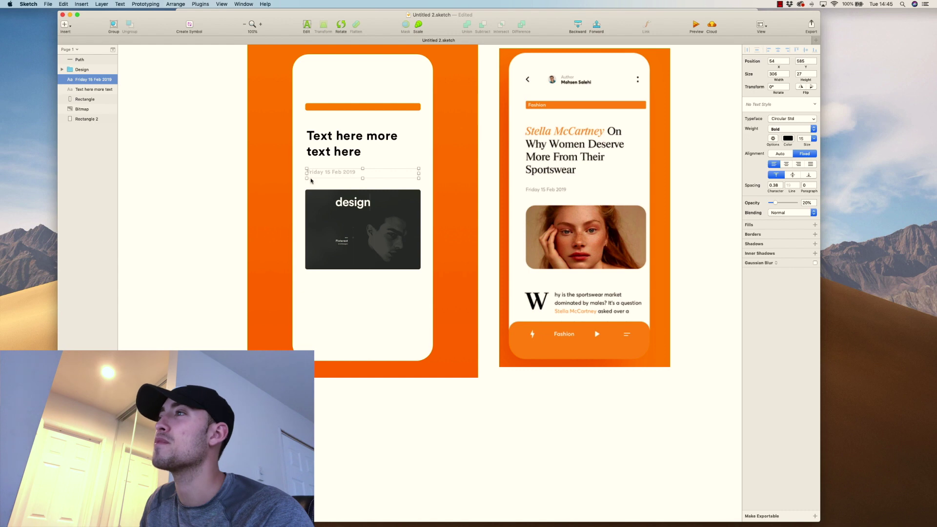
key(Escape)
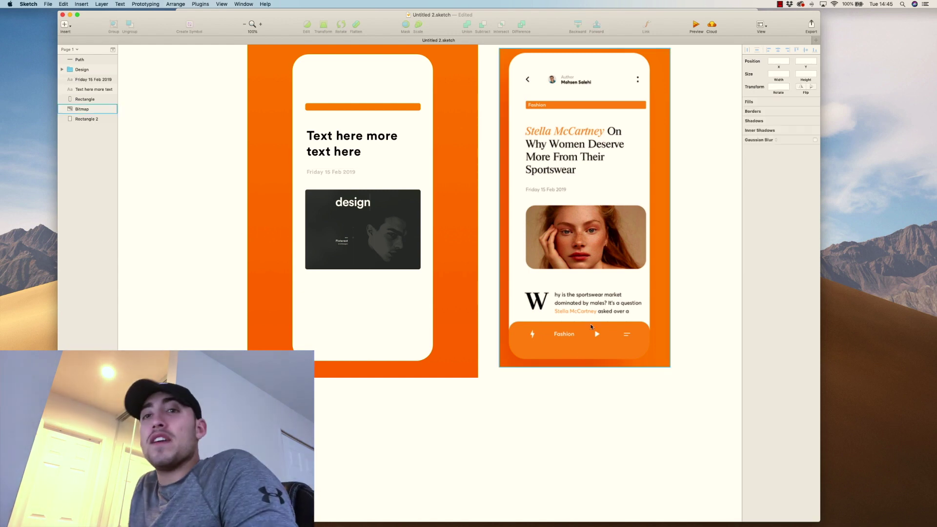
Step: Examine the reference screen's bottom navigation bar, body text, photo, headline, category bar and author row up close
scroll(619, 333, up, 5)
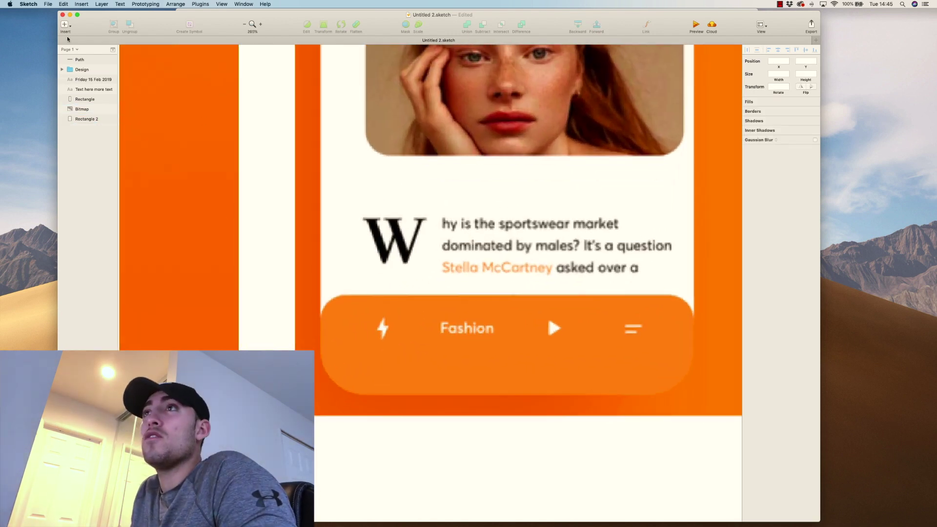
scroll(503, 251, up, 4)
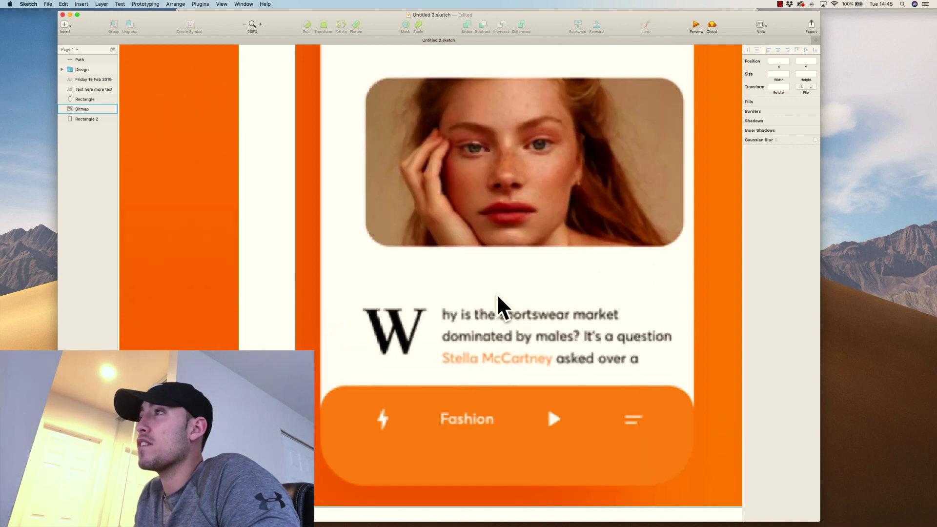
scroll(496, 294, up, 12)
scroll(463, 283, left, 4)
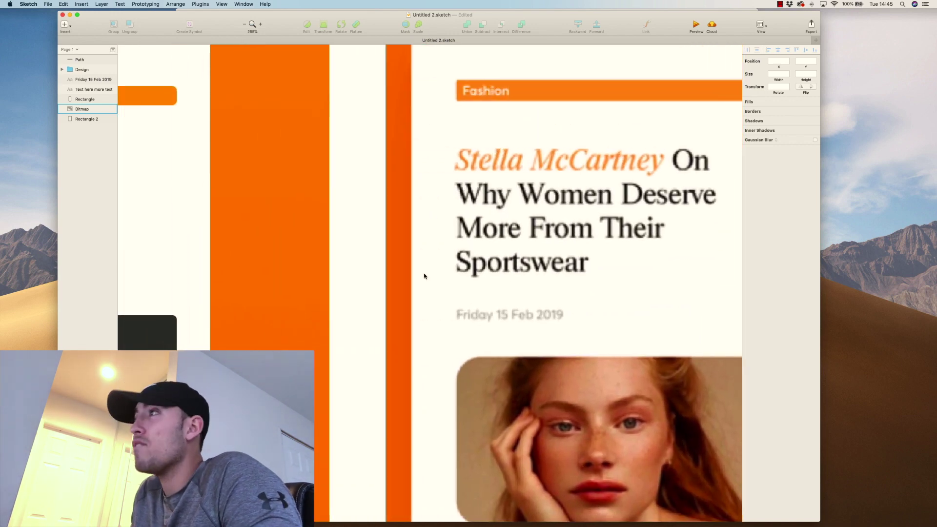
scroll(573, 229, up, 3)
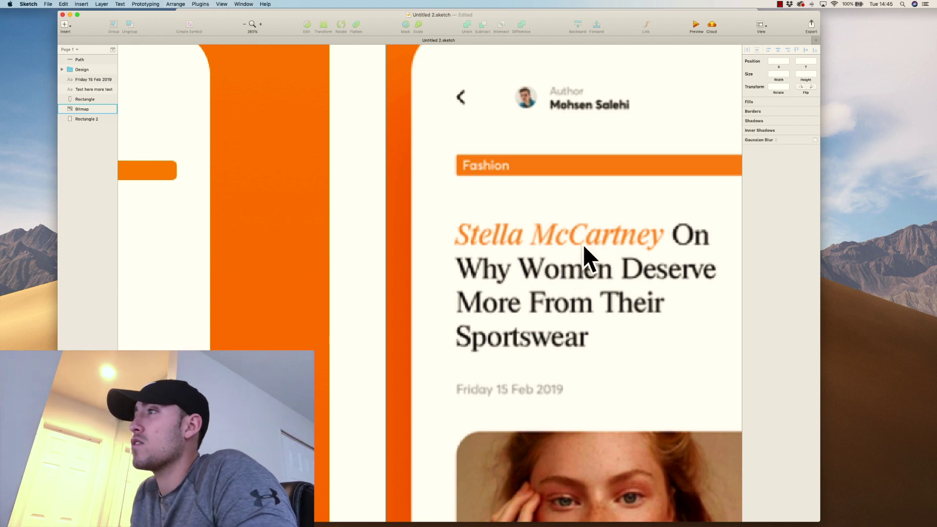
scroll(523, 239, up, 2)
scroll(522, 239, right, 1)
scroll(522, 238, right, 1)
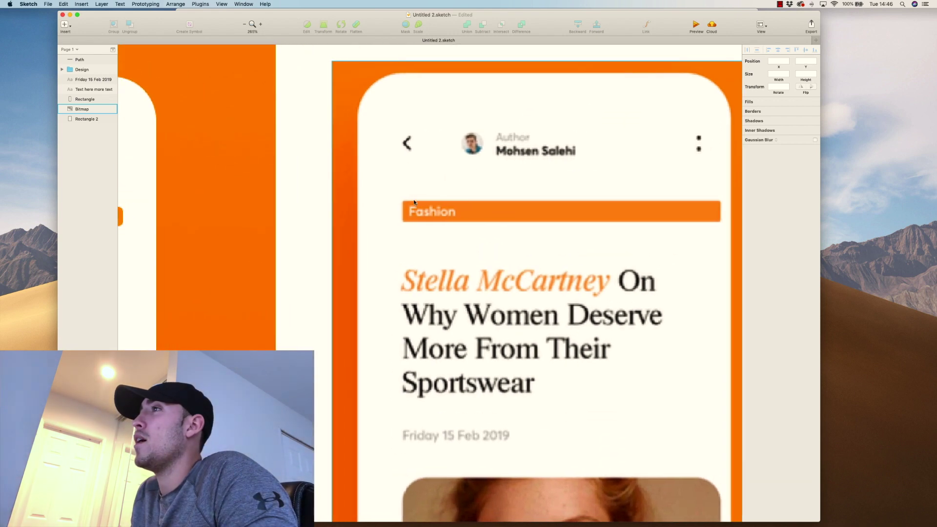
scroll(432, 216, down, 5)
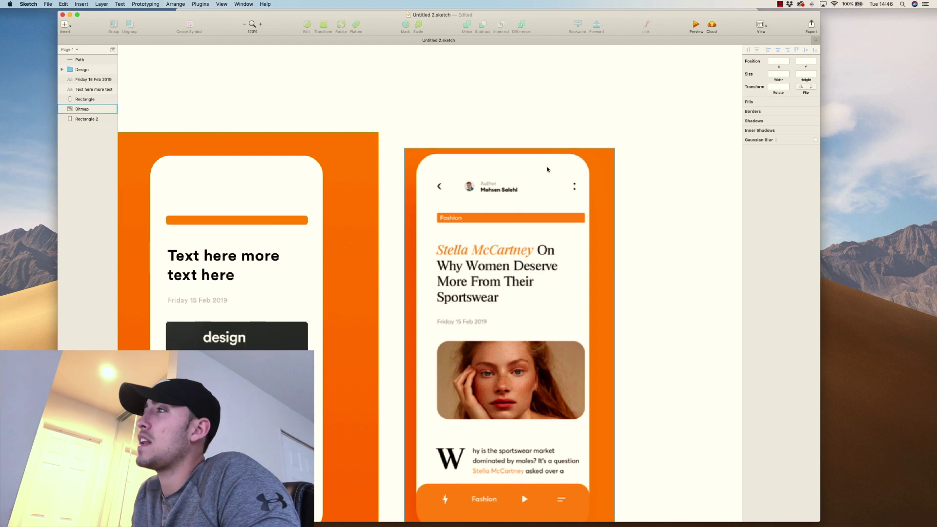
scroll(475, 215, down, 1)
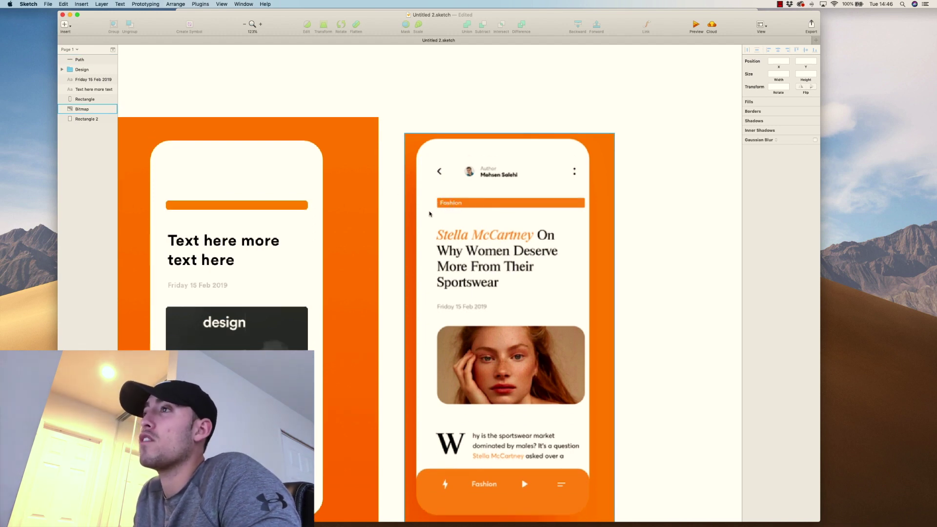
Step: Draw a closed four-point rectangular vector path tracing the outline of the reference screen's orange bottom navigation bar
scroll(490, 227, down, 10)
scroll(490, 227, up, 5)
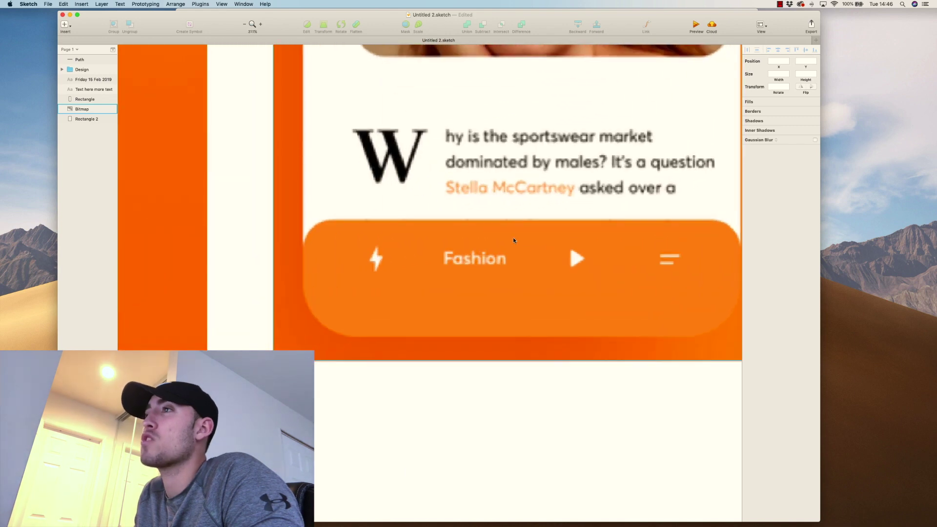
click(64, 24)
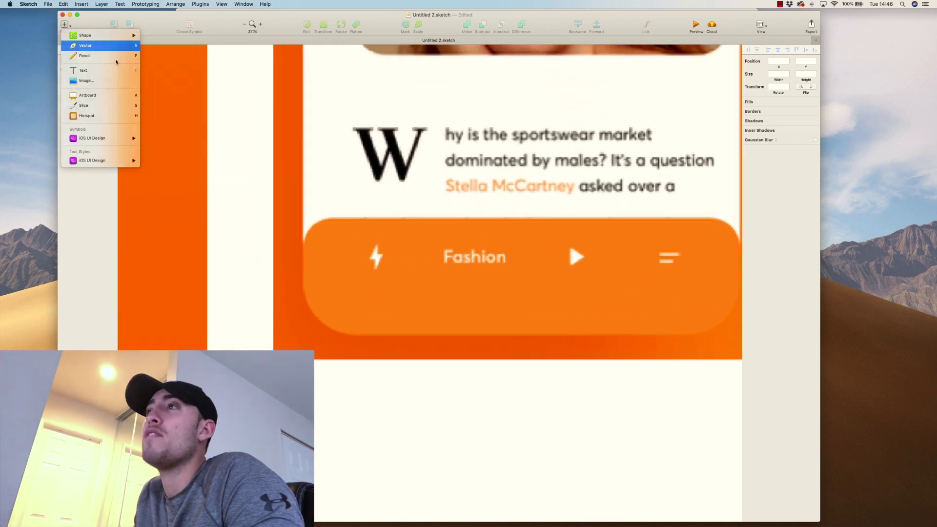
click(306, 225)
click(302, 222)
scroll(537, 224, right, 5)
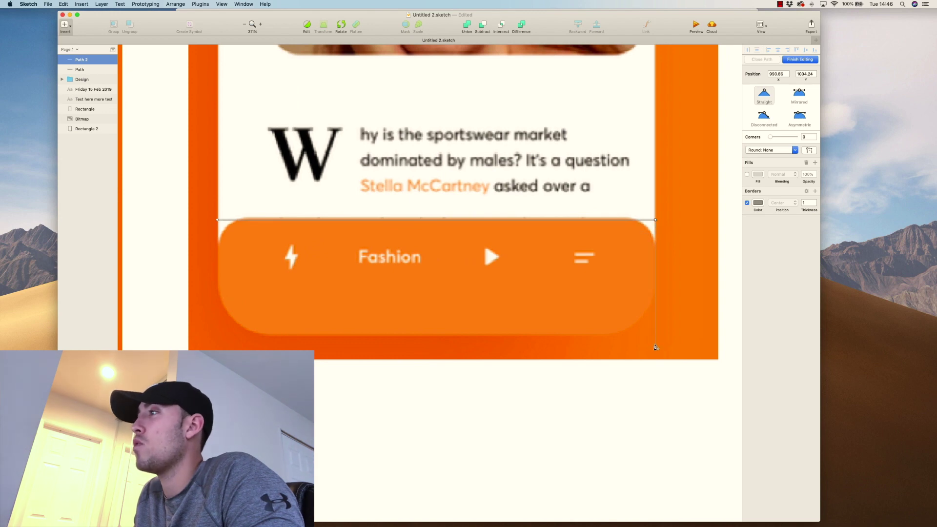
click(231, 334)
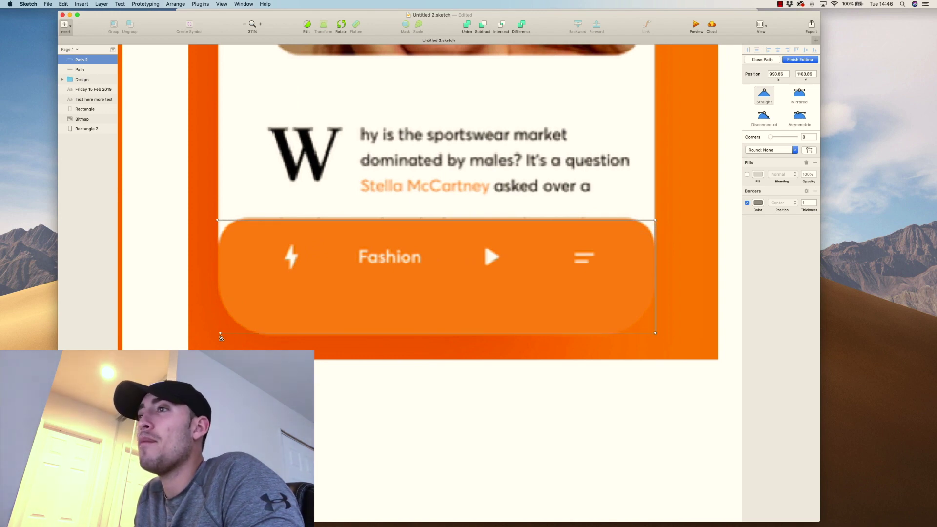
click(220, 333)
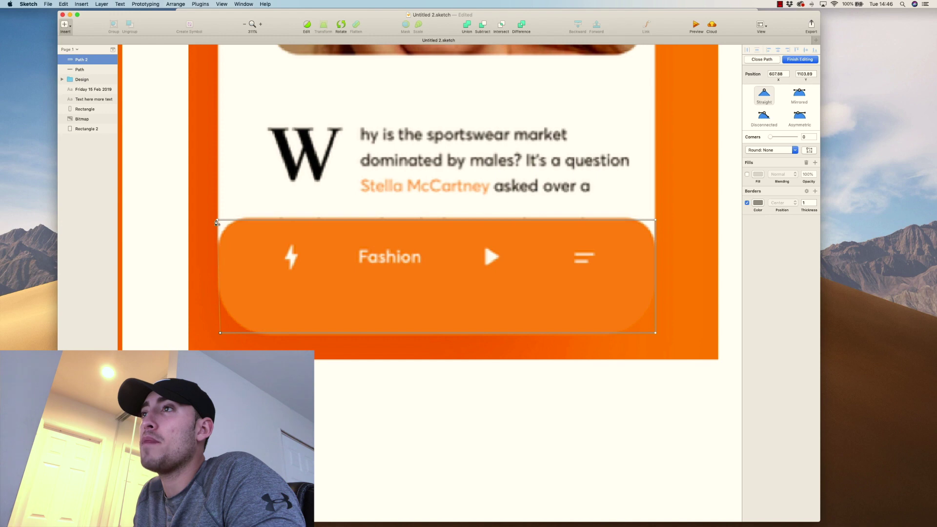
click(220, 332)
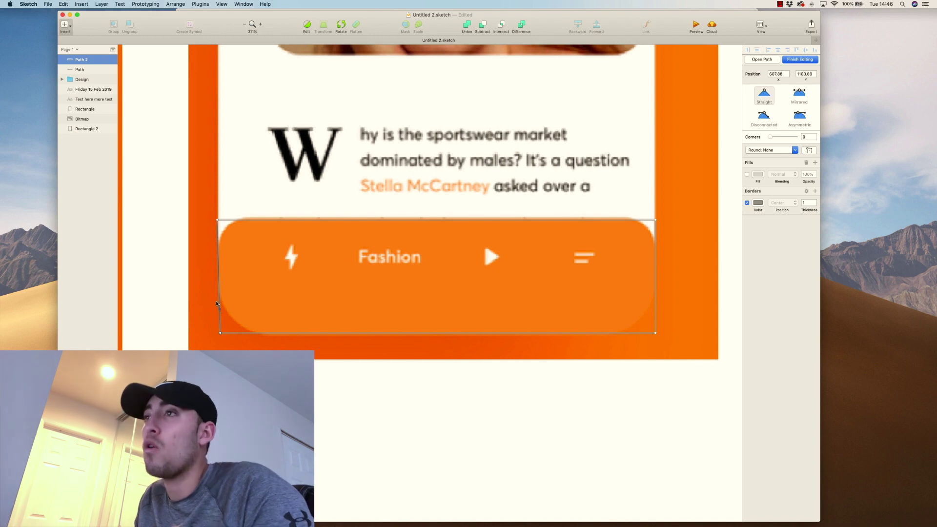
Step: Align the path's two left points at X 605.27 and raise its two upper points to Y 1001.24
shift+click(218, 220)
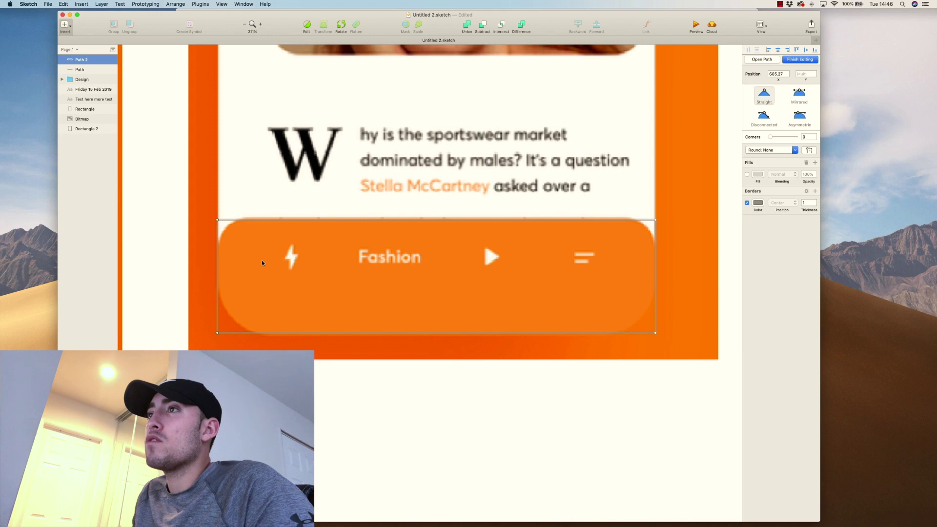
key(Escape)
double_click(224, 220)
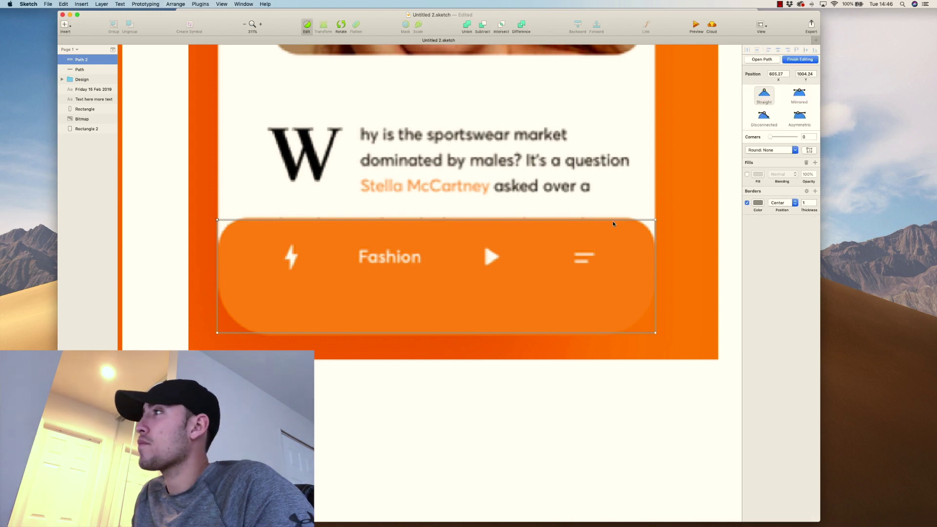
shift+click(655, 219)
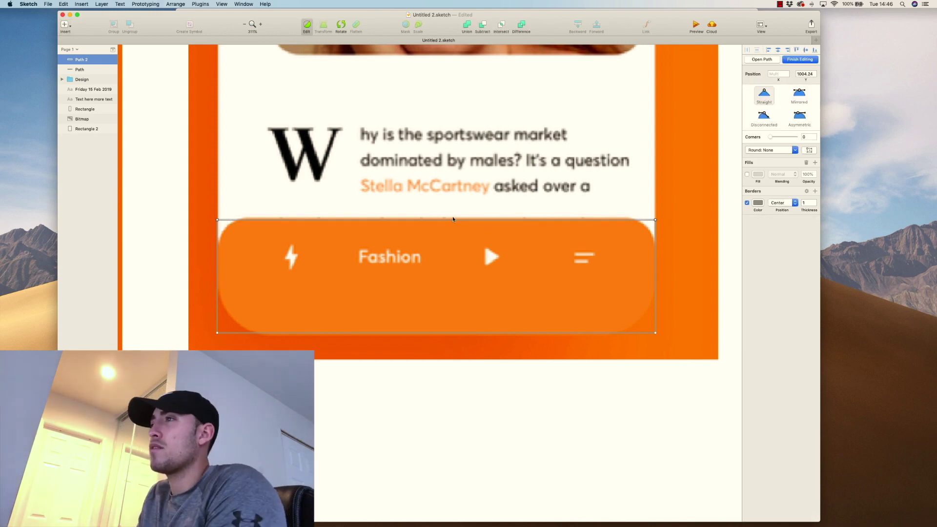
key(Up)
key(Up)
key(Up)
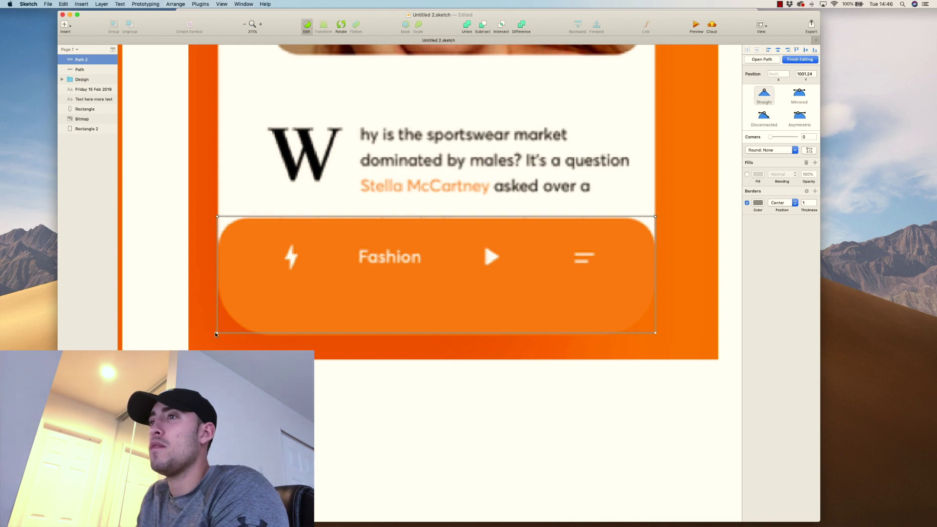
Step: Round the path's lower-left point with a corner radius of 45
click(216, 334)
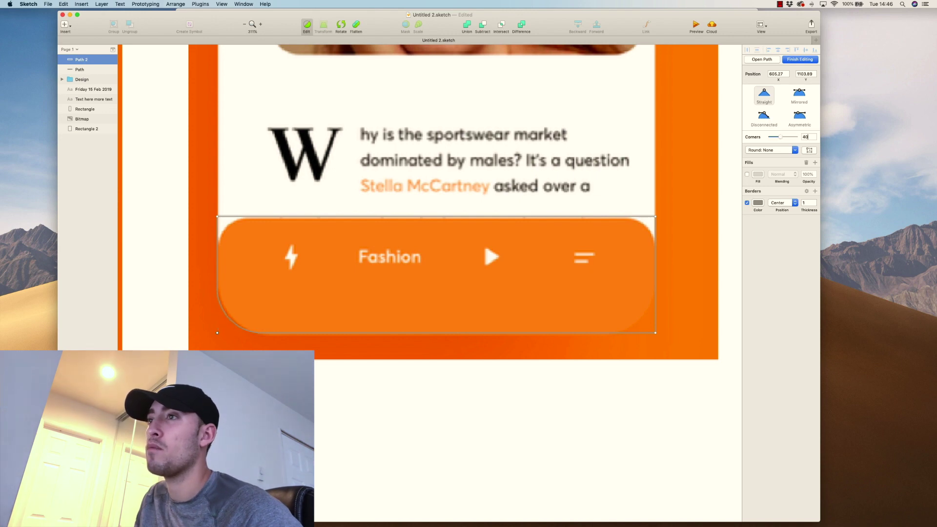
key(Up)
key(Up)
key(Up)
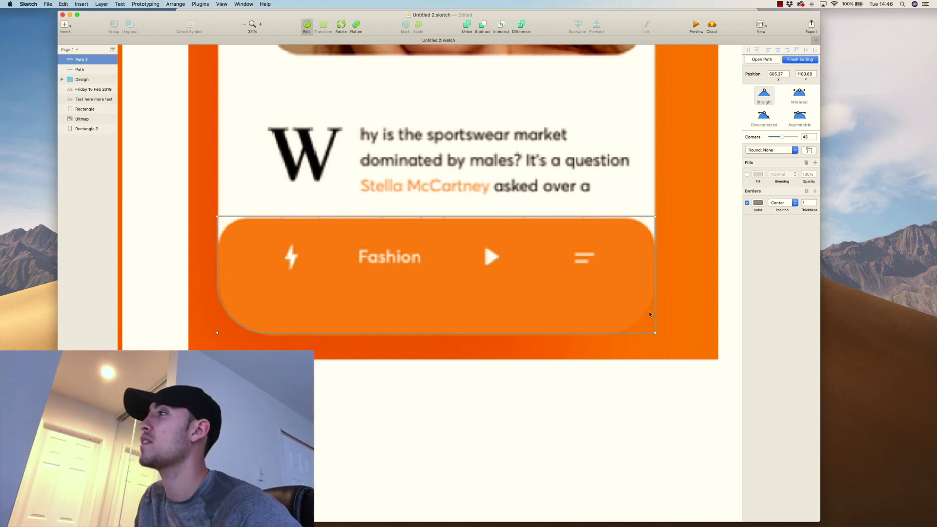
Step: Round the path's lower-right corner and set a corner radius of 30 on its upper corners
click(656, 333)
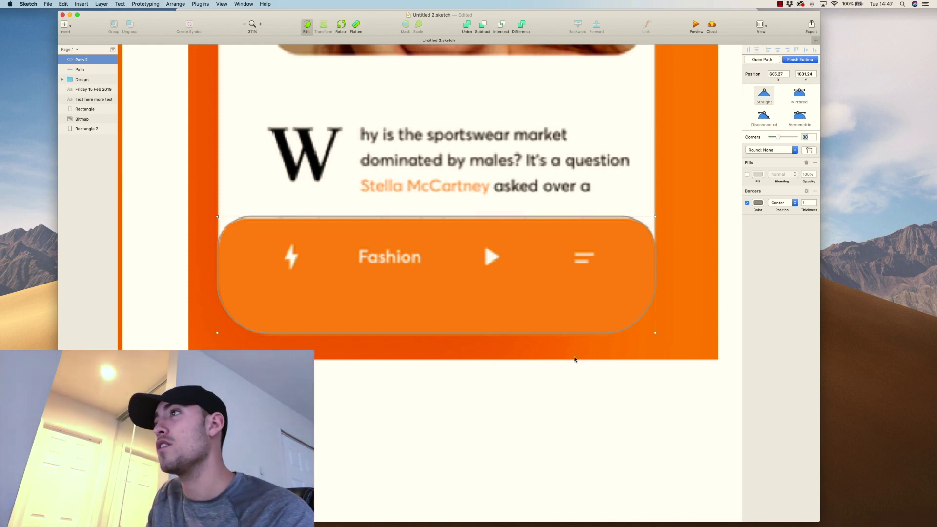
click(534, 397)
Step: Move the rounded bar path horizontally onto the lower end of the recreated phone screen, at X 15, Y 1001
scroll(465, 344, down, 5)
scroll(469, 336, left, 3)
scroll(471, 333, left, 2)
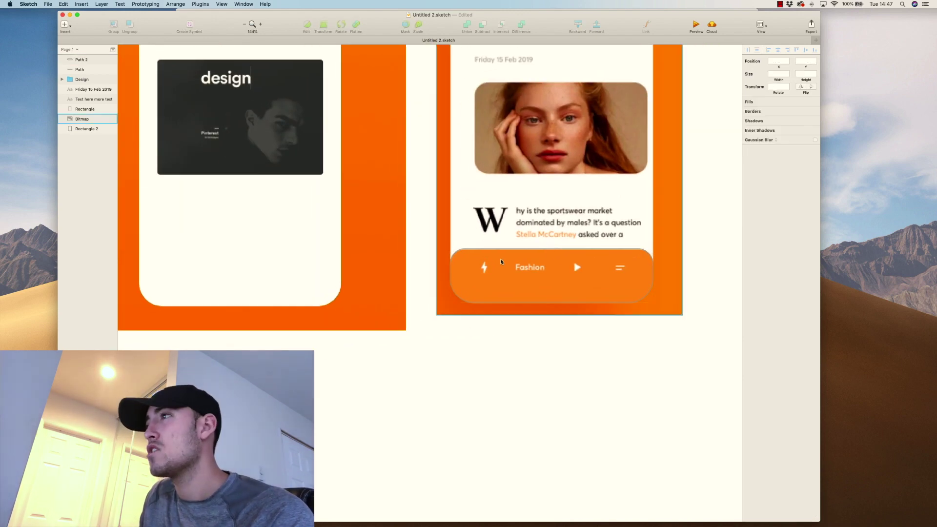
drag(600, 251, 186, 251)
Step: Remove the bar's border and fill it with the orange sampled from the reference screen's navigation bar
click(746, 181)
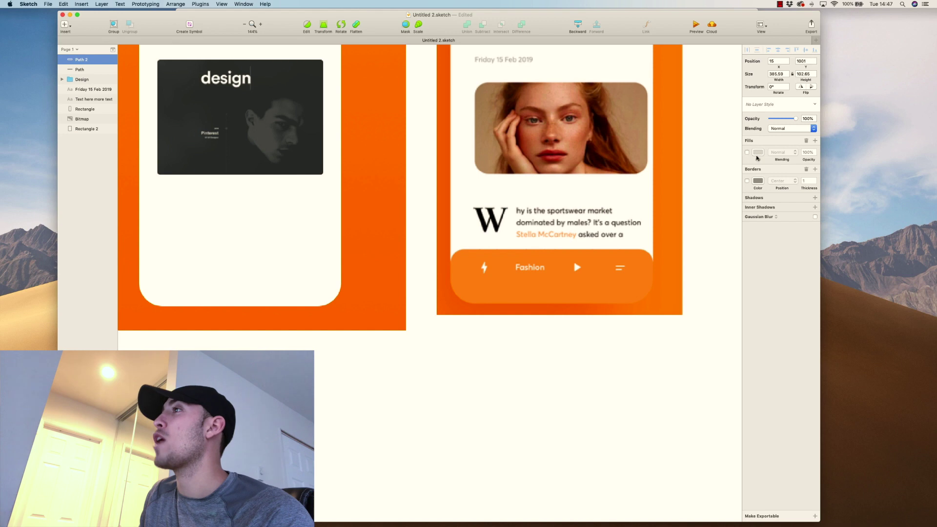
click(758, 152)
click(749, 244)
click(574, 261)
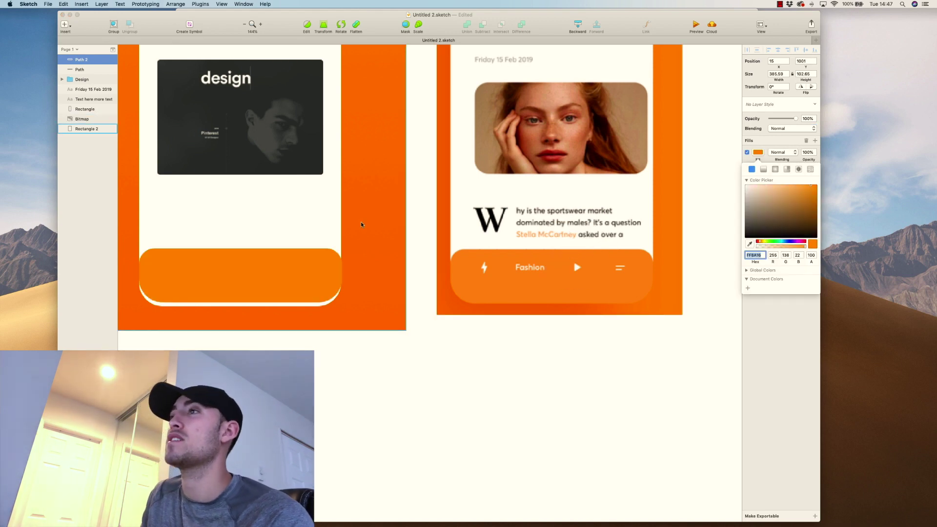
Step: Shorten the white card rectangle so its lower edge no longer extends past the orange navigation bar
click(361, 225)
click(238, 231)
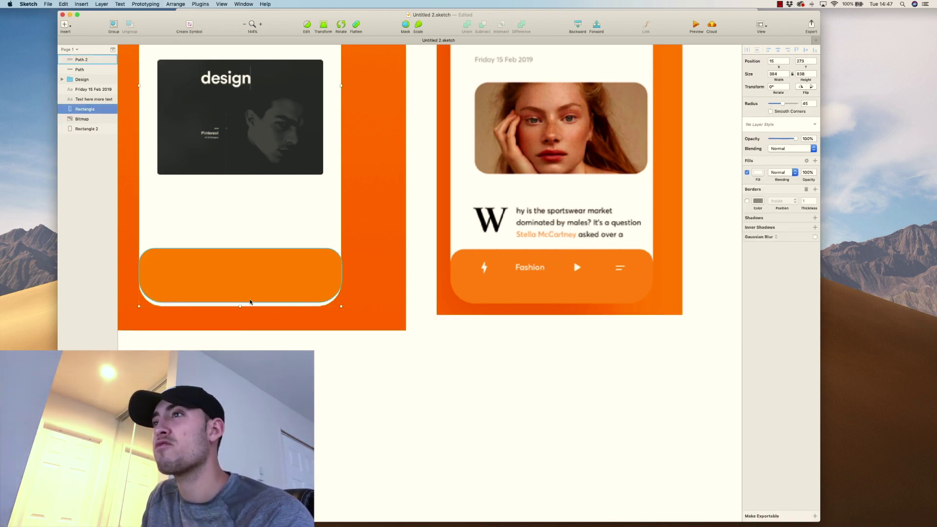
drag(240, 305, 242, 299)
click(421, 268)
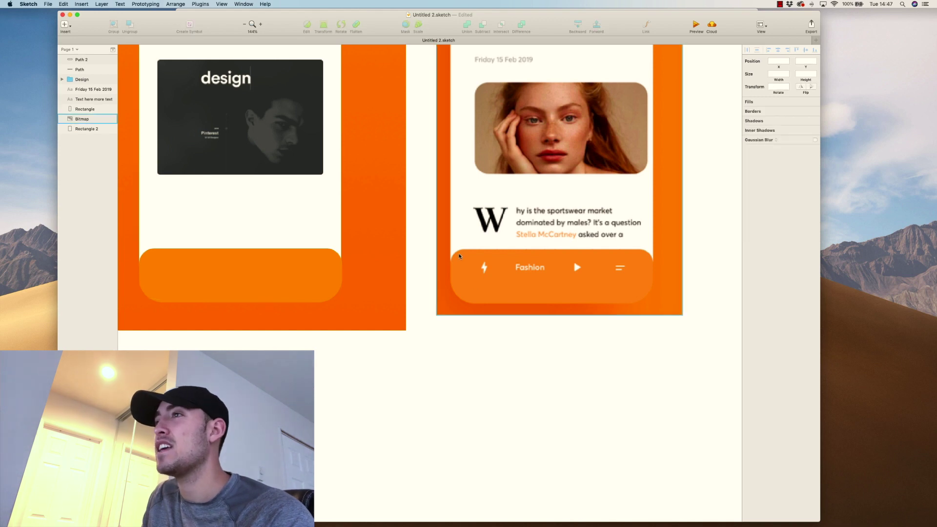
Step: Add the text "Fashion" and position it exactly over the Fashion label in the reference navigation bar
scroll(487, 283, left, 3)
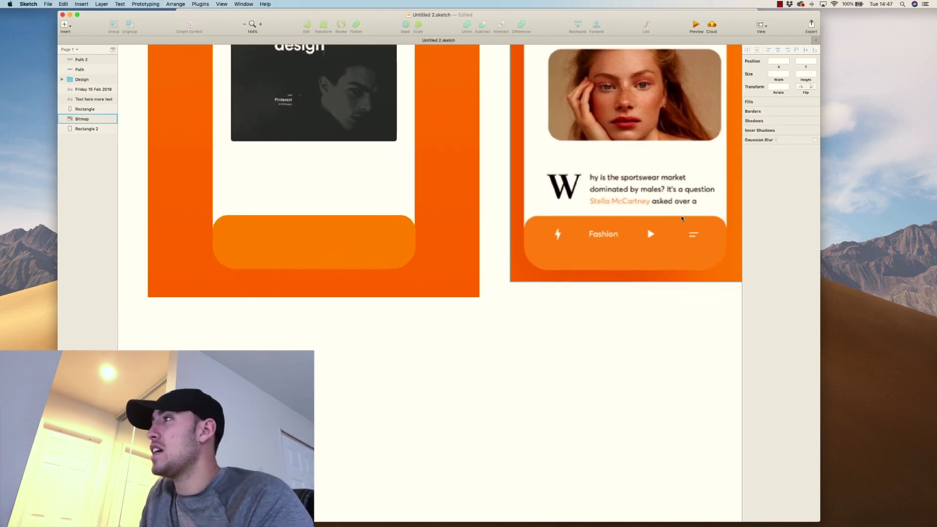
scroll(640, 238, up, 5)
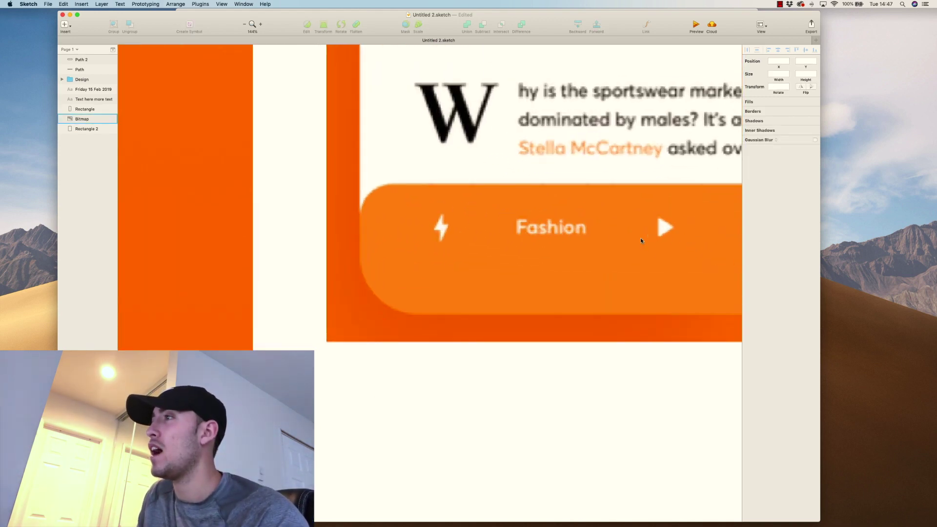
key(t)
click(544, 246)
text(Fashion)
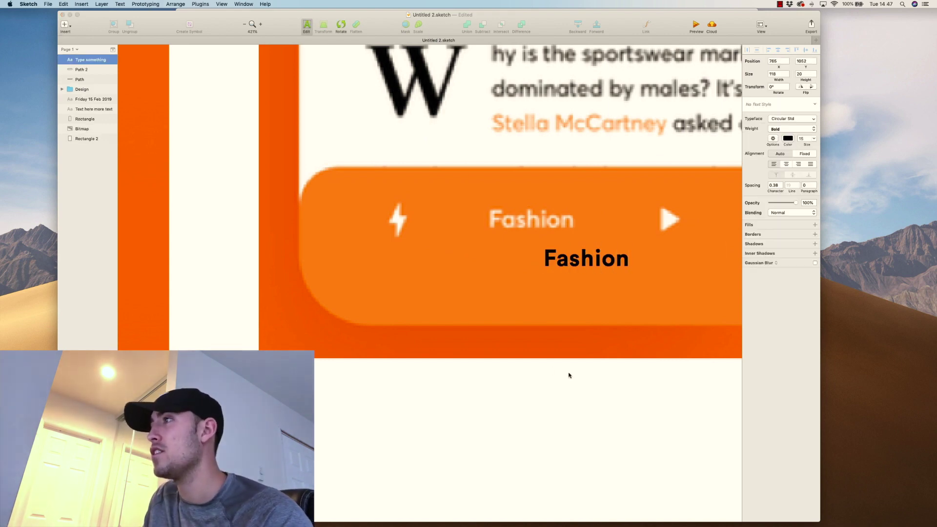
click(568, 375)
scroll(590, 227, up, 4)
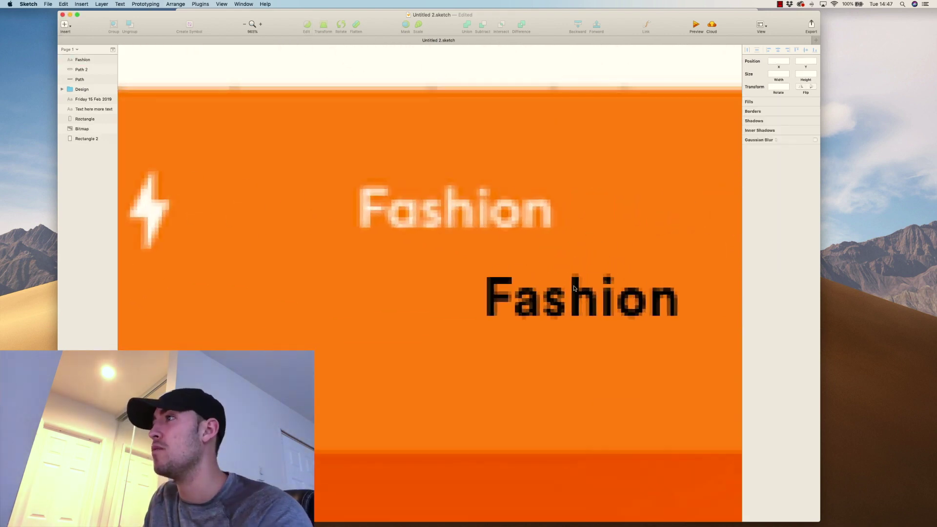
click(575, 295)
drag(576, 295, 448, 216)
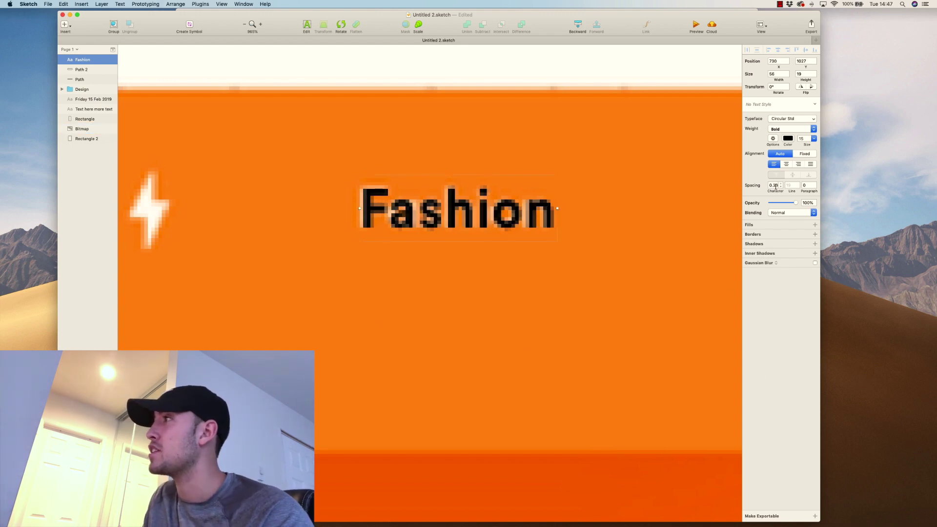
Step: Trace the reference bar's lightning bolt icon with a closed six-point vector path
key(super+minus)
key(super+minus)
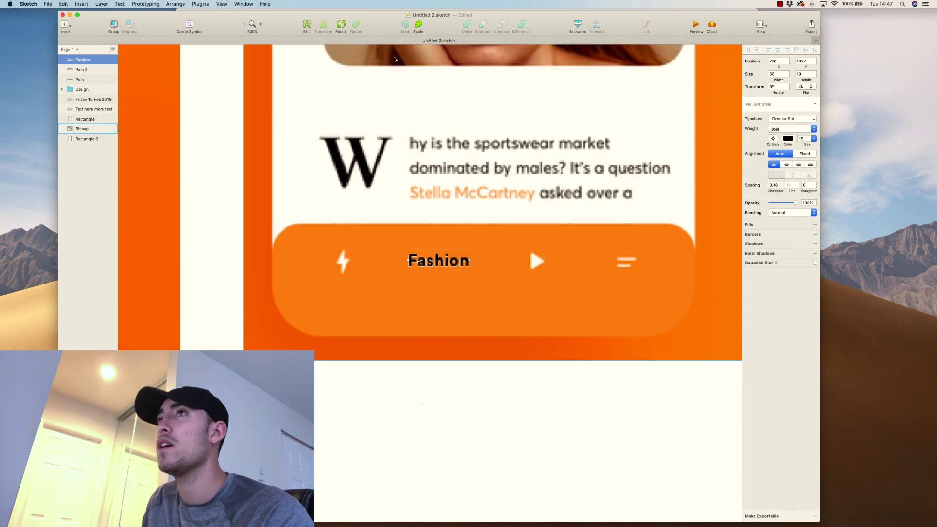
click(65, 24)
click(80, 36)
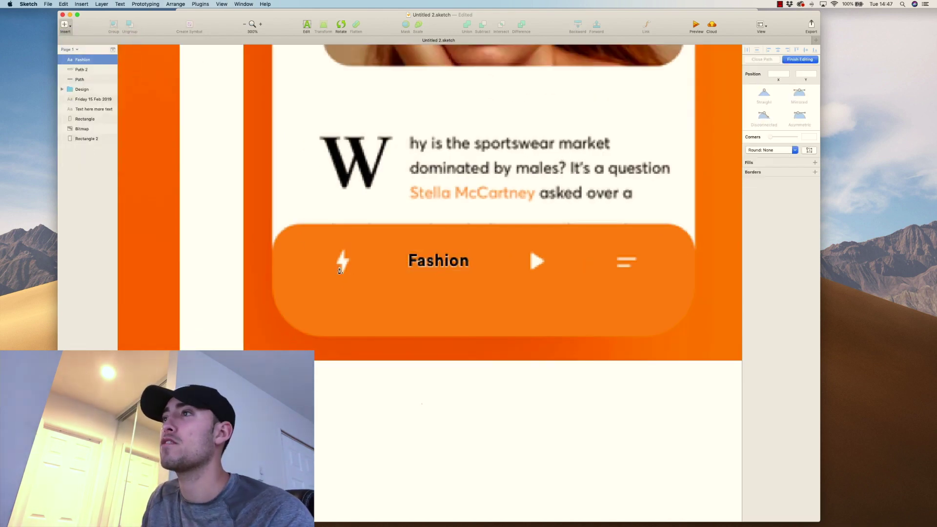
scroll(340, 270, up, 4)
scroll(340, 271, up, 5)
click(347, 195)
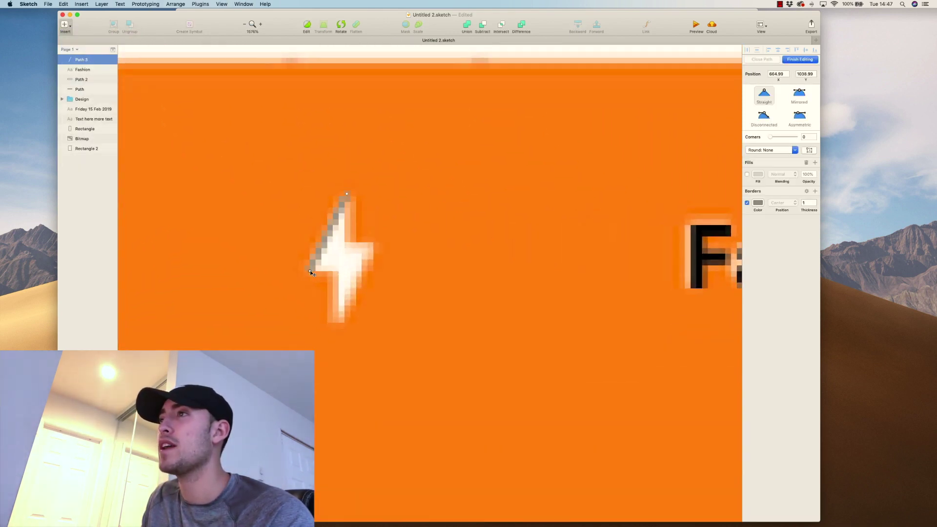
click(338, 269)
click(335, 322)
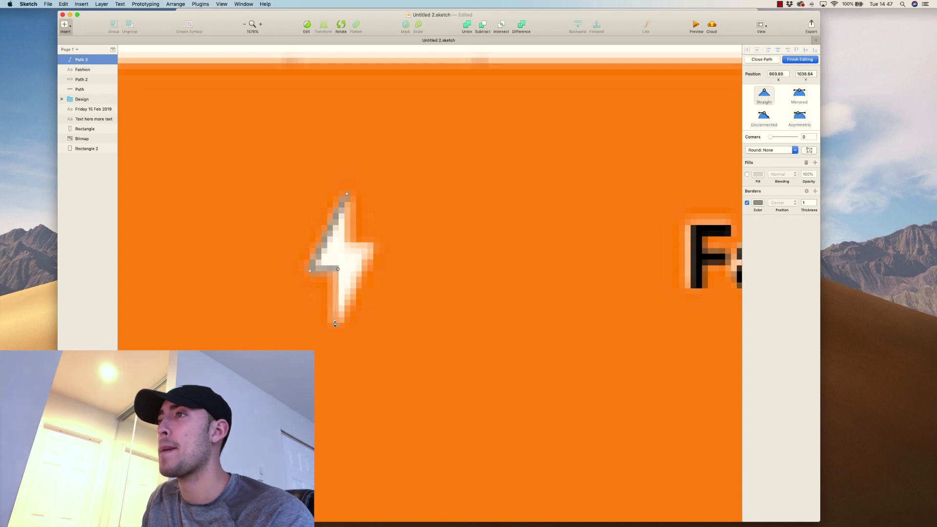
click(374, 244)
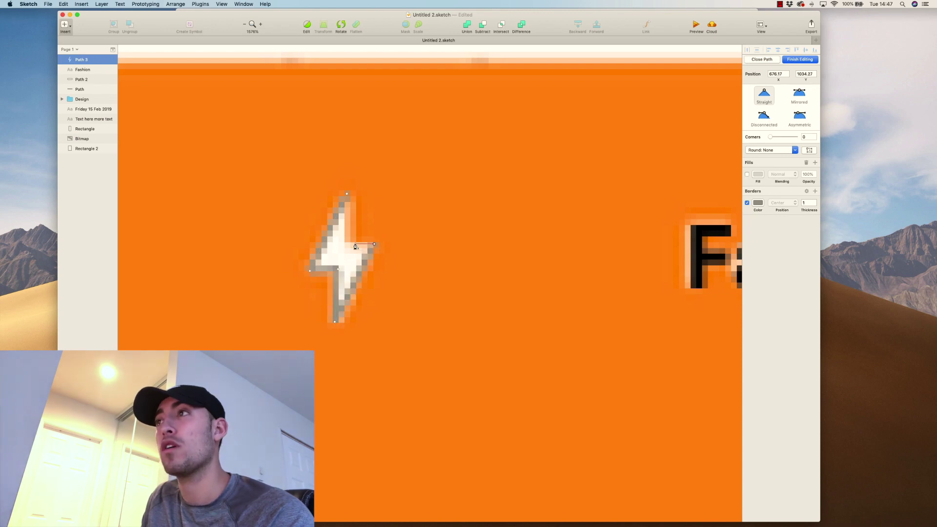
click(346, 194)
Step: Remove the lightning bolt path's border and fill it with white
scroll(349, 195, down, 10)
click(747, 202)
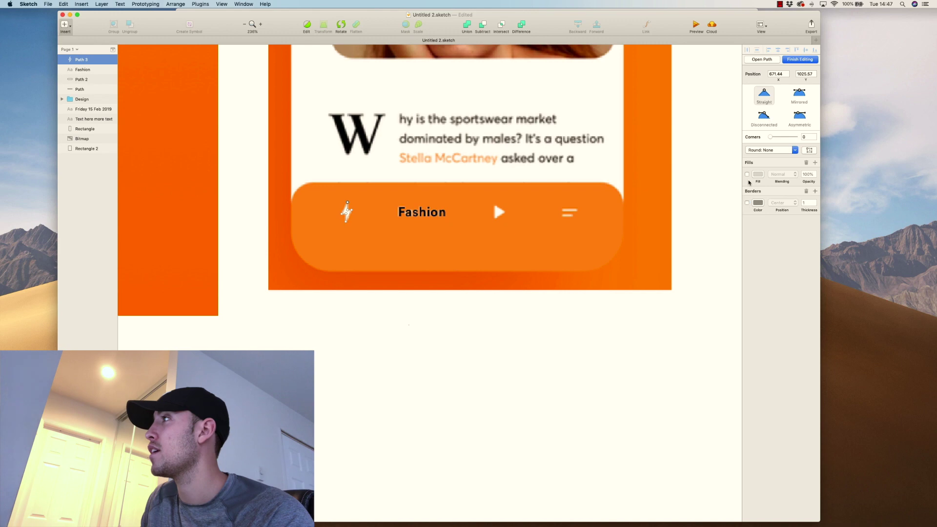
click(747, 175)
click(757, 174)
click(506, 331)
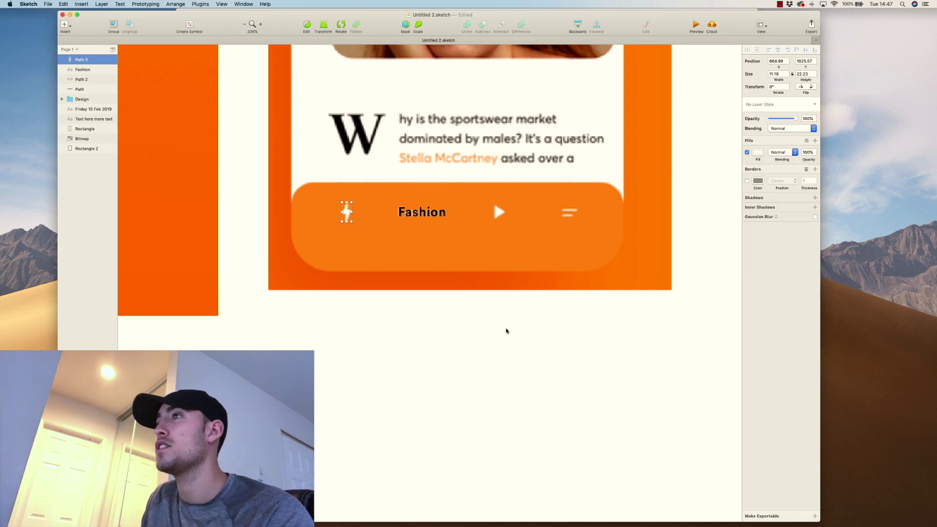
Step: Trace the reference bar's play icon with a closed three-point vector path
scroll(507, 197, up, 10)
click(65, 24)
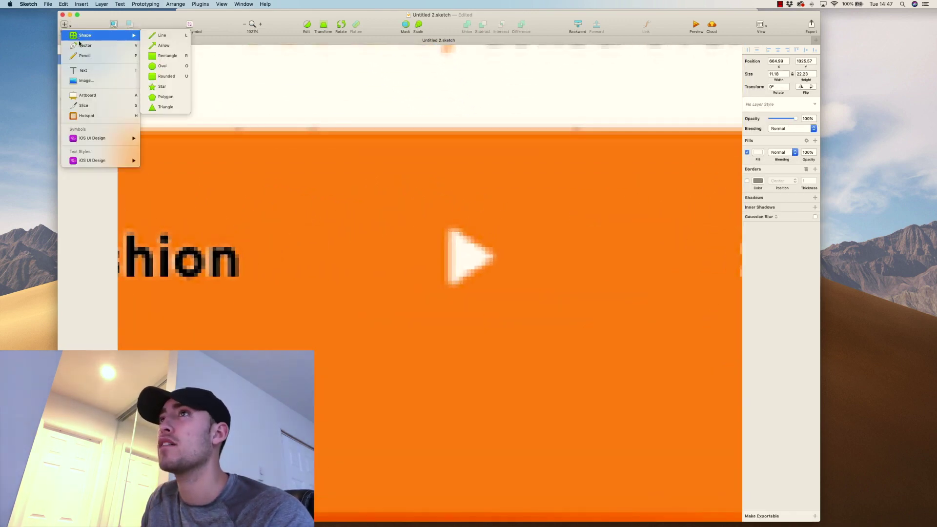
click(80, 45)
click(448, 227)
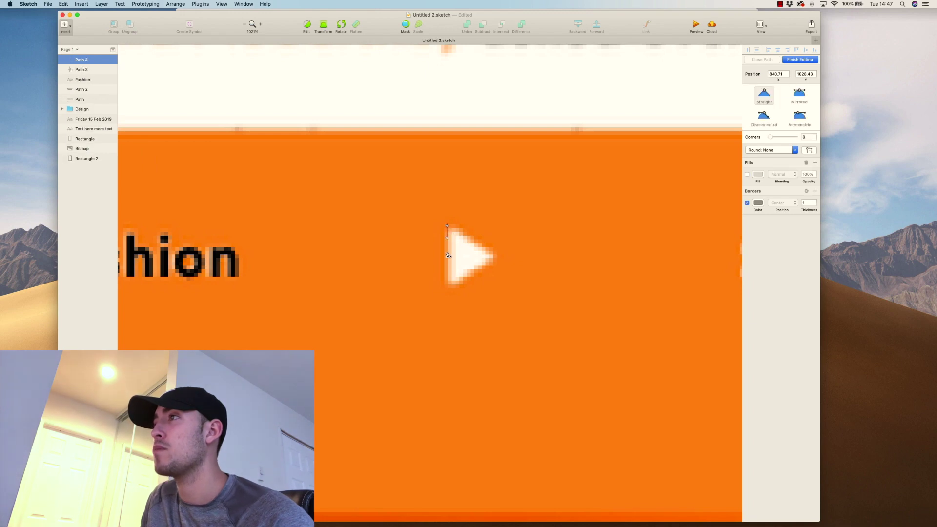
click(496, 257)
click(447, 228)
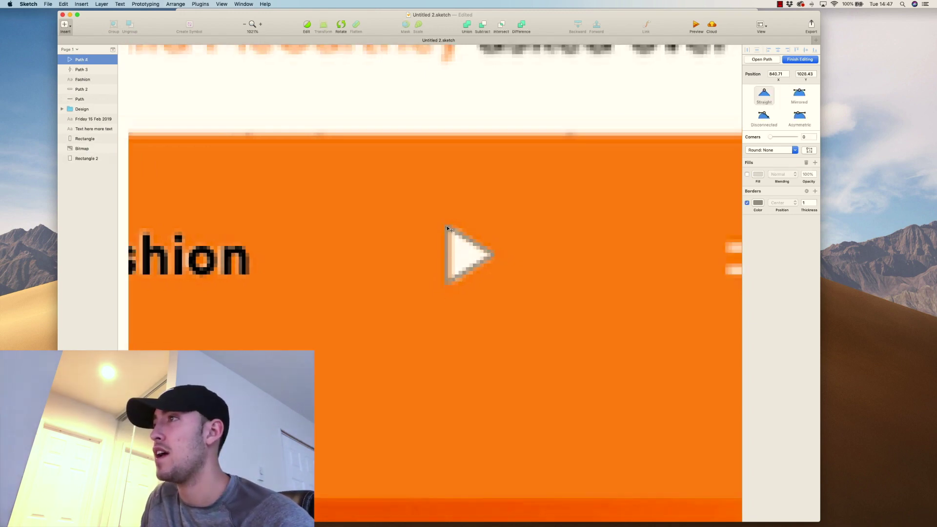
scroll(447, 228, down, 5)
key(Escape)
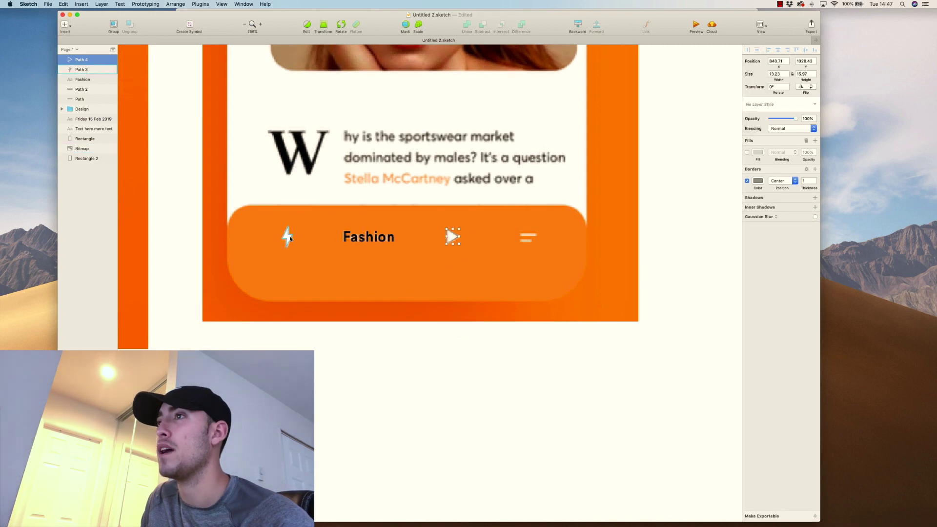
Step: Copy the lightning bolt's style and paste it onto the play triangle
right_click(289, 236)
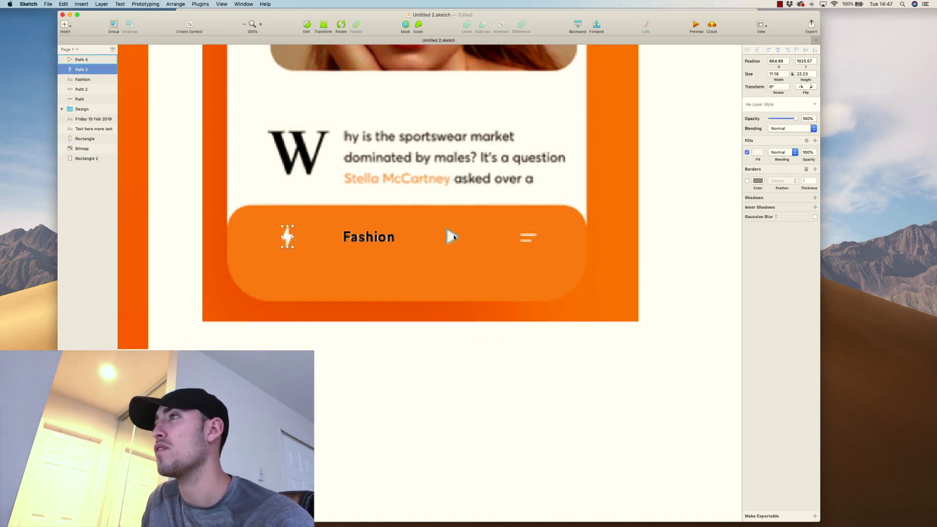
right_click(452, 236)
click(474, 337)
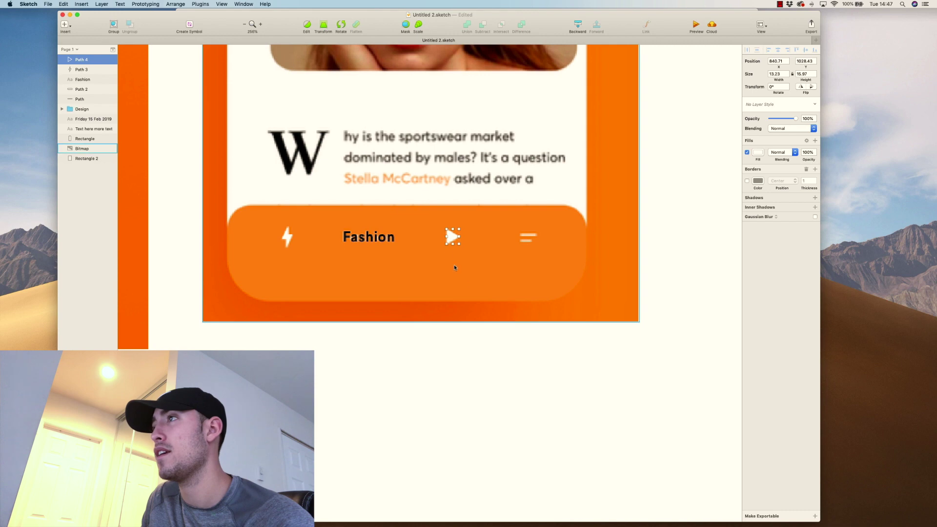
Step: Draw two horizontal lines over the reference bar's menu icon, the upper one 18 long and the lower one shorter
scroll(549, 232, left, 3)
scroll(406, 229, right, 10)
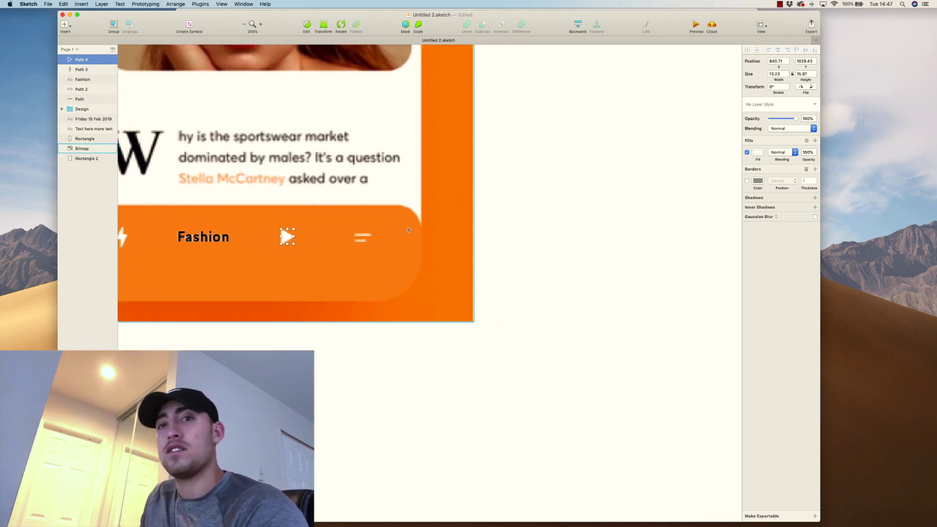
key(r)
drag(352, 235, 364, 234)
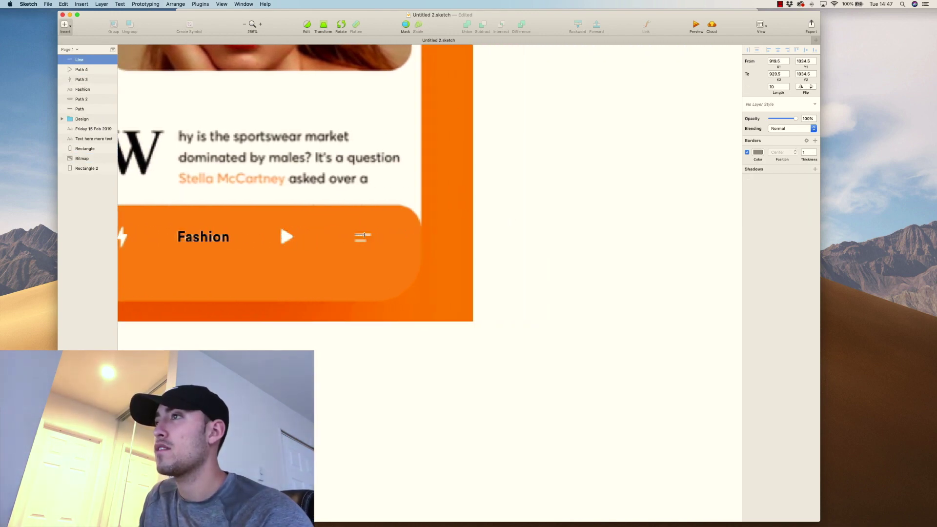
key(l)
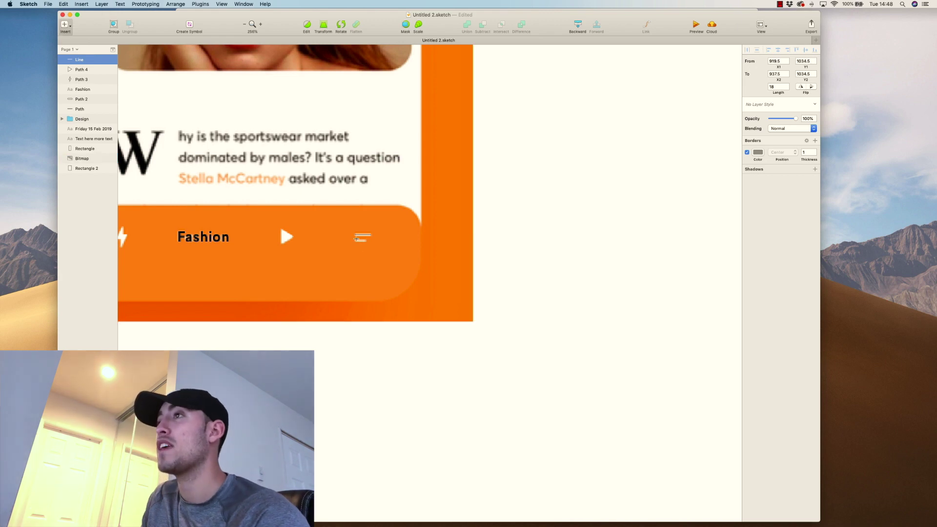
scroll(357, 239, up, 8)
drag(349, 250, 396, 248)
Step: Set the border thickness of both menu icon lines to 3
shift+click(394, 228)
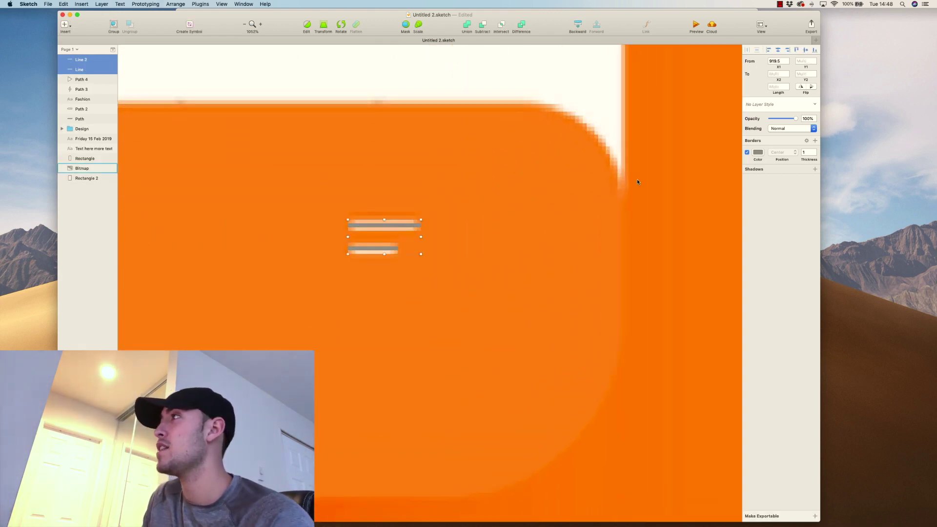
text(2)
key(Return)
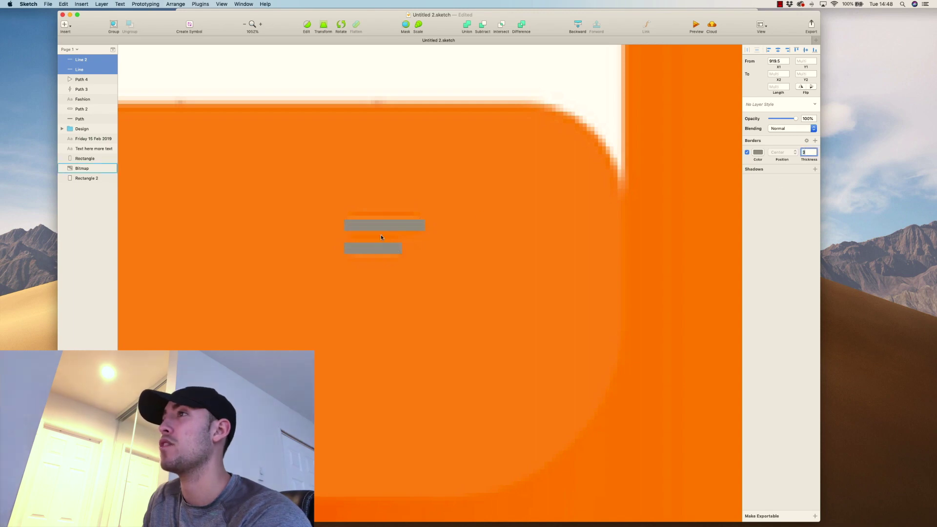
Step: Give both menu icon lines rounded border ends
click(806, 141)
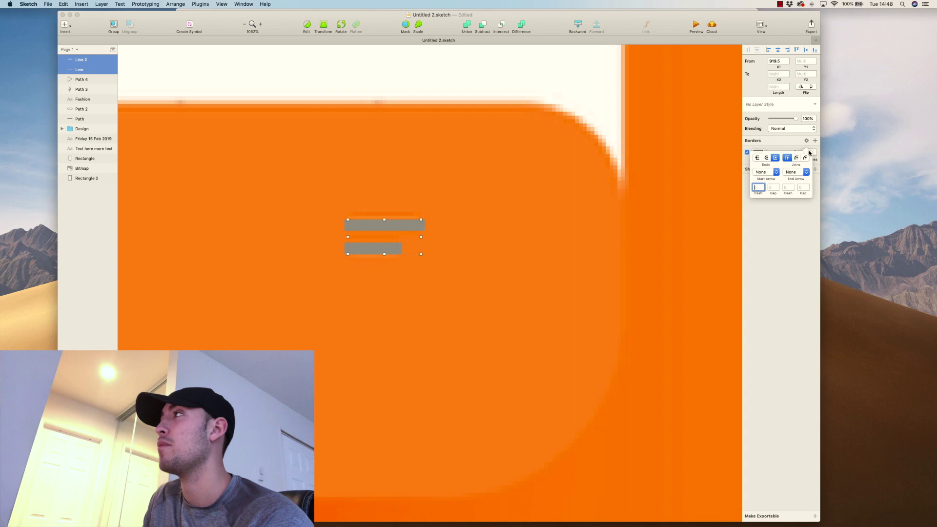
click(805, 141)
click(806, 141)
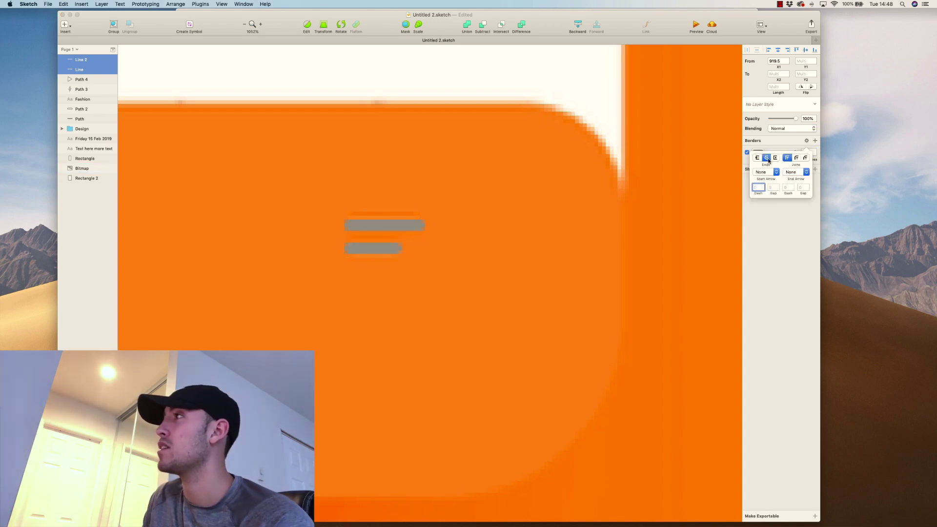
click(774, 158)
click(752, 267)
Step: Change the border color of both menu icon lines to white (FFFFFF)
scroll(550, 189, down, 10)
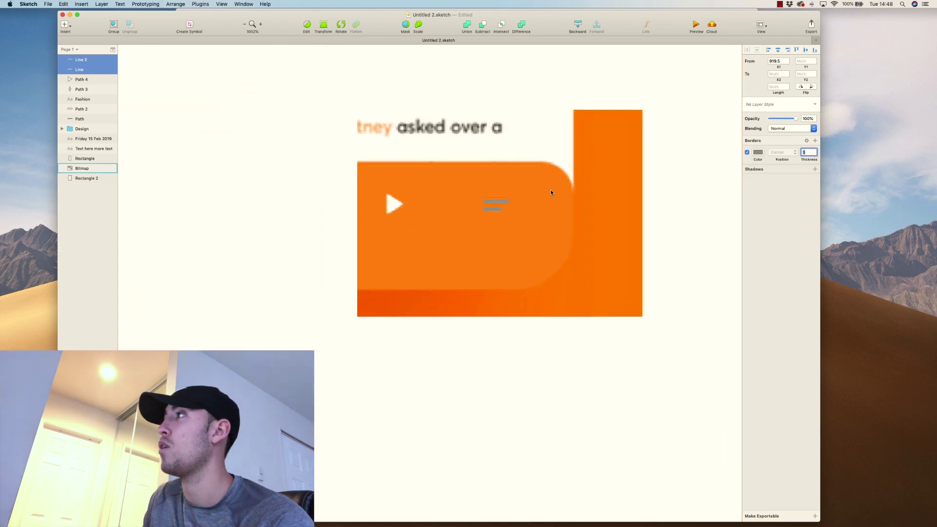
click(758, 152)
drag(756, 221, 658, 149)
Step: Recolor the "Fashion" label white and select the traced lightning bolt
scroll(488, 161, left, 5)
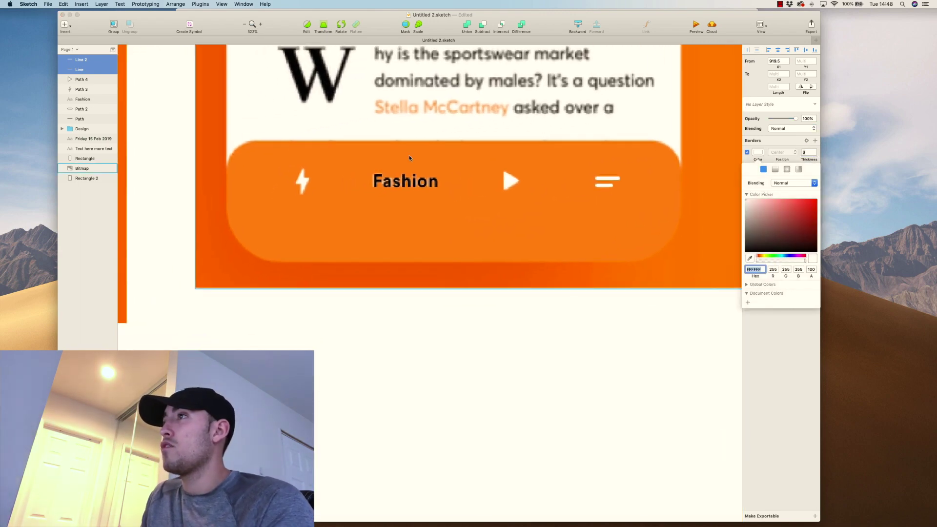
click(410, 180)
click(787, 139)
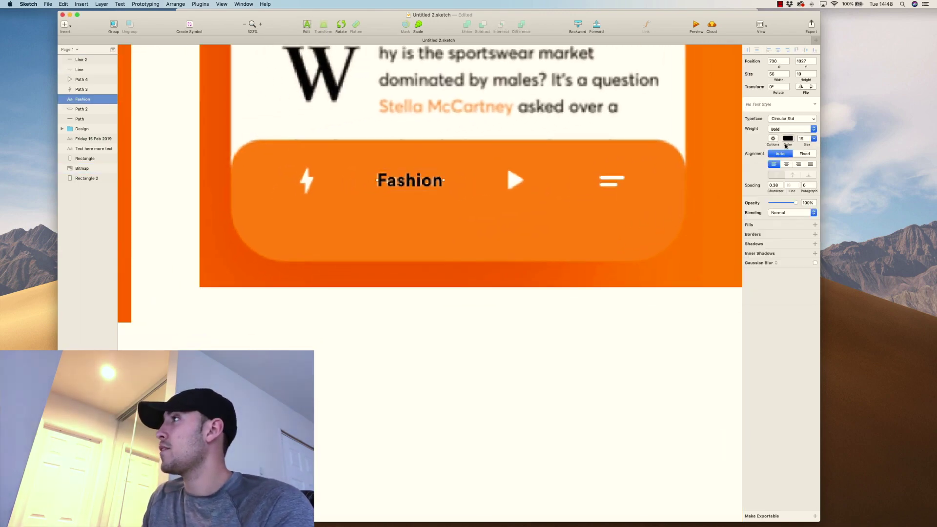
drag(761, 188, 707, 144)
click(308, 185)
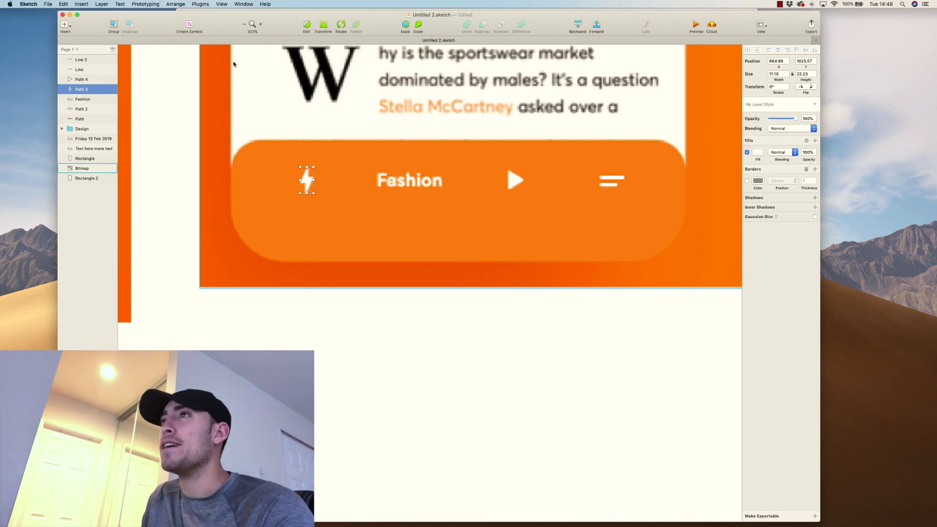
Step: Group the traced lightning bolt, "Fashion" label, play triangle and both menu icon lines
click(244, 24)
scroll(350, 241, left, 5)
shift+click(494, 234)
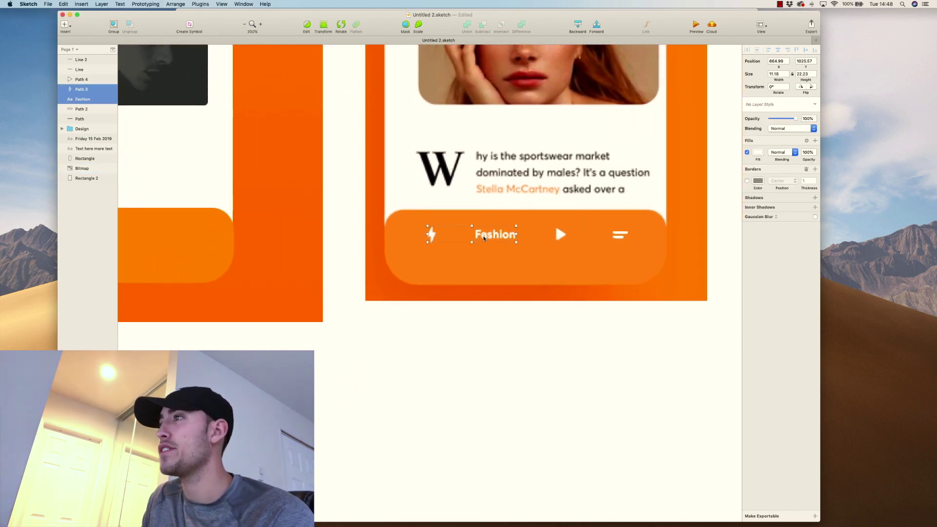
shift+click(560, 233)
shift+click(619, 232)
shift+click(617, 237)
key(super+g)
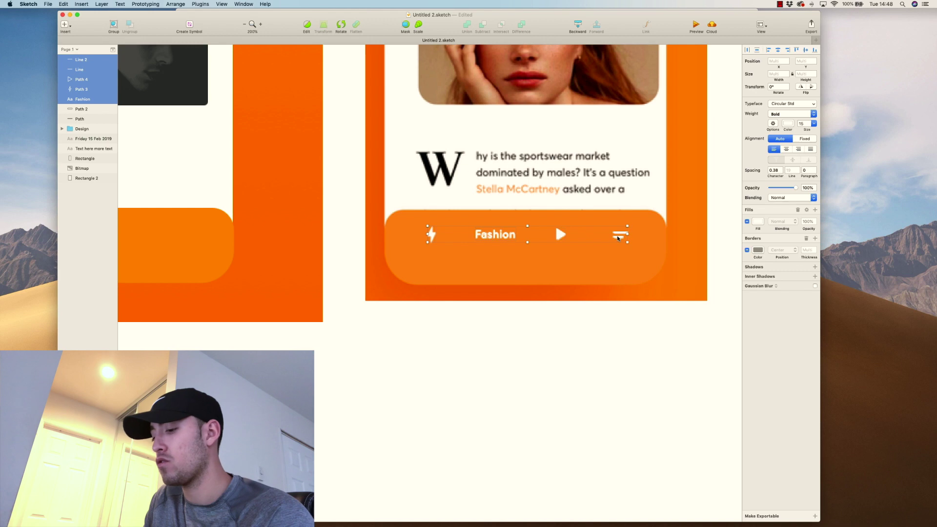
Step: Place the icon and label group on the recreated phone's orange navigation bar, centered horizontally
scroll(617, 238, left, 5)
shift+click(285, 240)
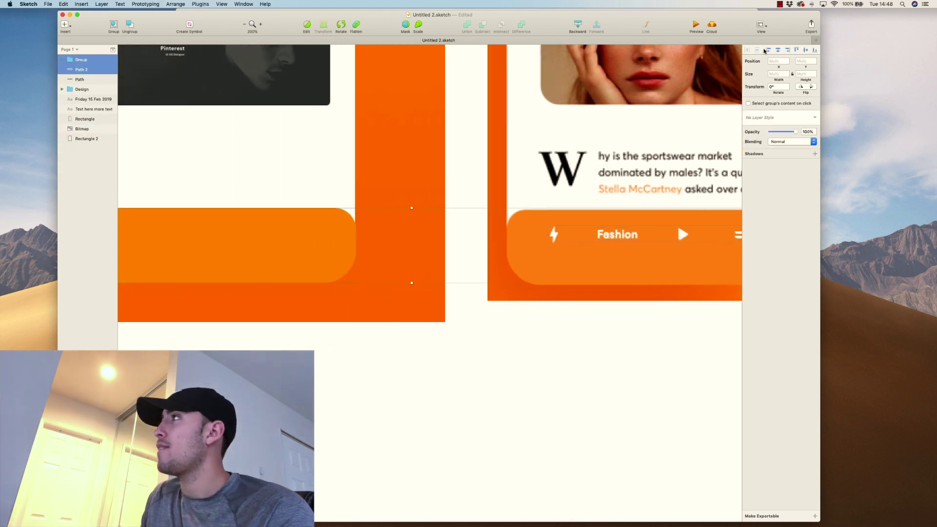
scroll(512, 243, left, 6)
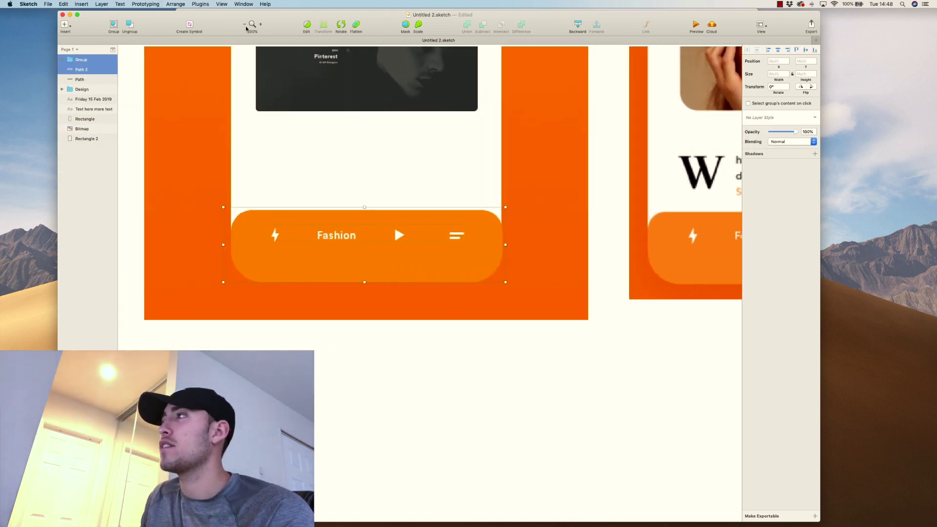
click(245, 24)
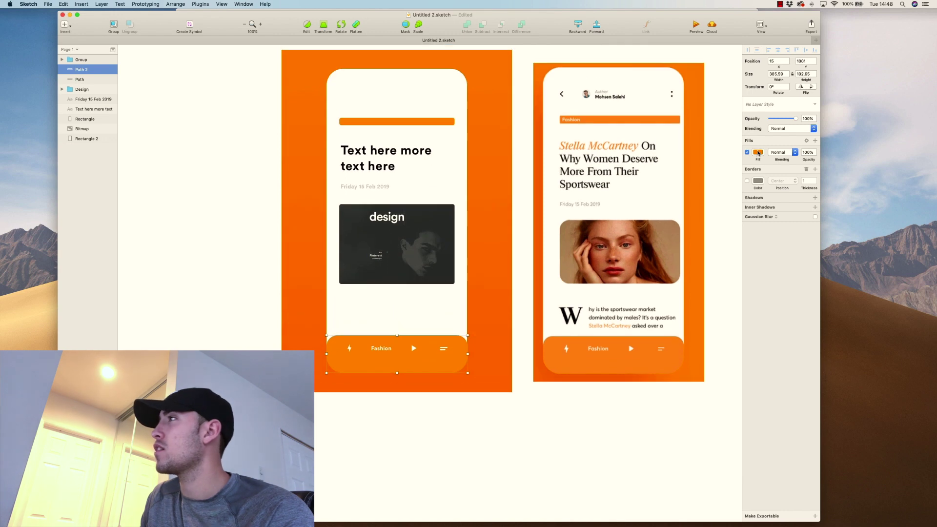
Step: Recolor the recreated navigation bar's fill with the orange sampled from the reference screenshot's navigation bar
click(758, 152)
click(749, 243)
click(595, 361)
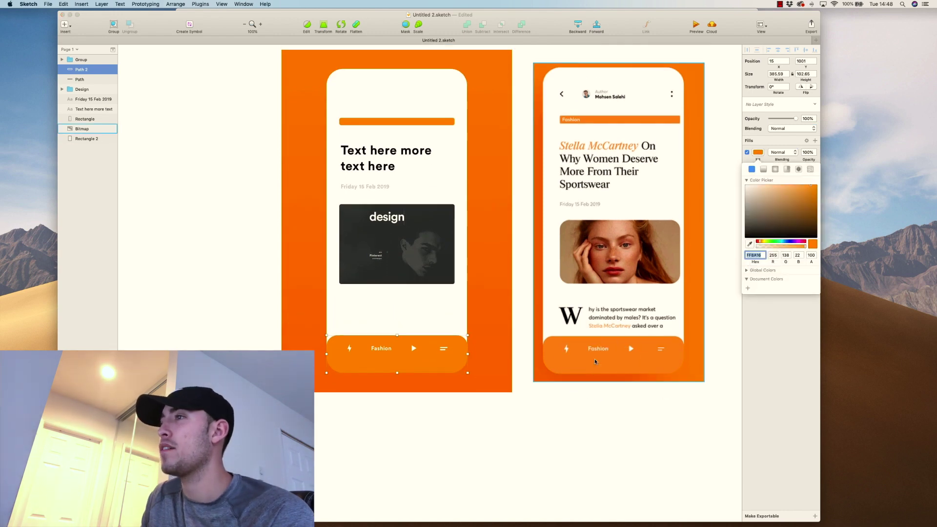
click(715, 235)
scroll(531, 168, up, 2)
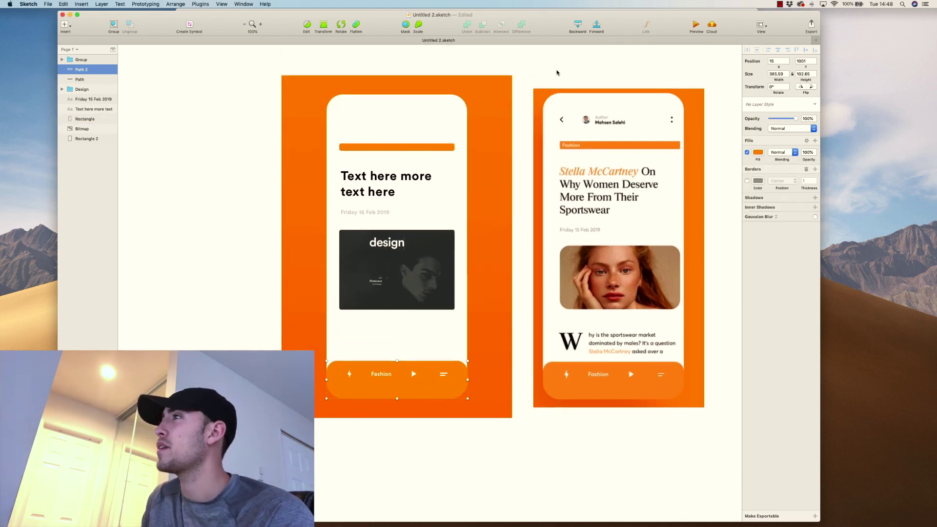
Step: Move the reference screenshot slightly closer to the recreated phone screen
click(632, 391)
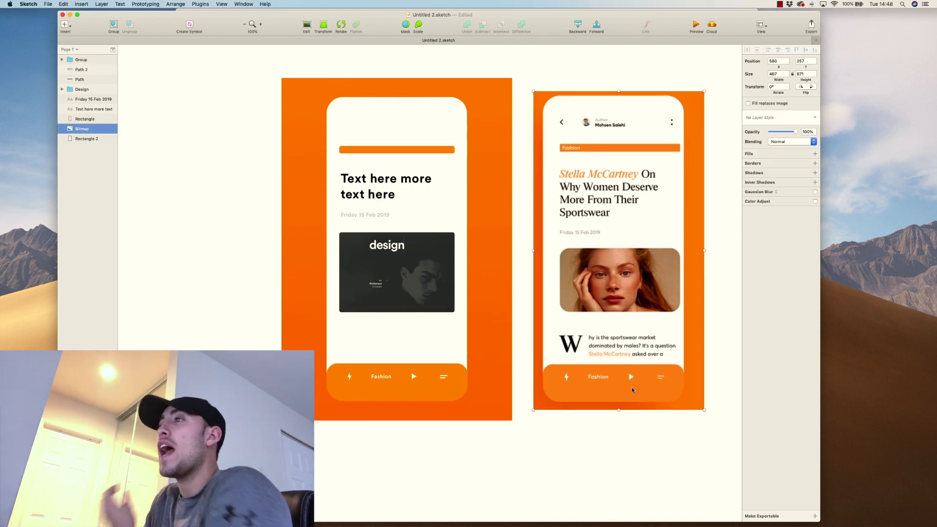
scroll(633, 391, up, 1)
drag(632, 390, 621, 385)
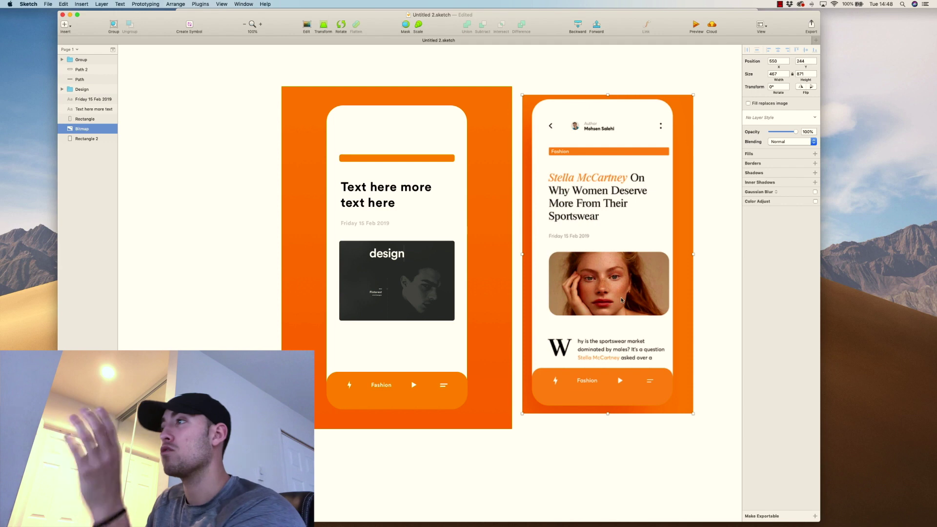
Step: Switch to the News App Design shot in Chrome, view the Cuberto profile on Dribbble and return to the shot
drag(556, 23, 546, 160)
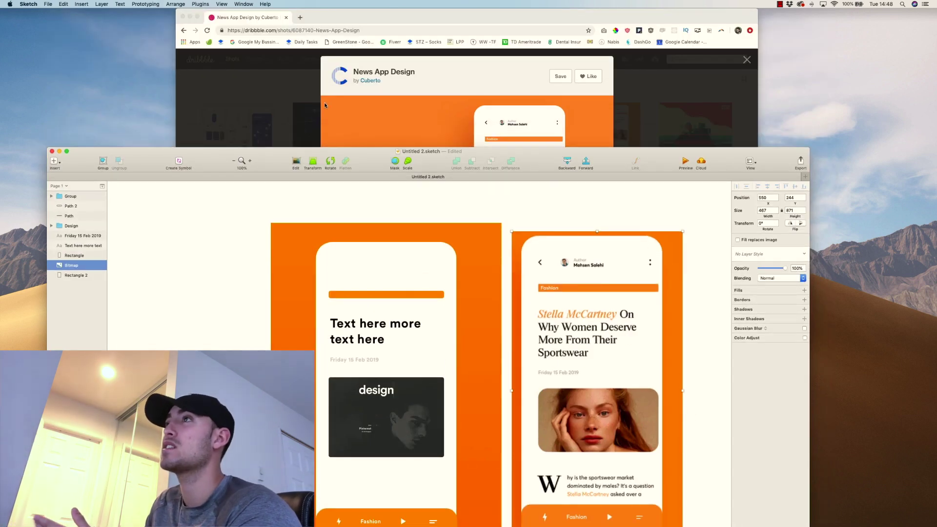
click(325, 103)
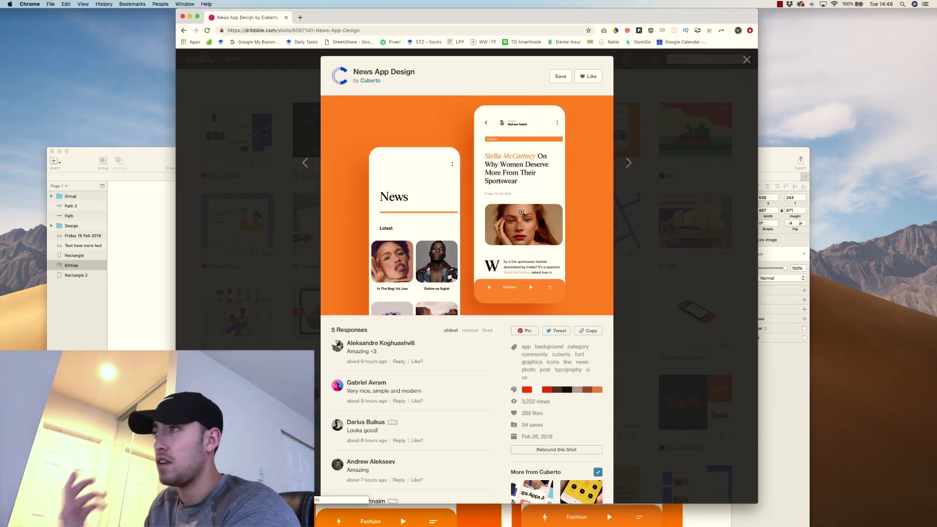
click(372, 81)
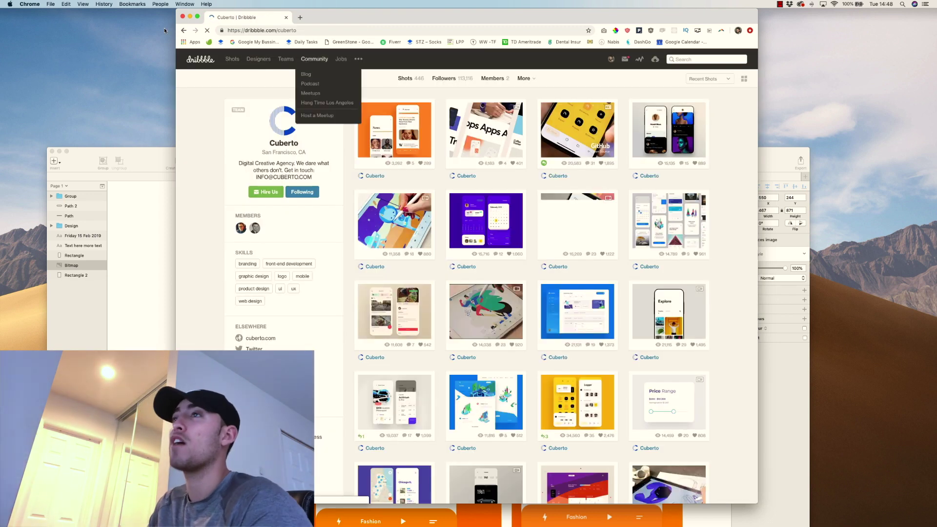
click(183, 30)
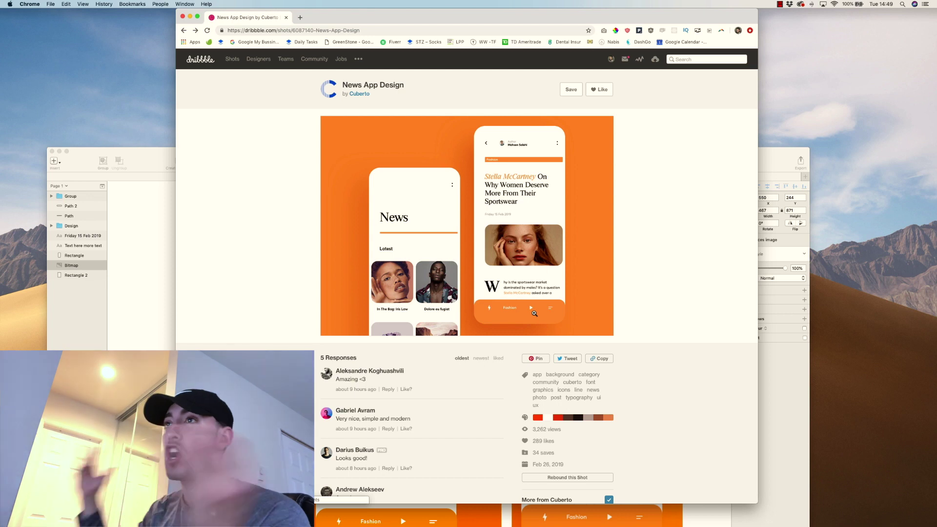
Step: Switch back to Sketch and delete the reference screenshot beside the recreated phone screen
drag(143, 160, 126, 94)
scroll(322, 242, down, 1)
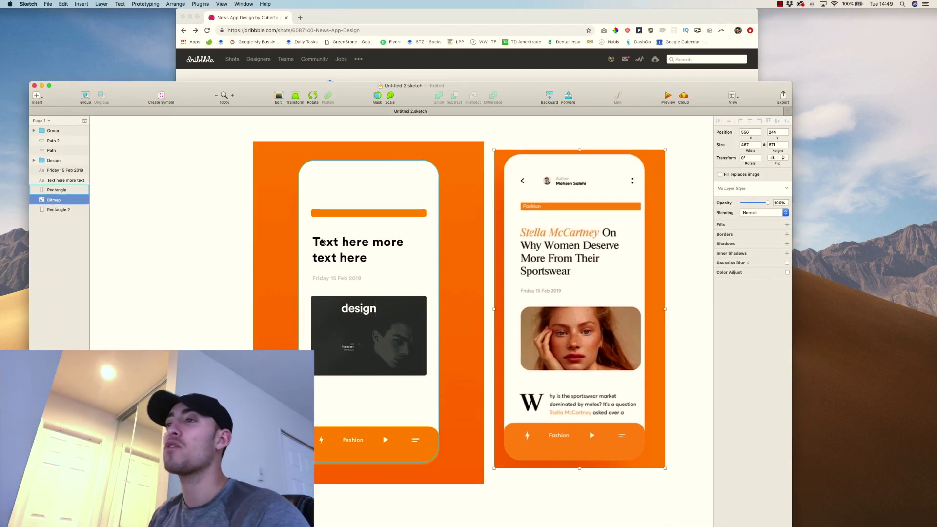
click(174, 324)
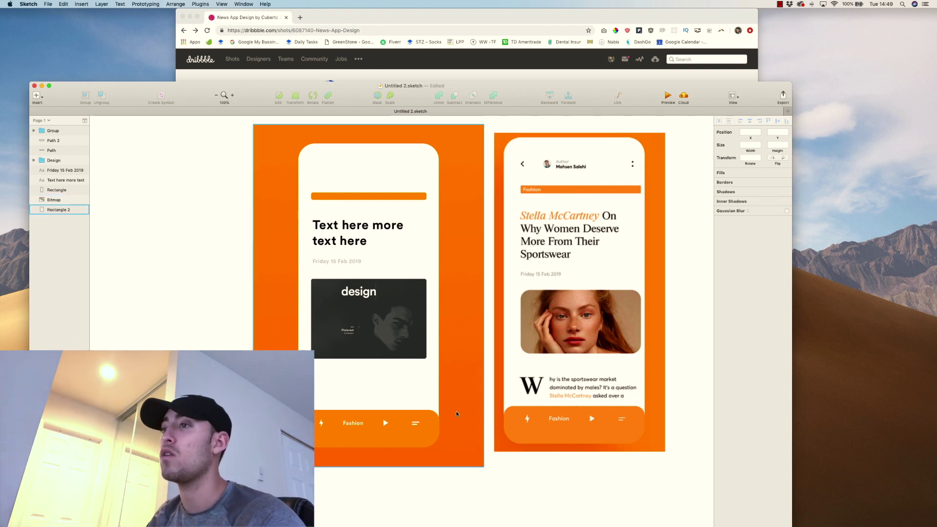
click(561, 352)
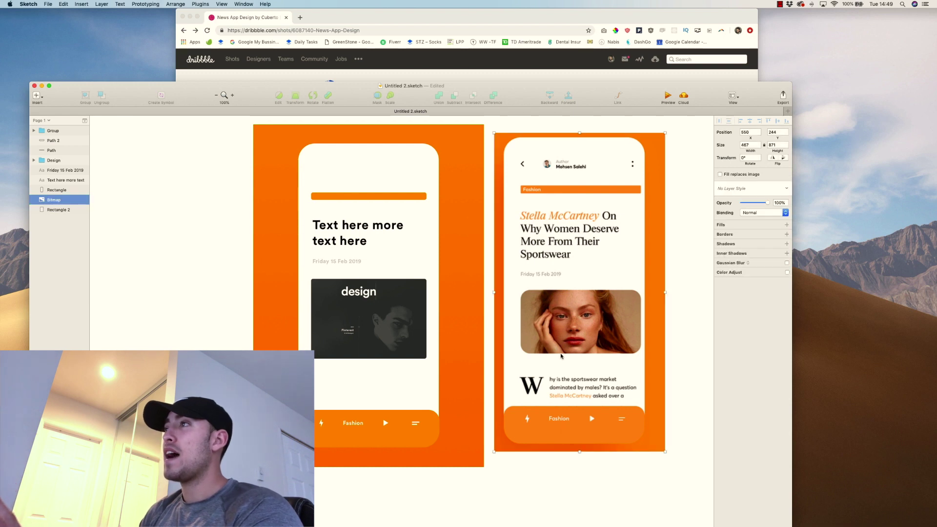
key(Delete)
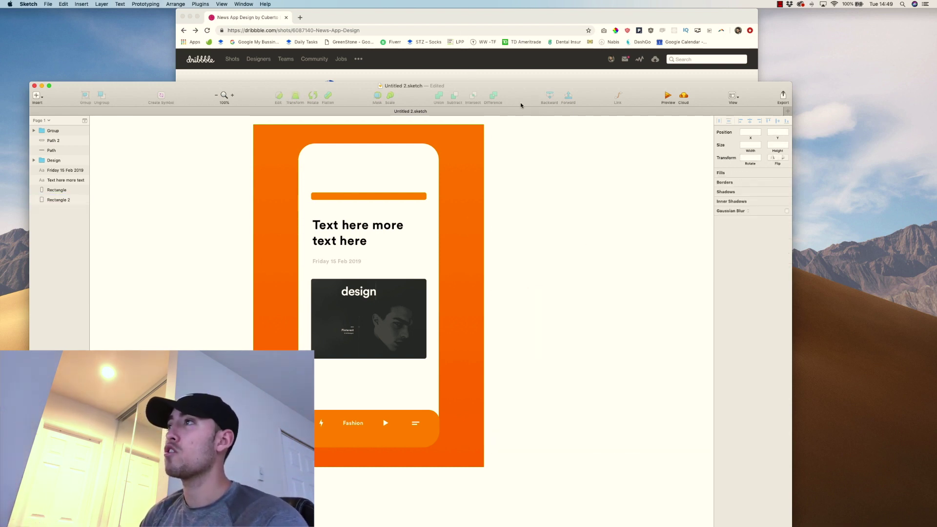
Step: Select all layers of the recreated design and move them together to the left on the canvas
drag(521, 103, 538, 74)
scroll(556, 169, up, 2)
scroll(561, 180, left, 4)
scroll(561, 180, down, 1)
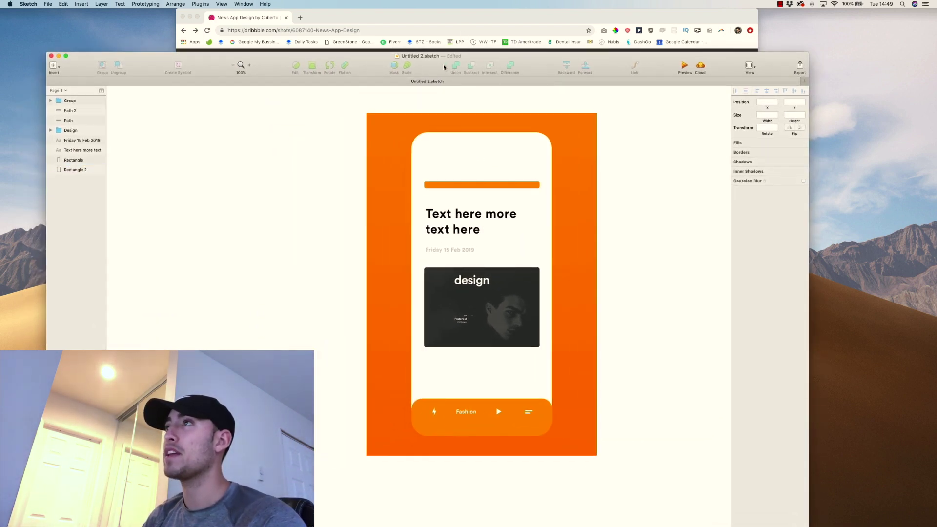
drag(444, 67, 440, 65)
drag(266, 138, 623, 524)
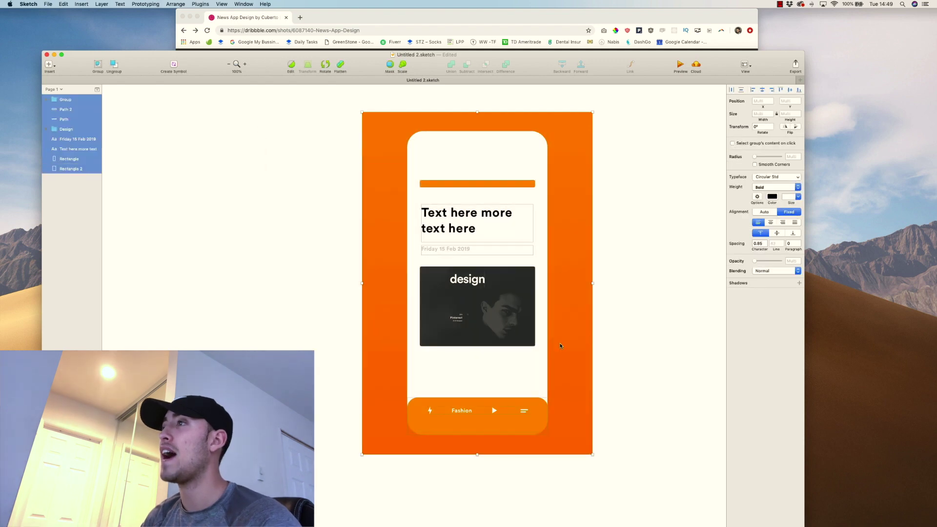
drag(560, 345, 496, 350)
Step: Switch to Chrome to view the original News App Design shot on Dribbble
drag(542, 74, 535, 115)
click(507, 54)
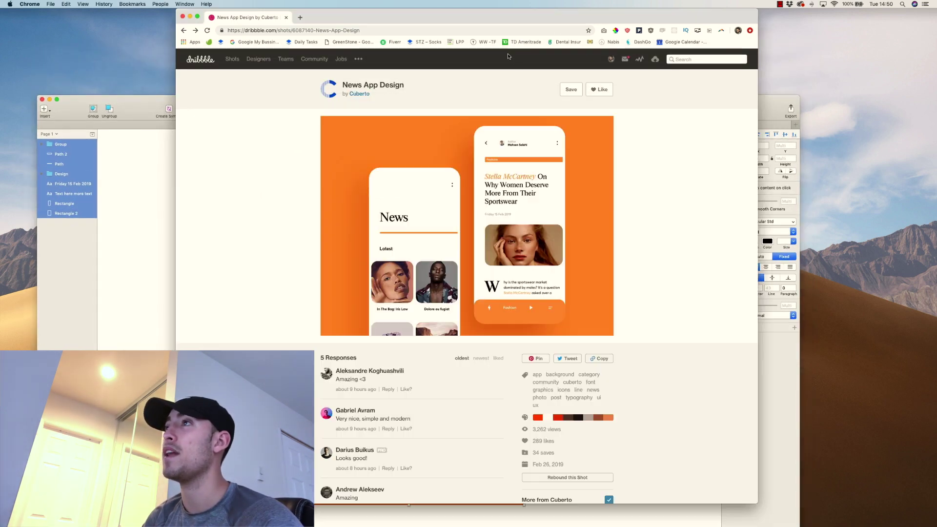